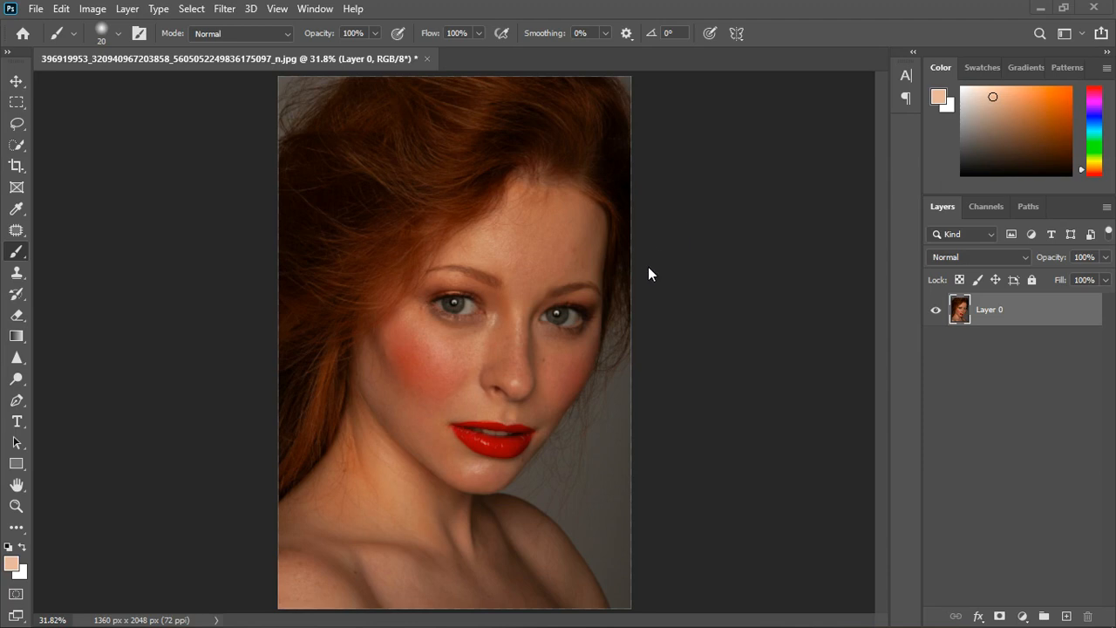
{"action": "scroll", "coordinate": [574, 283], "scroll_direction": "down", "scroll_amount": 2}
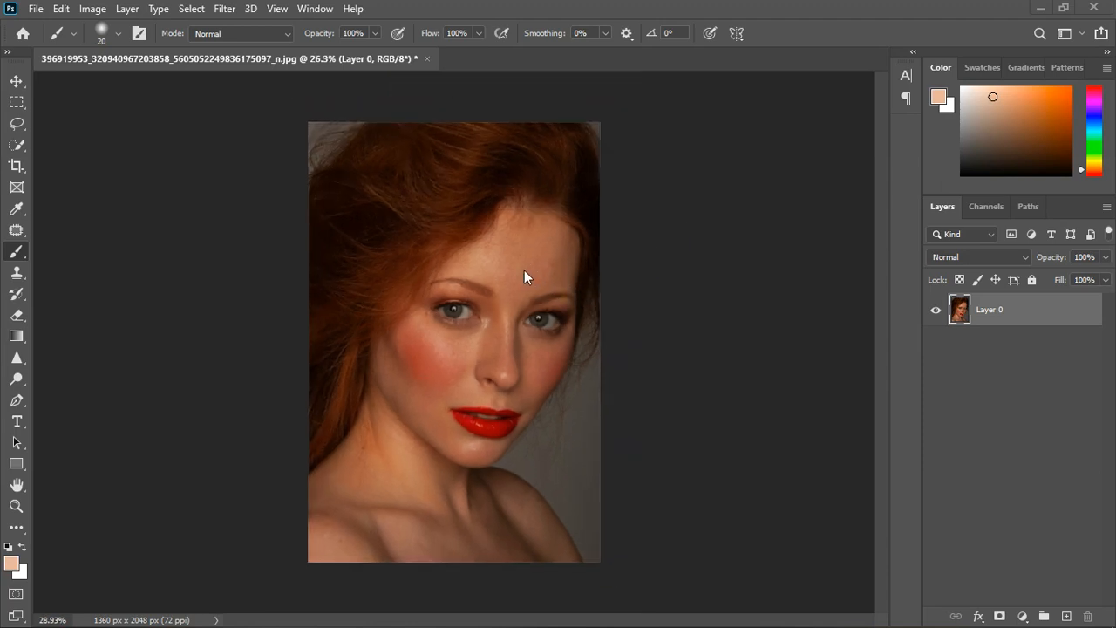
{"action": "scroll", "coordinate": [524, 275], "scroll_direction": "up", "scroll_amount": 1}
{"action": "scroll", "coordinate": [524, 276], "scroll_direction": "up", "scroll_amount": 1}
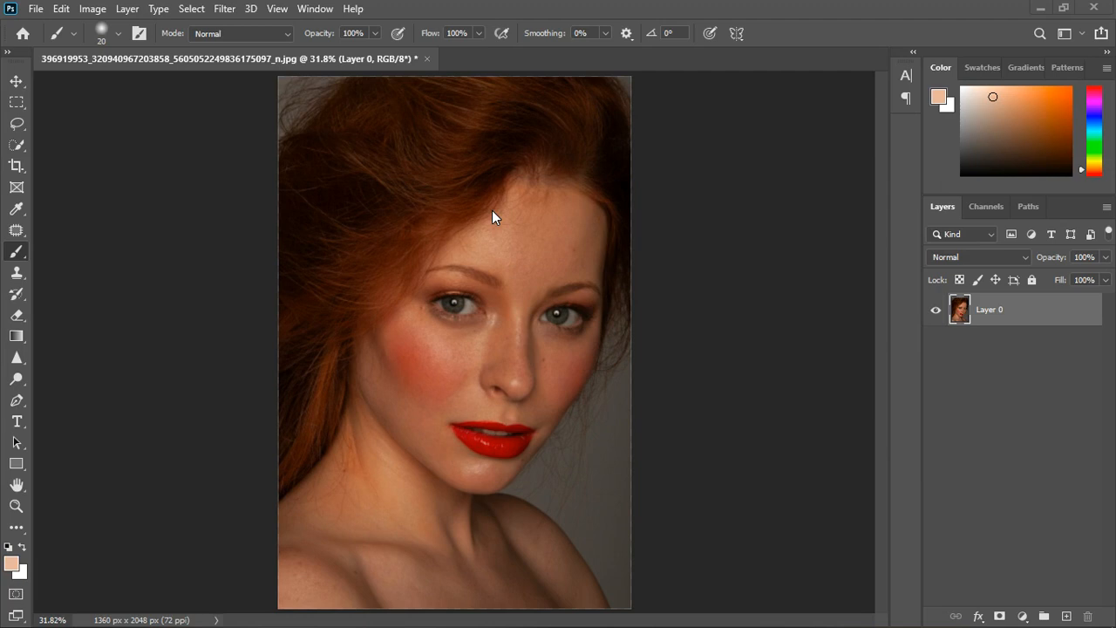
{"action": "scroll", "coordinate": [491, 210], "scroll_direction": "down", "scroll_amount": 1}
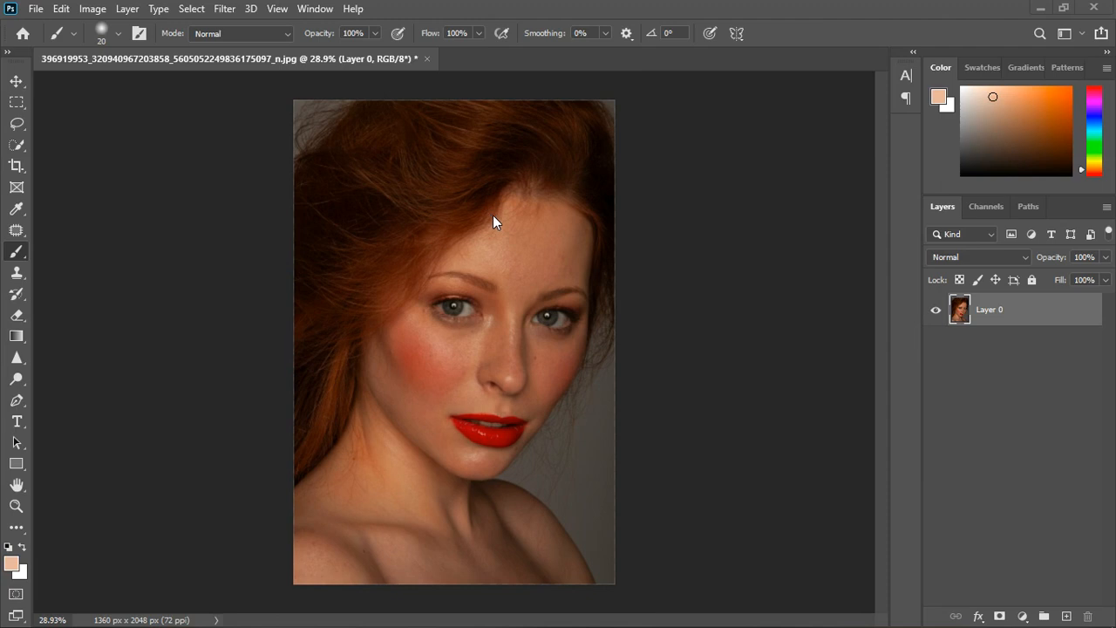
{"action": "scroll", "coordinate": [492, 214], "scroll_direction": "up", "scroll_amount": 1}
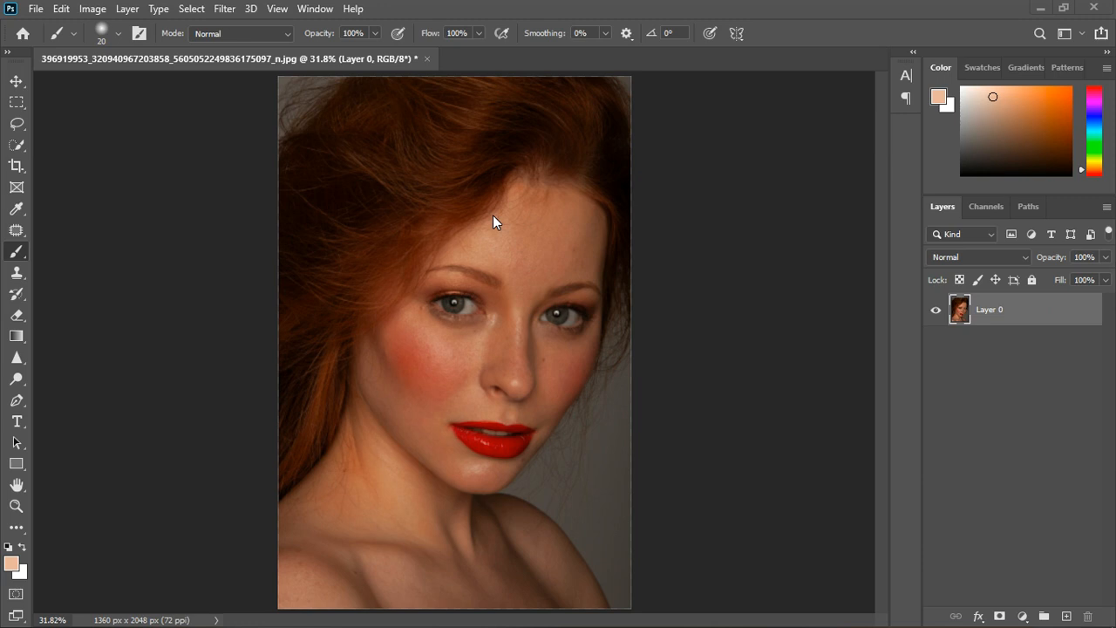
{"action": "scroll", "coordinate": [492, 214], "scroll_direction": "down", "scroll_amount": 1}
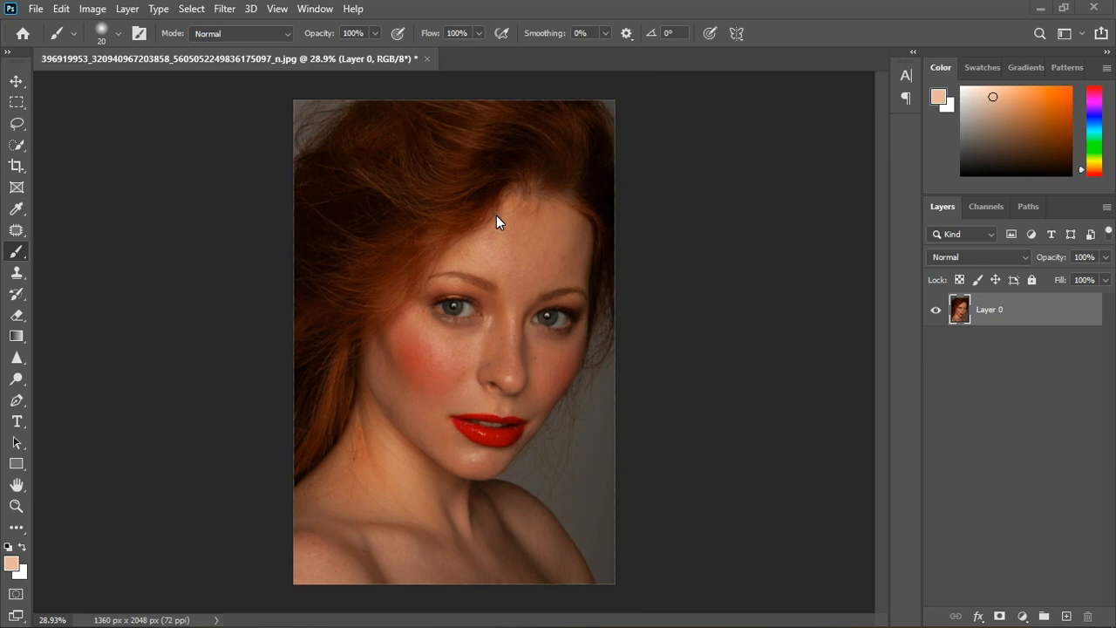
{"action": "scroll", "coordinate": [567, 294], "scroll_direction": "up", "scroll_amount": 1}
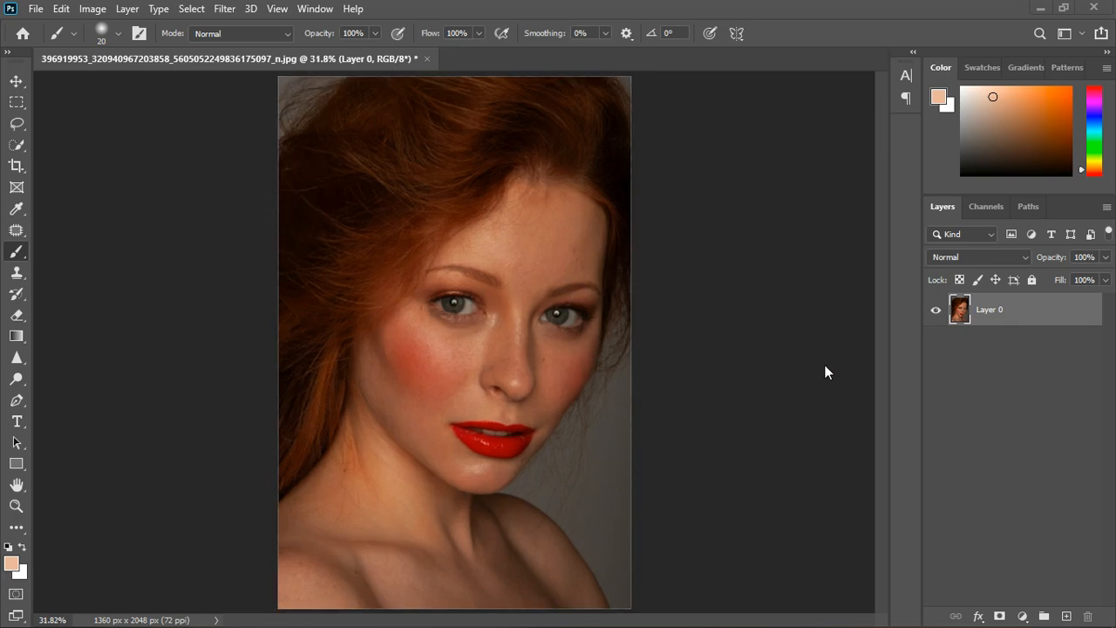
Add a Solid Color fill layer with the color e0b99e above the portrait layer.
{"action": "left_click", "coordinate": [1023, 617]}
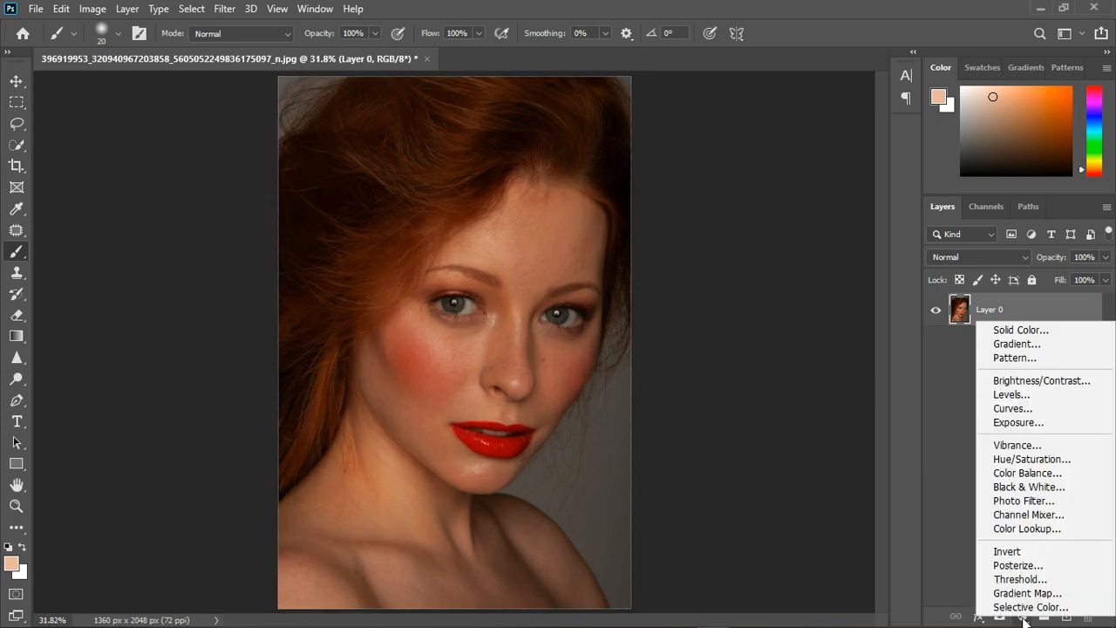
{"action": "left_click", "coordinate": [1021, 331]}
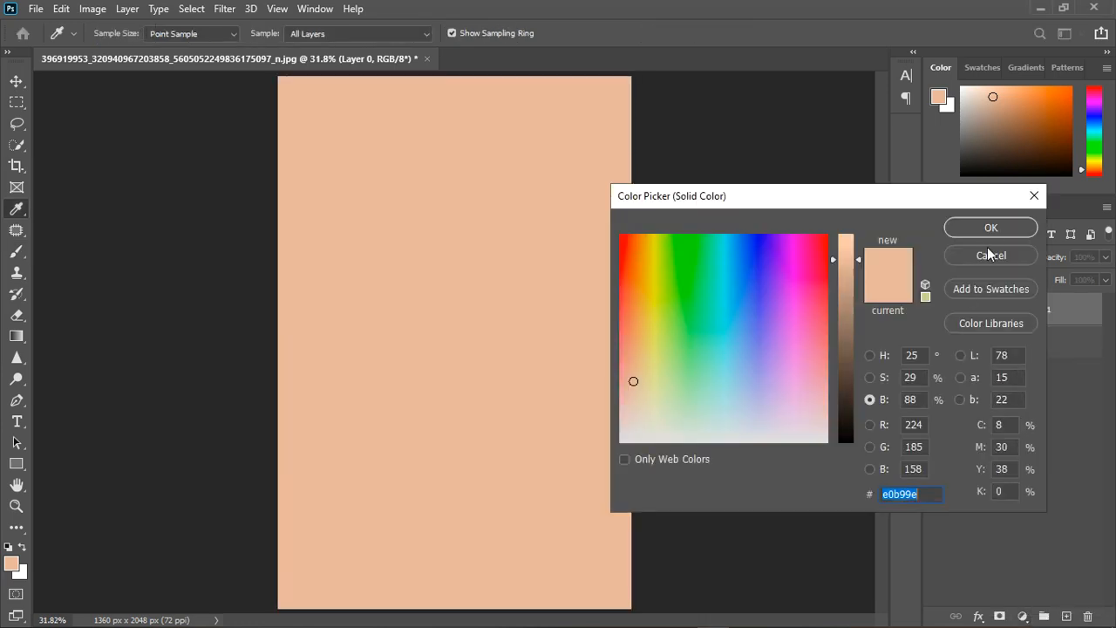
{"action": "left_click", "coordinate": [966, 233]}
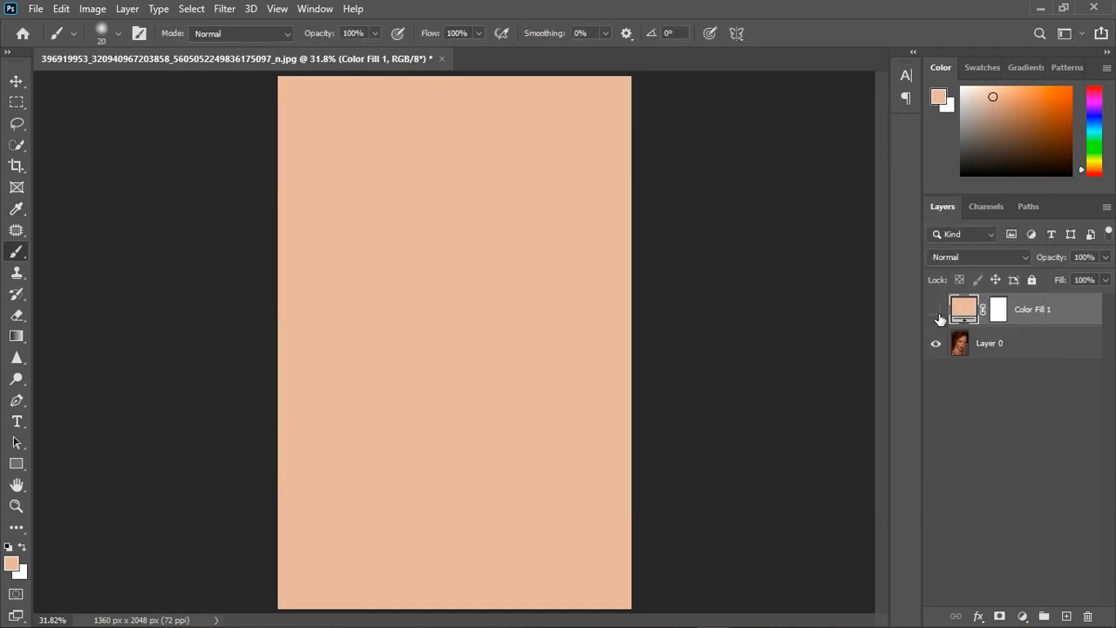
{"action": "left_click", "coordinate": [935, 310]}
{"action": "left_click", "coordinate": [937, 311]}
{"action": "left_click", "coordinate": [1023, 616]}
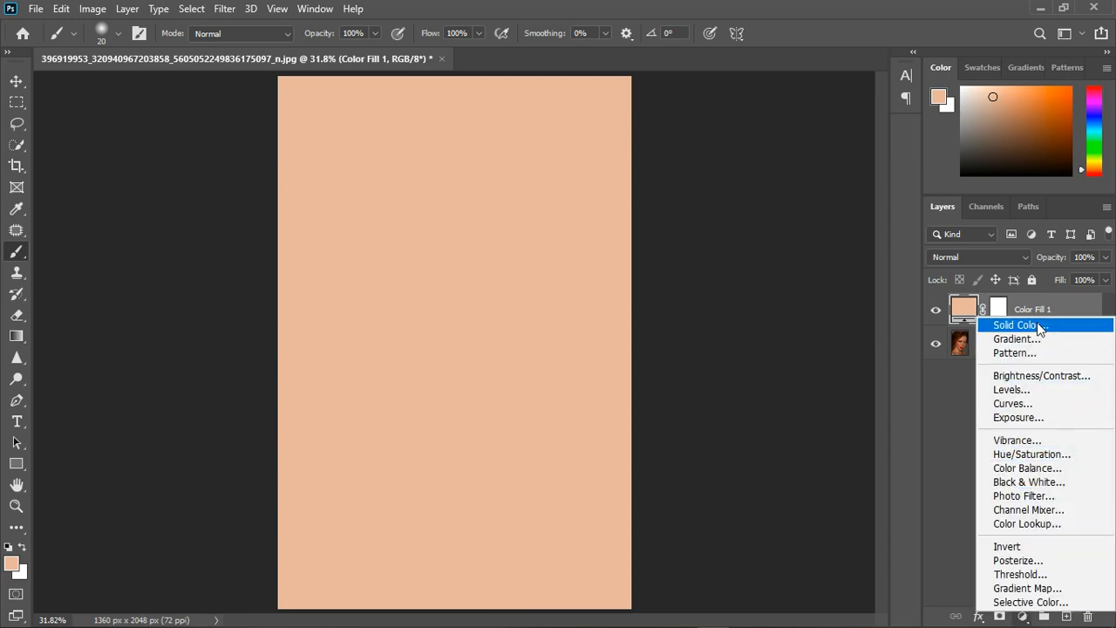
{"action": "left_click", "coordinate": [1023, 617]}
{"action": "left_click", "coordinate": [1023, 616]}
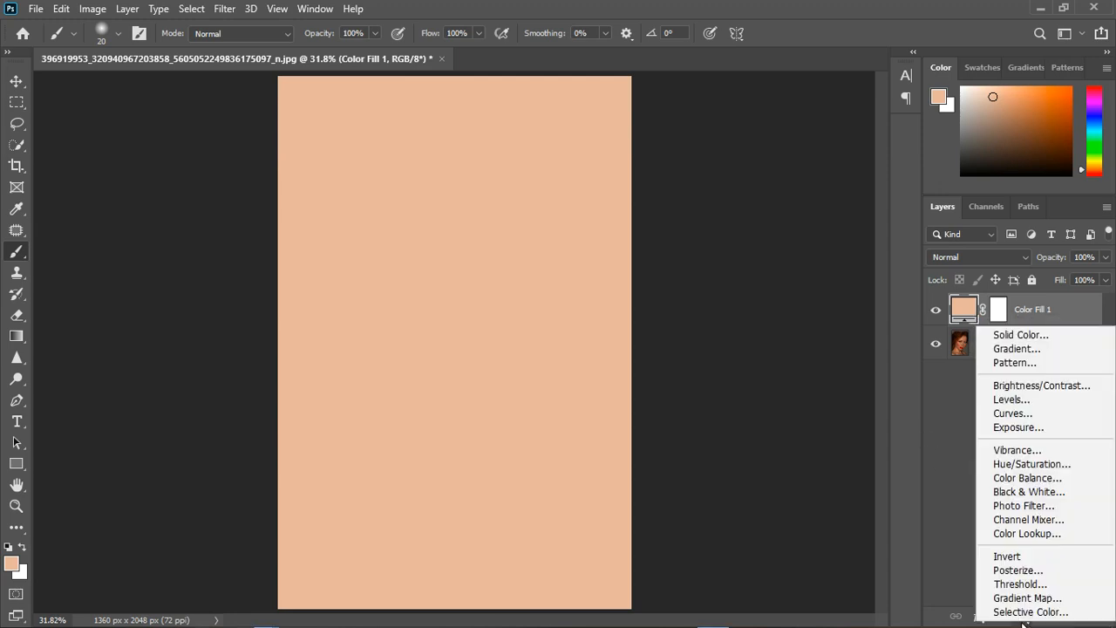
{"action": "left_click", "coordinate": [1023, 618]}
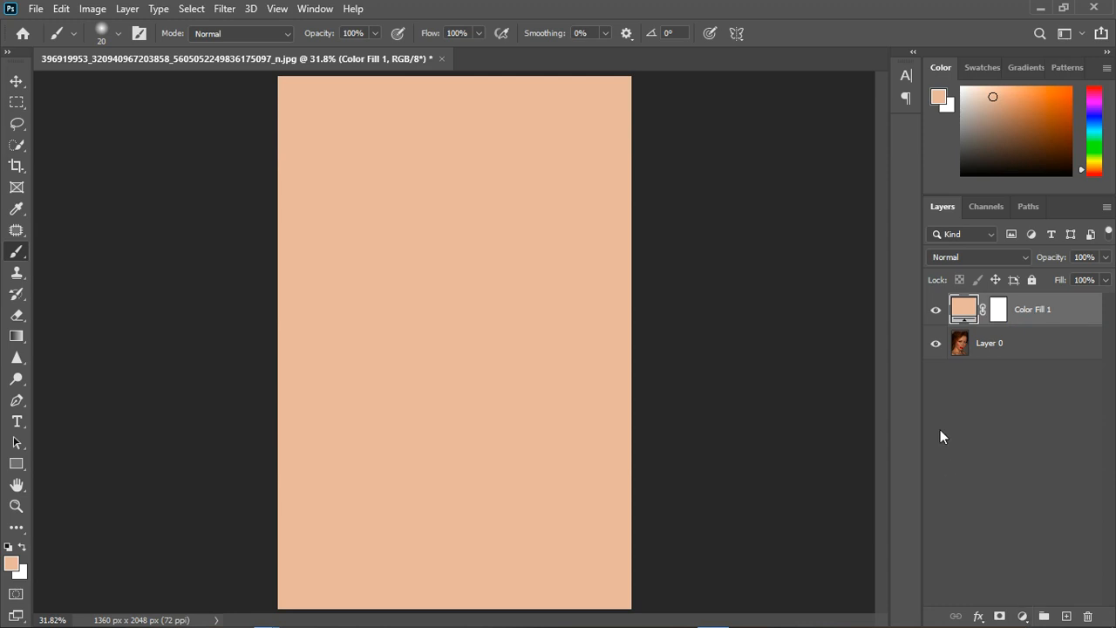
{"action": "left_click", "coordinate": [937, 313]}
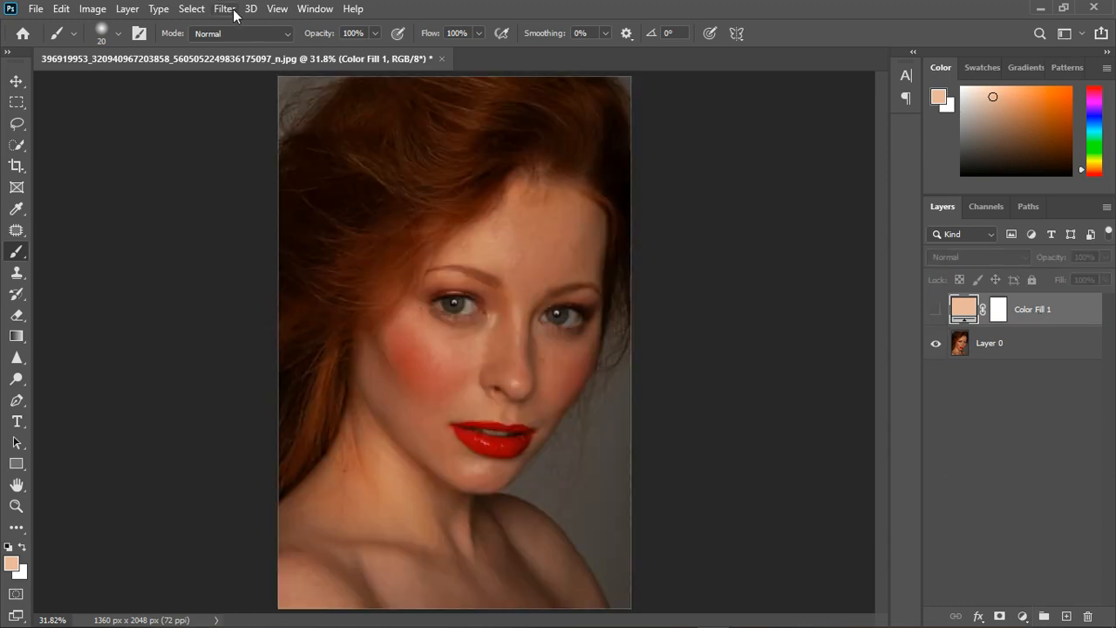
{"action": "left_click", "coordinate": [228, 11]}
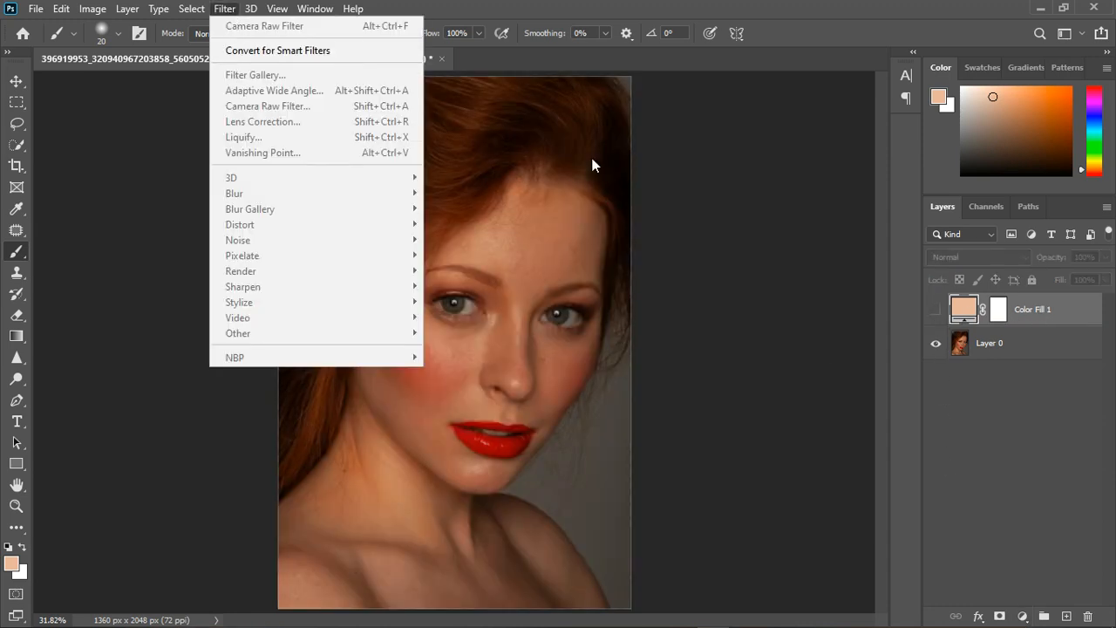
{"action": "left_click", "coordinate": [731, 283]}
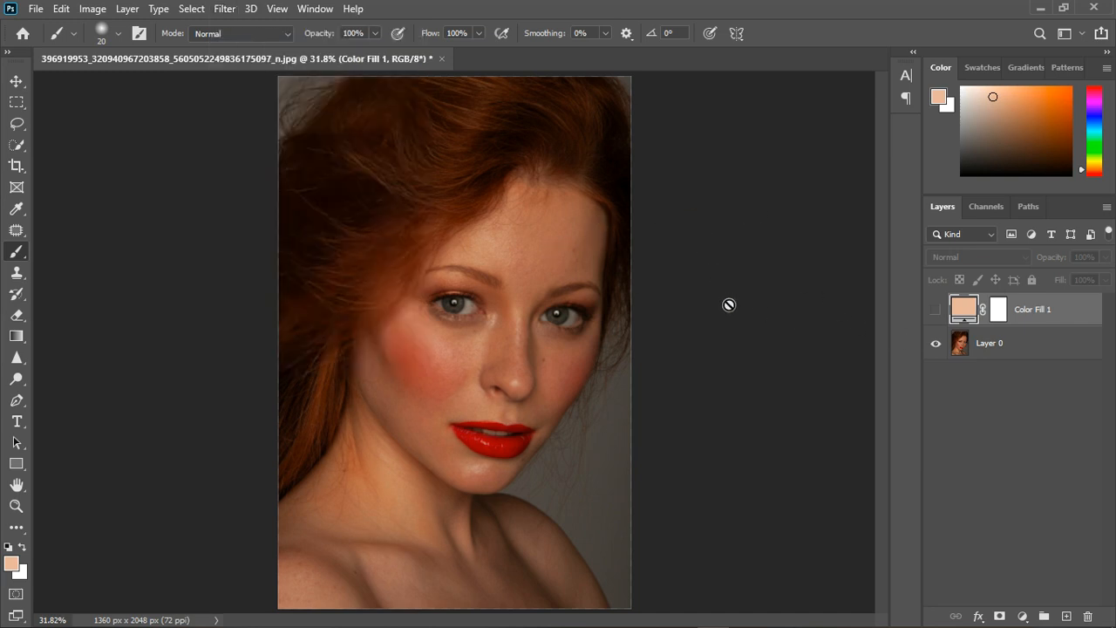
{"action": "left_click", "coordinate": [935, 309]}
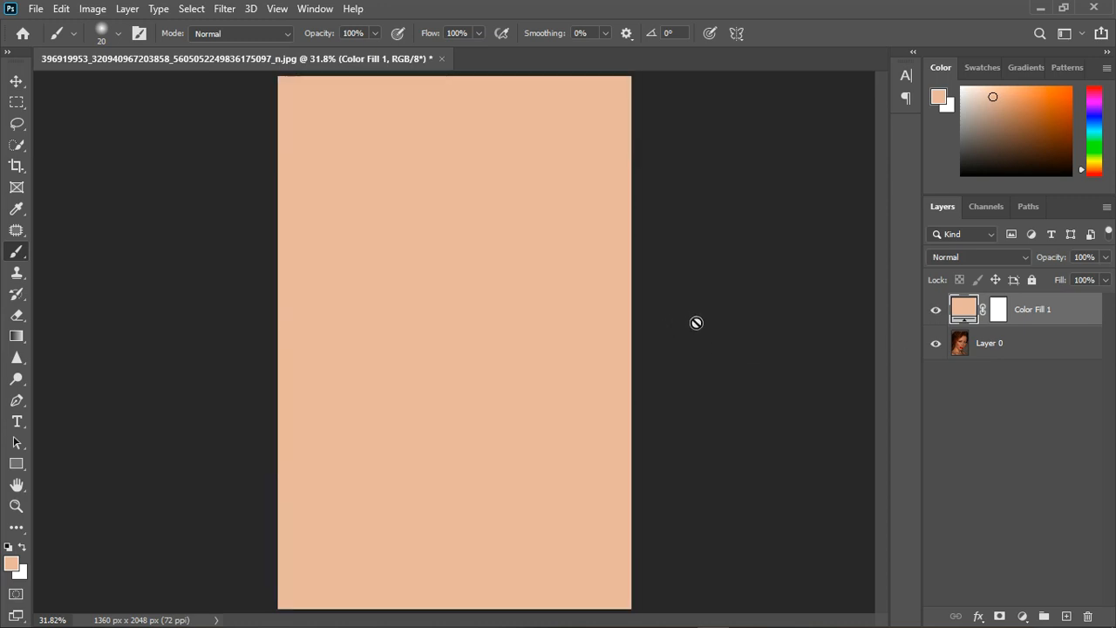
Hide the color fill layer and change its color to 827469, sampled from the skin under the eye beside the nose.
{"action": "left_click", "coordinate": [936, 311]}
{"action": "double_click", "coordinate": [965, 309]}
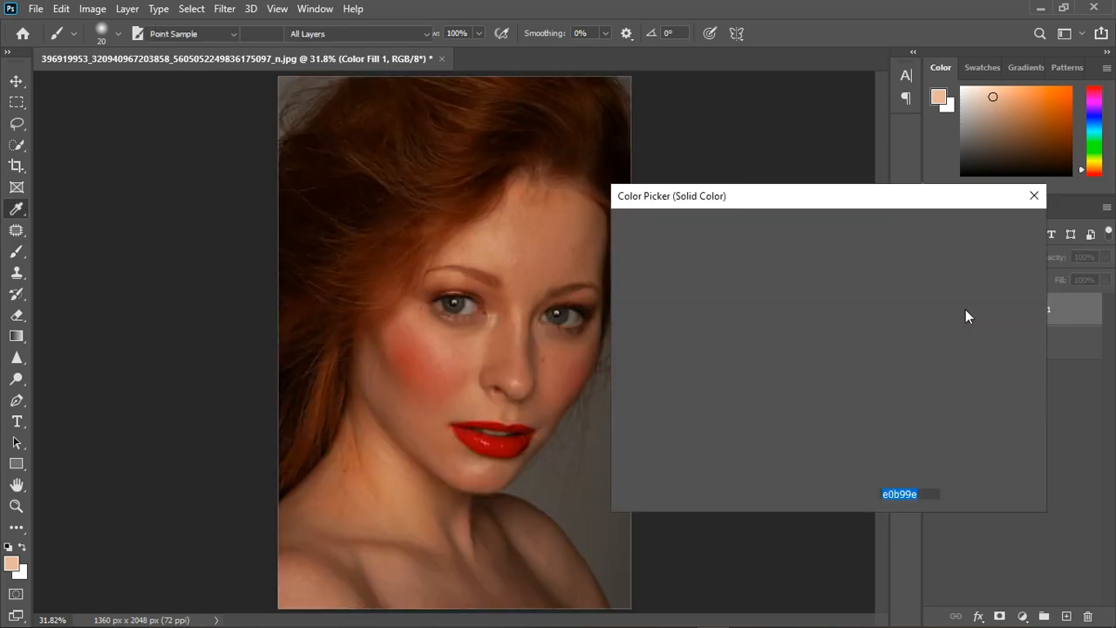
{"action": "left_click_drag", "start_coordinate": [819, 197], "coordinate": [893, 192]}
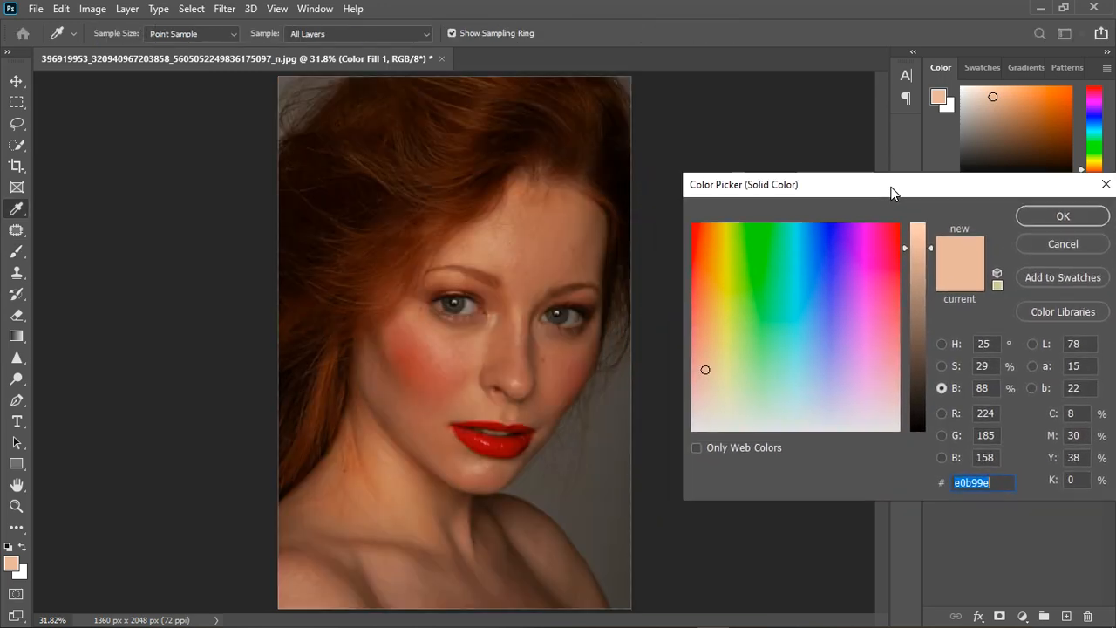
{"action": "left_click", "coordinate": [473, 319]}
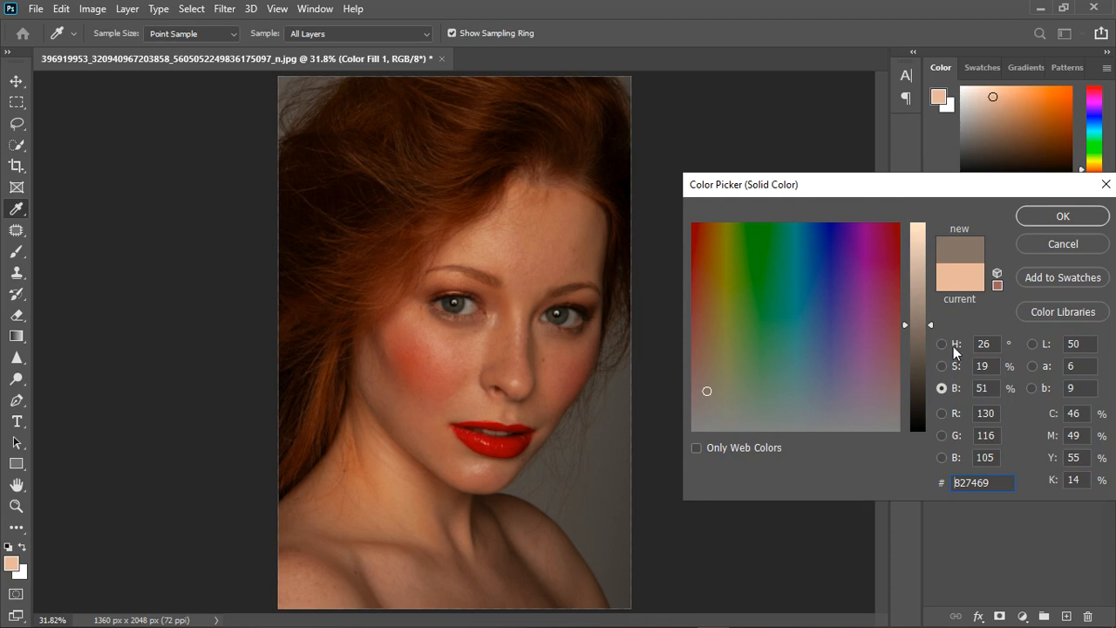
{"action": "left_click", "coordinate": [1032, 215]}
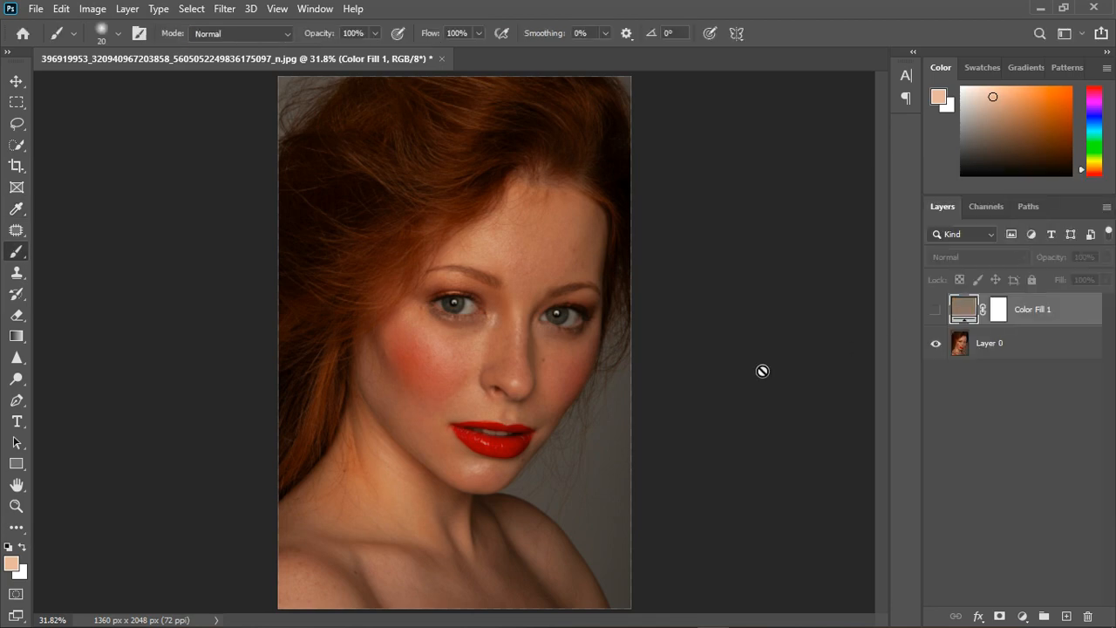
Show the color fill layer and set its blend mode to Divide.
{"action": "left_click", "coordinate": [935, 309]}
{"action": "left_click", "coordinate": [956, 257]}
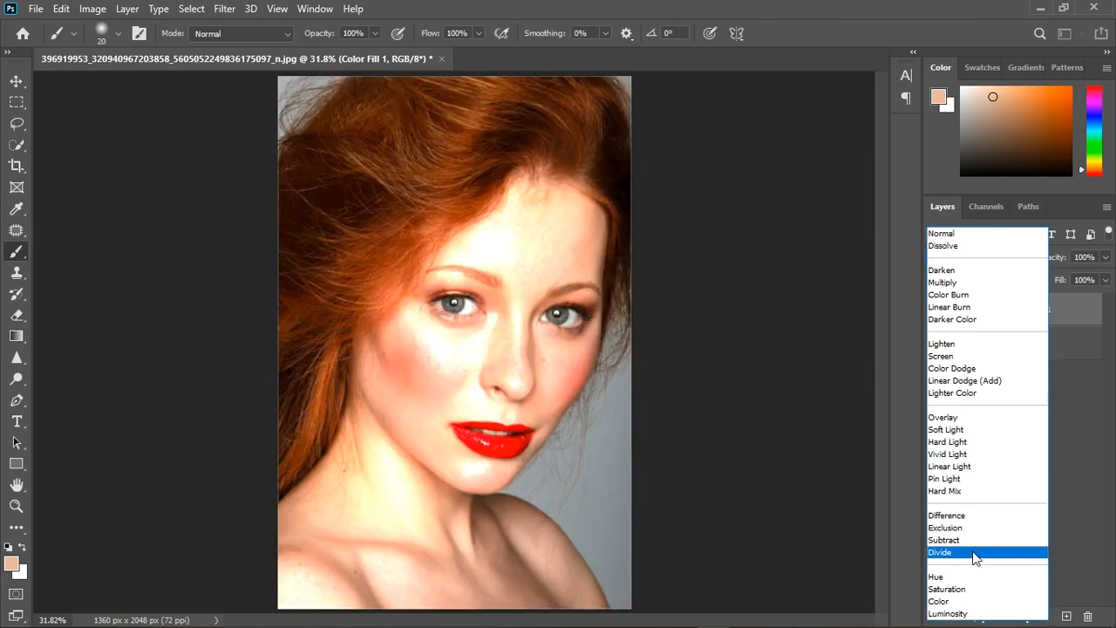
{"action": "left_click", "coordinate": [973, 553]}
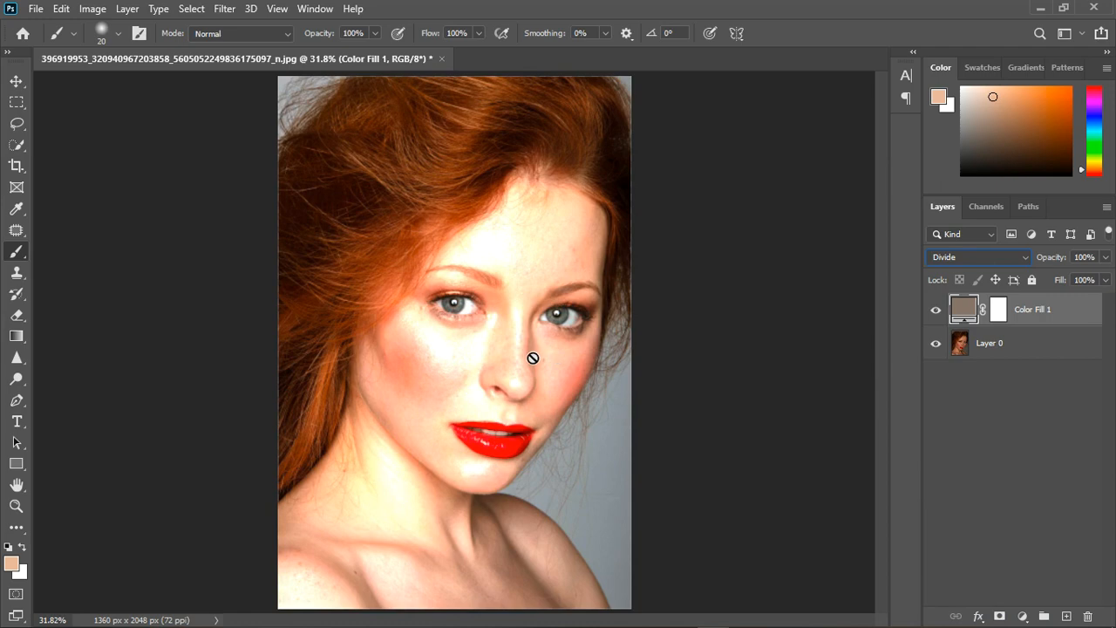
Raise the brightness of the fill layer's color to a light beige to soften the Divide effect on the portrait.
{"action": "double_click", "coordinate": [965, 310]}
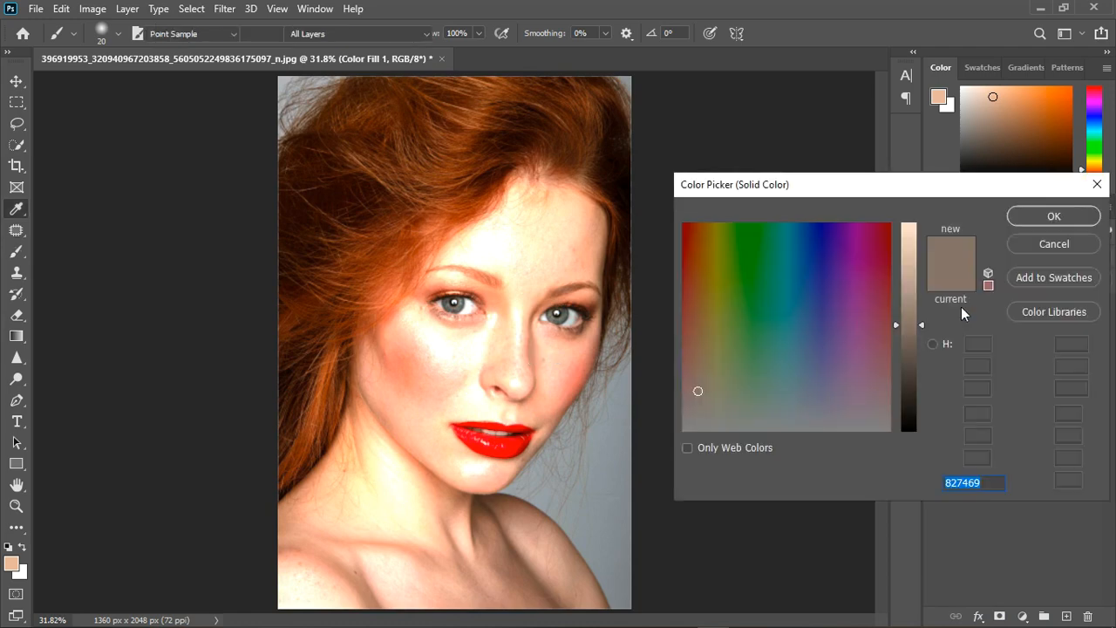
{"action": "left_click_drag", "start_coordinate": [924, 334], "coordinate": [921, 250]}
{"action": "left_click", "coordinate": [1023, 223]}
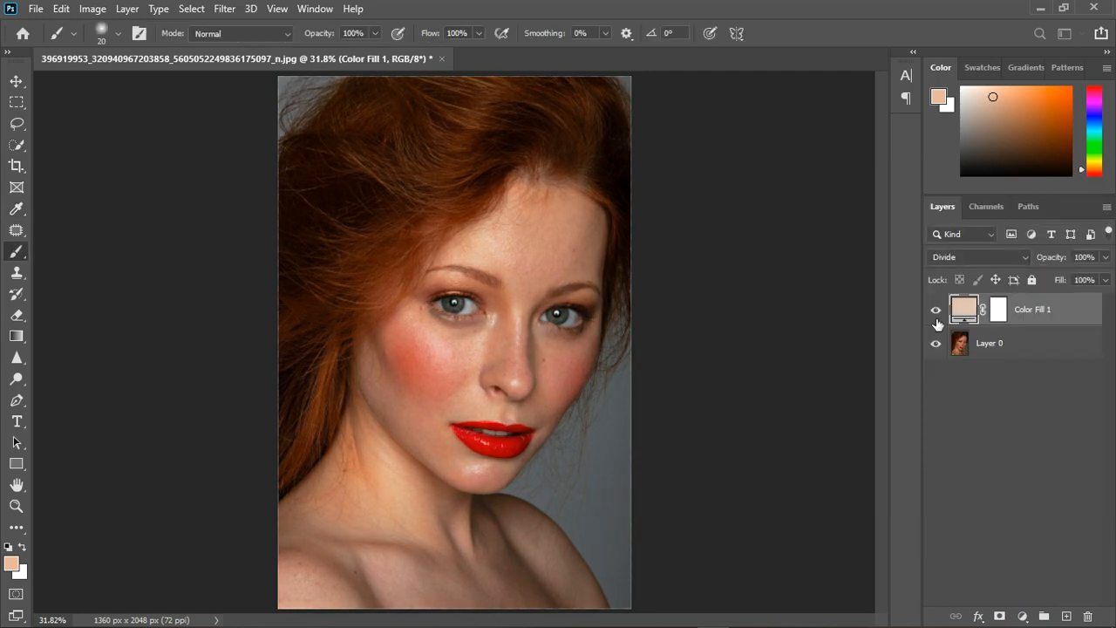
Compare the portrait with and without the Divide color fill by toggling the fill layer's visibility, leaving it shown.
{"action": "left_click", "coordinate": [936, 310]}
{"action": "left_click", "coordinate": [936, 310]}
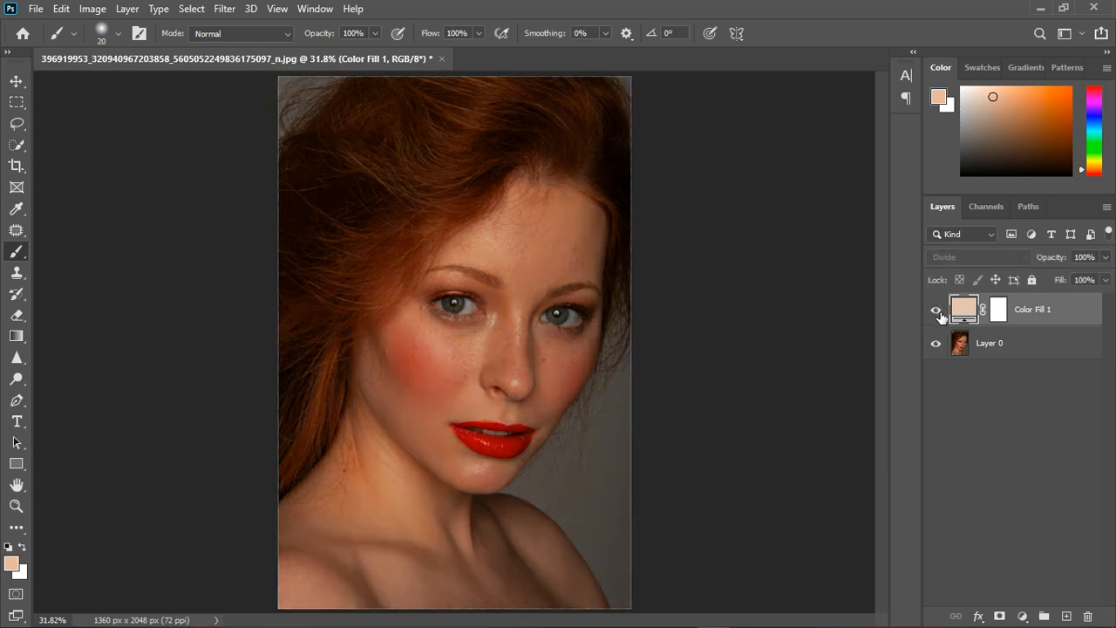
{"action": "scroll", "coordinate": [508, 340], "scroll_direction": "down", "scroll_amount": 1}
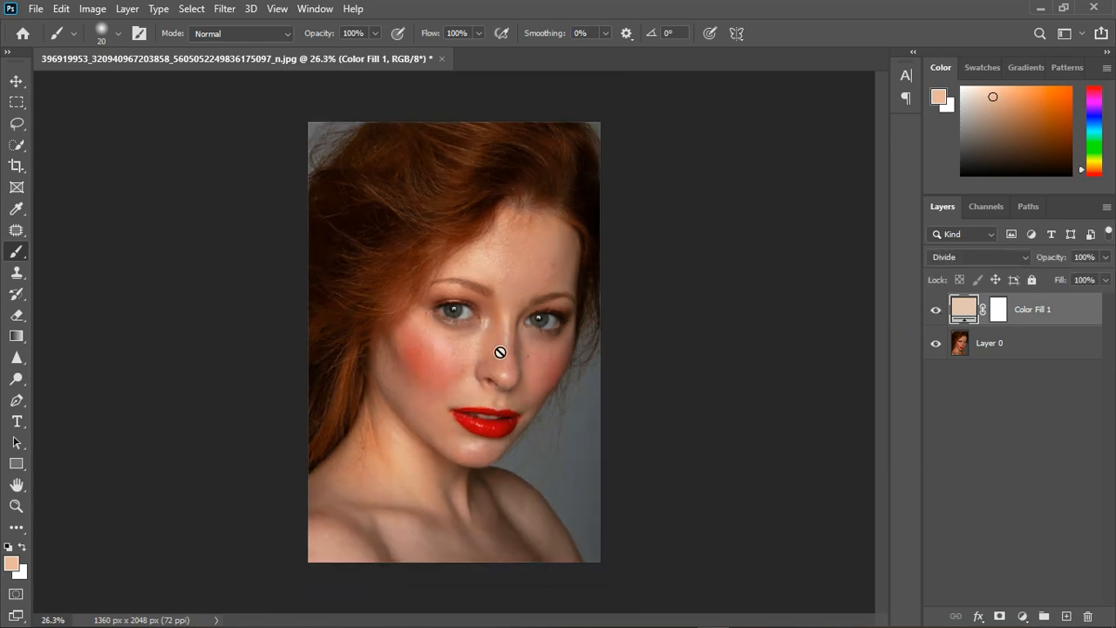
{"action": "scroll", "coordinate": [489, 331], "scroll_direction": "up", "scroll_amount": 1}
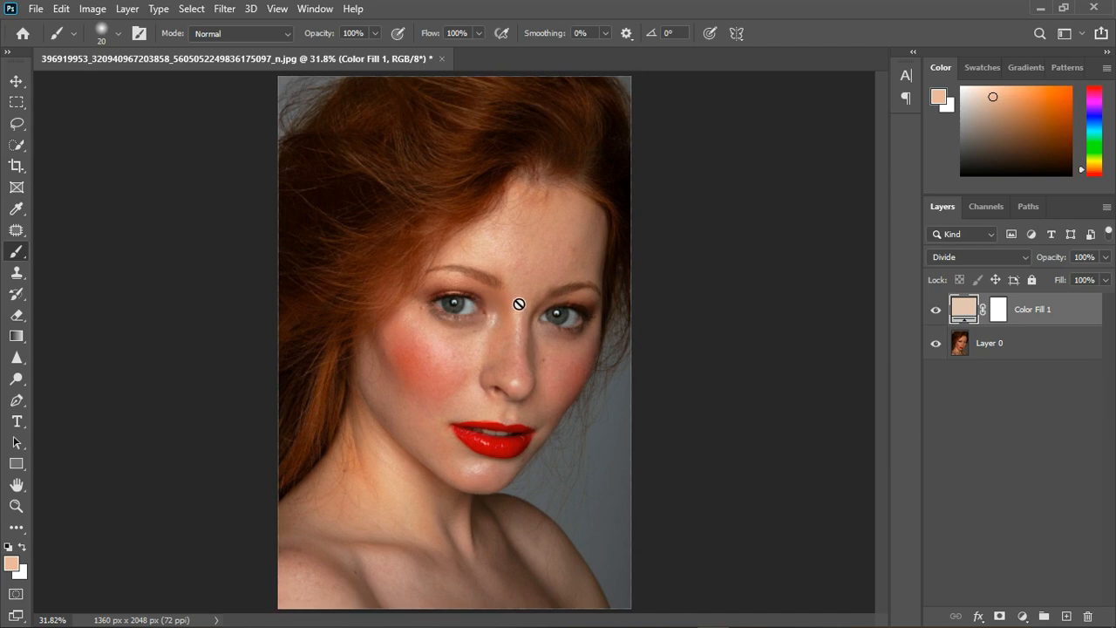
{"action": "left_click", "coordinate": [936, 310]}
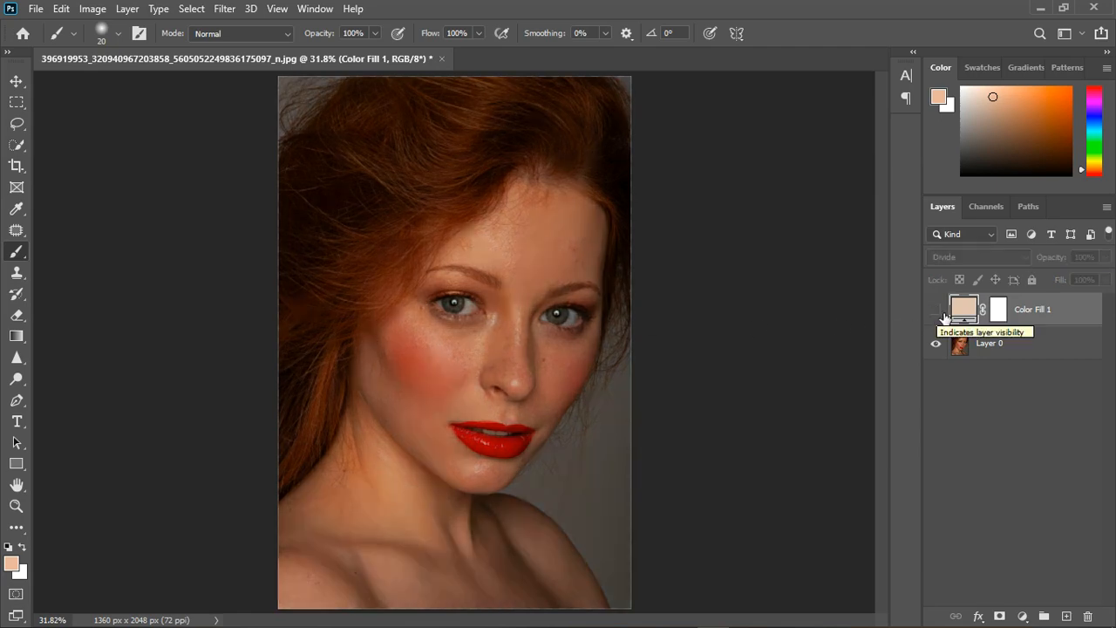
{"action": "left_click", "coordinate": [939, 312]}
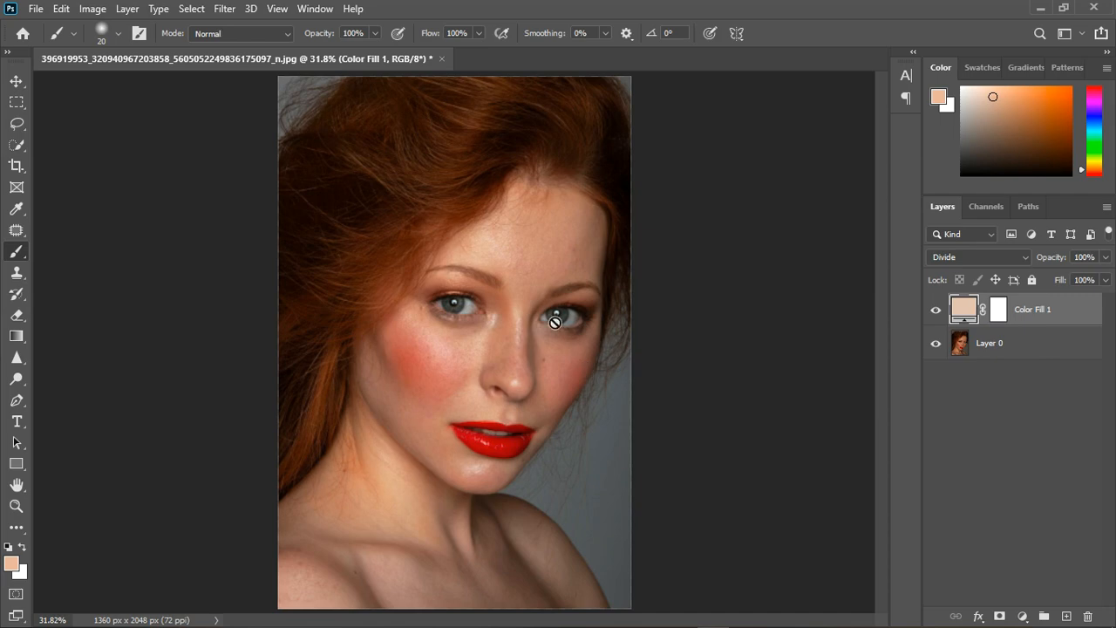
Examine the corrected skin tone, eyes and lips up close and across the whole portrait.
{"action": "scroll", "coordinate": [688, 342], "scroll_direction": "down", "scroll_amount": 1}
{"action": "scroll", "coordinate": [489, 345], "scroll_direction": "up", "scroll_amount": 3}
{"action": "scroll", "coordinate": [424, 451], "scroll_direction": "up", "scroll_amount": 4}
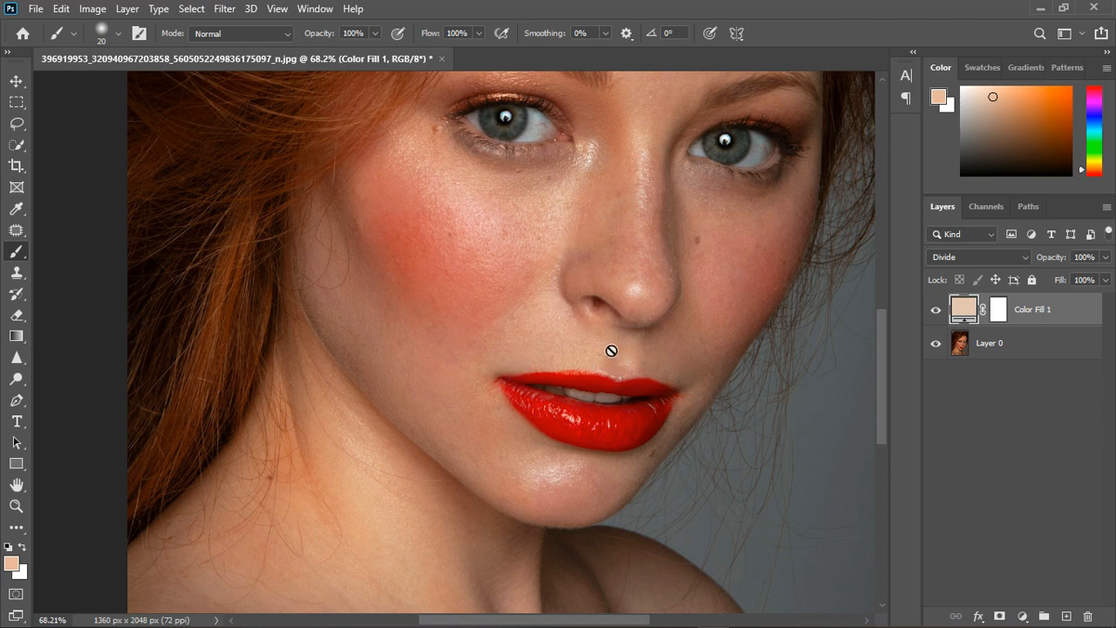
{"action": "scroll", "coordinate": [323, 480], "scroll_direction": "down", "scroll_amount": 4}
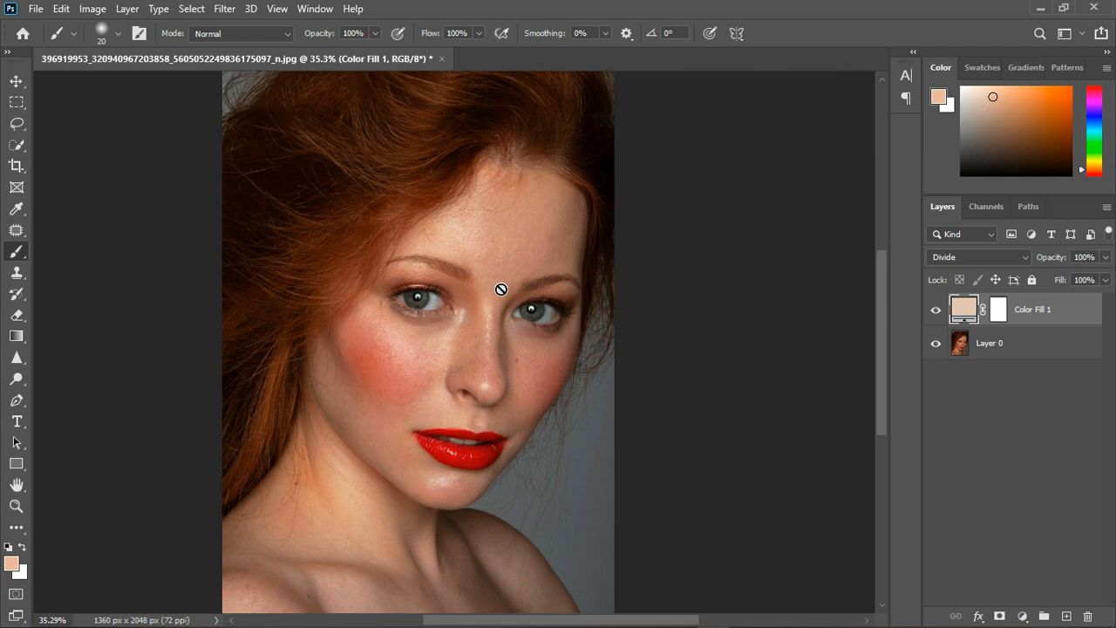
{"action": "scroll", "coordinate": [555, 326], "scroll_direction": "up", "scroll_amount": 2}
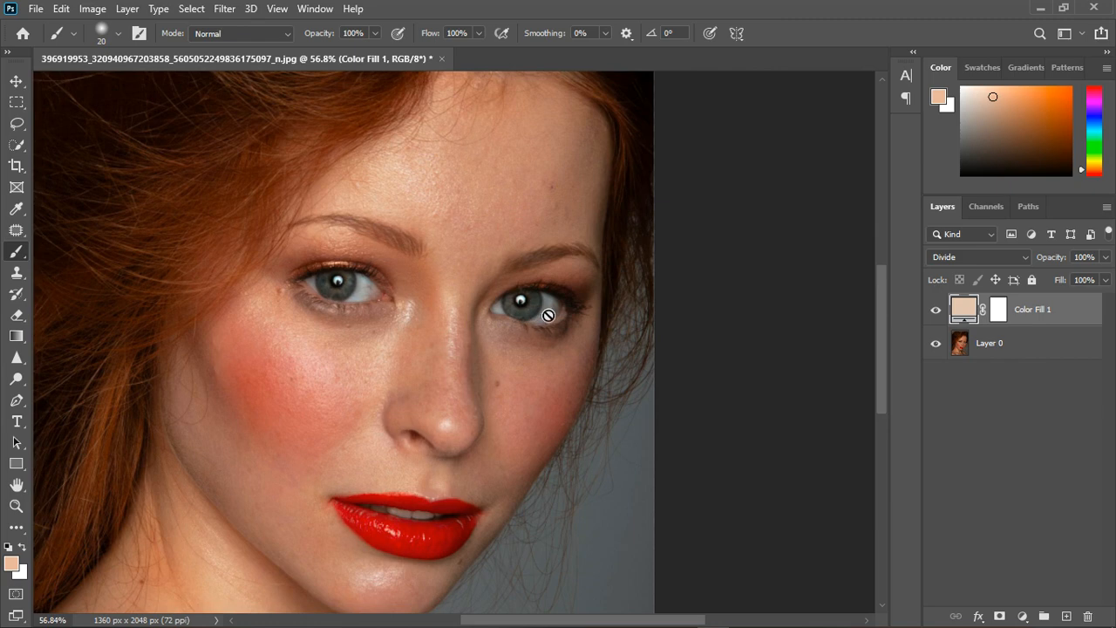
{"action": "scroll", "coordinate": [519, 318], "scroll_direction": "down", "scroll_amount": 3}
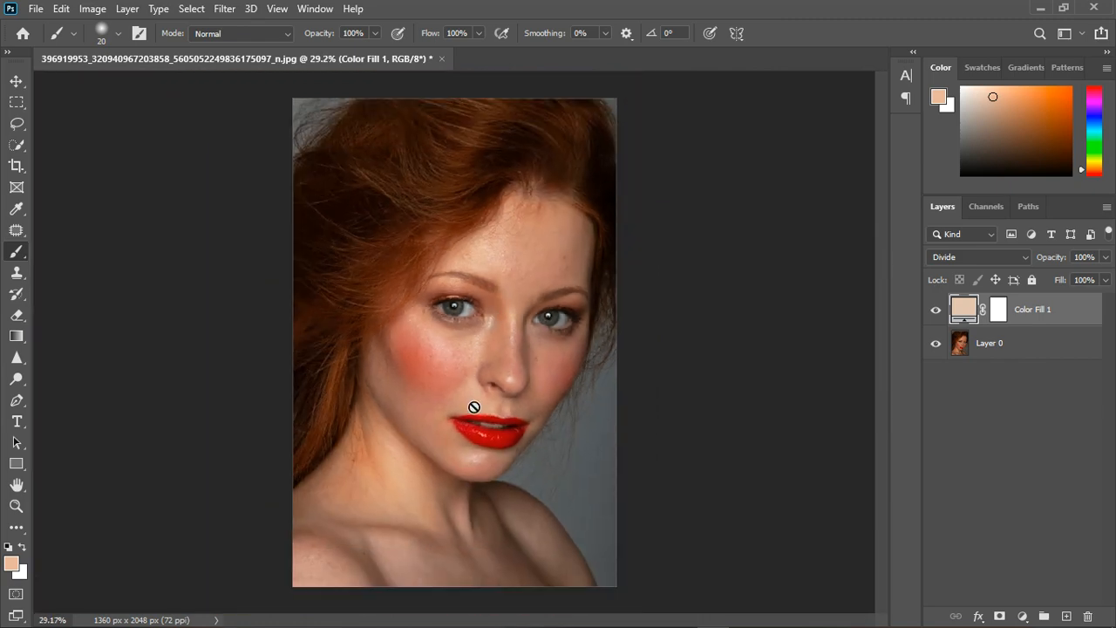
{"action": "scroll", "coordinate": [473, 401], "scroll_direction": "up", "scroll_amount": 2}
{"action": "scroll", "coordinate": [475, 394], "scroll_direction": "up", "scroll_amount": 1}
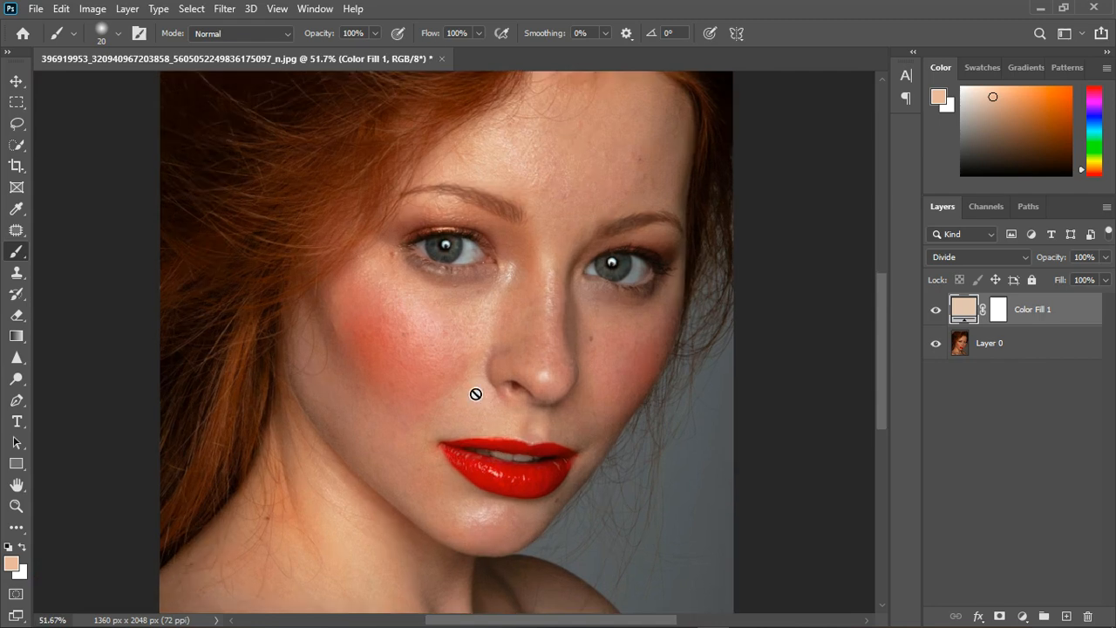
{"action": "scroll", "coordinate": [445, 427], "scroll_direction": "down", "scroll_amount": 1}
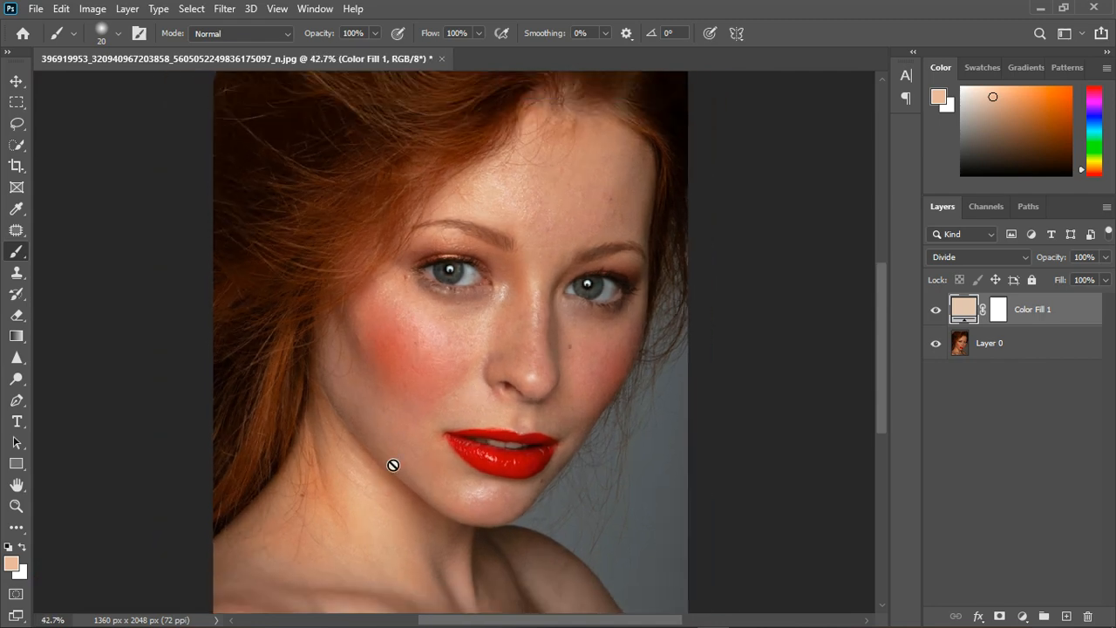
Add a Hue/Saturation adjustment layer above the color fill and target the Reds by sampling the skin on the neck.
{"action": "scroll", "coordinate": [335, 505], "scroll_direction": "up", "scroll_amount": 4}
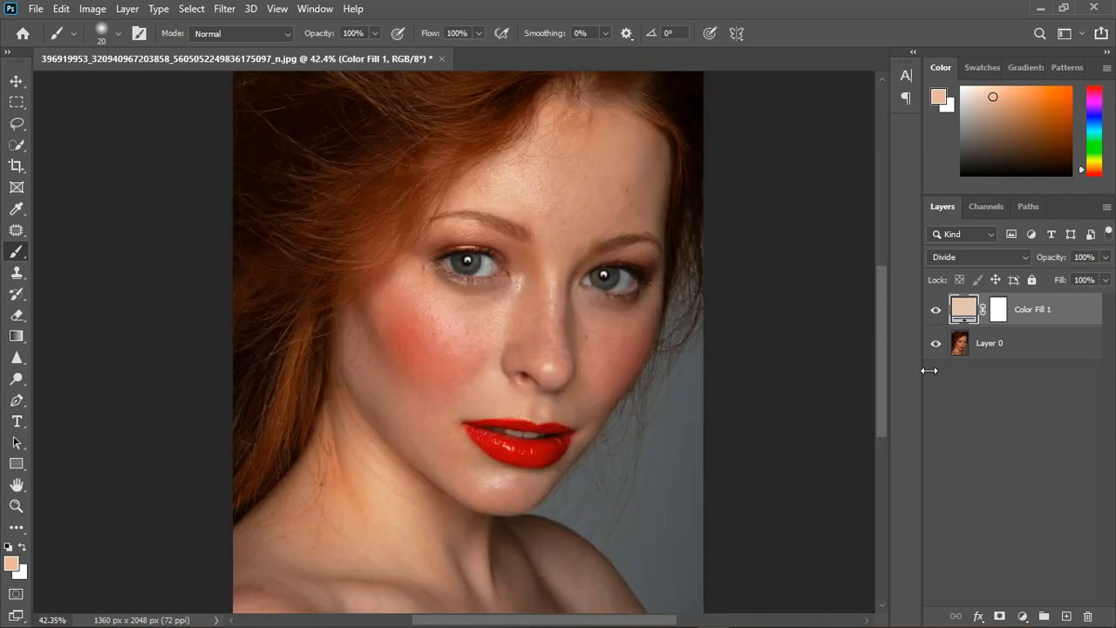
{"action": "left_click", "coordinate": [1022, 615]}
{"action": "left_click", "coordinate": [1023, 453]}
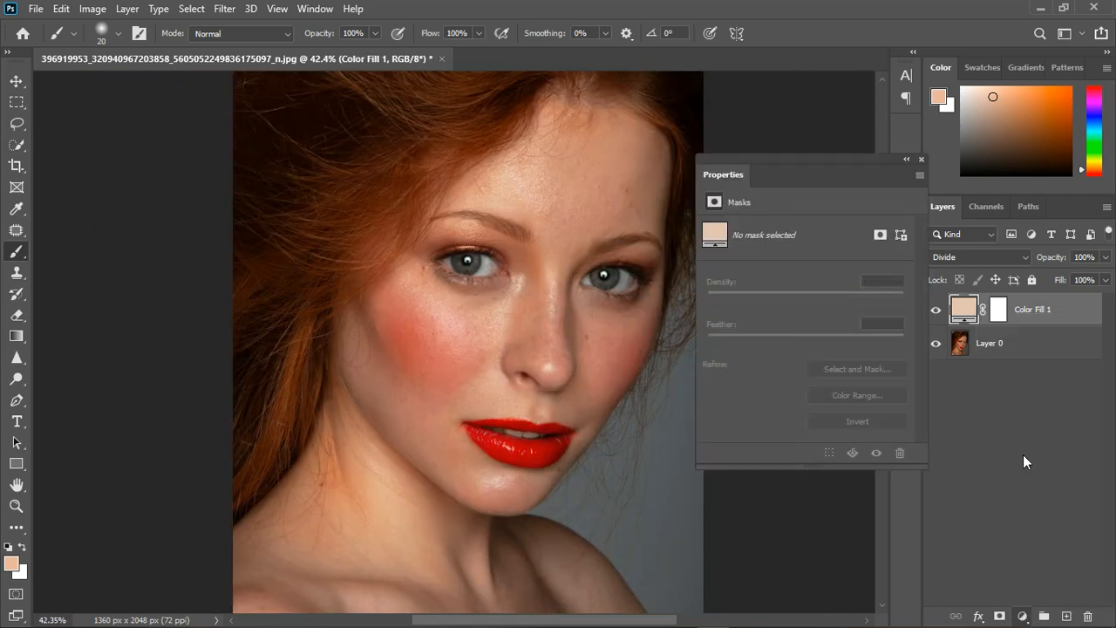
{"action": "left_click", "coordinate": [714, 251]}
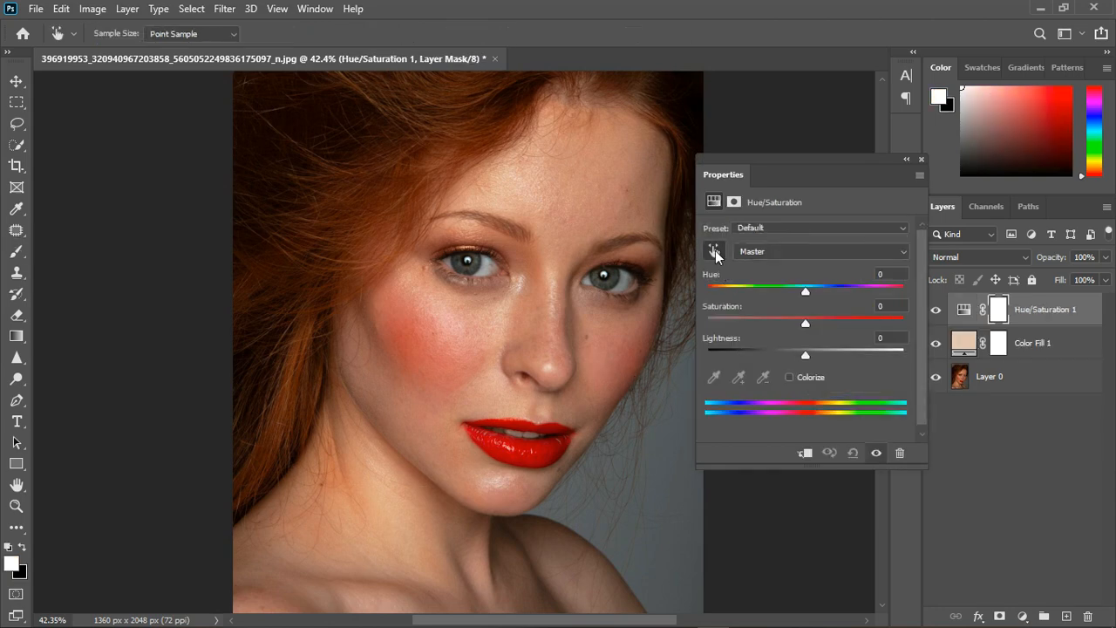
{"action": "left_click", "coordinate": [360, 486]}
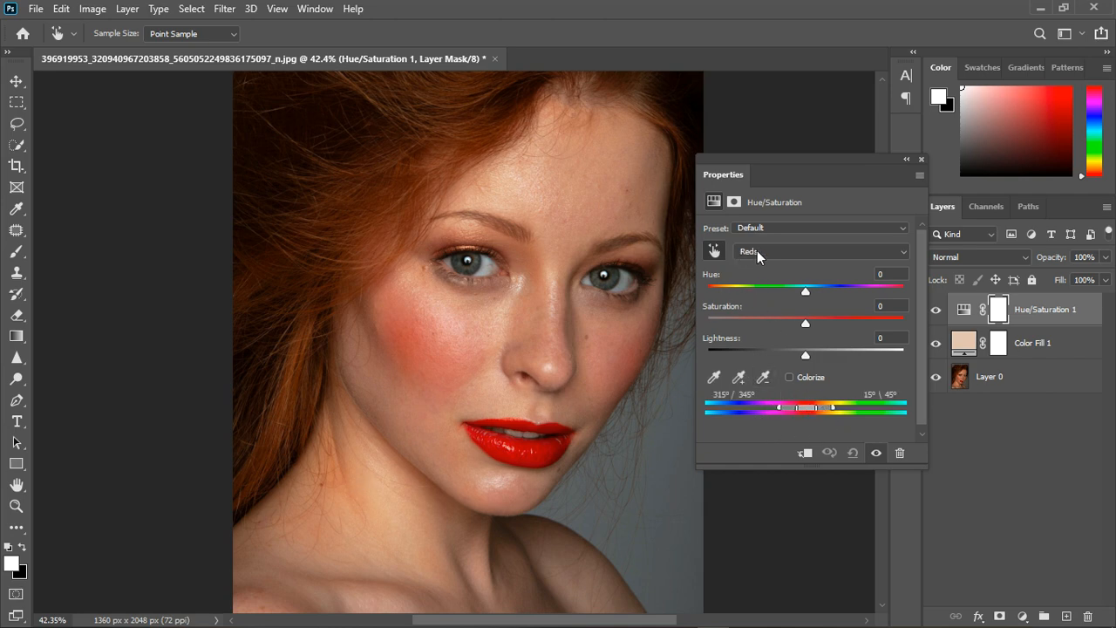
Push the Reds hue to +180 to examine the affected areas on the face and neck, and reset the hue to 0.
{"action": "left_click_drag", "start_coordinate": [808, 291], "coordinate": [916, 289]}
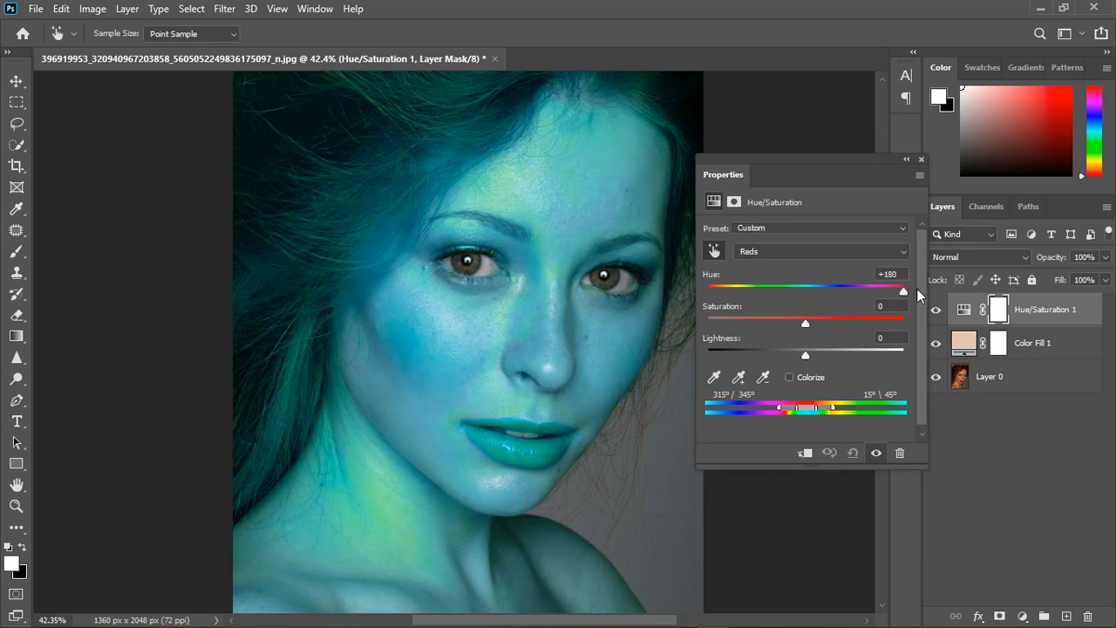
{"action": "scroll", "coordinate": [365, 374], "scroll_direction": "down", "scroll_amount": 7}
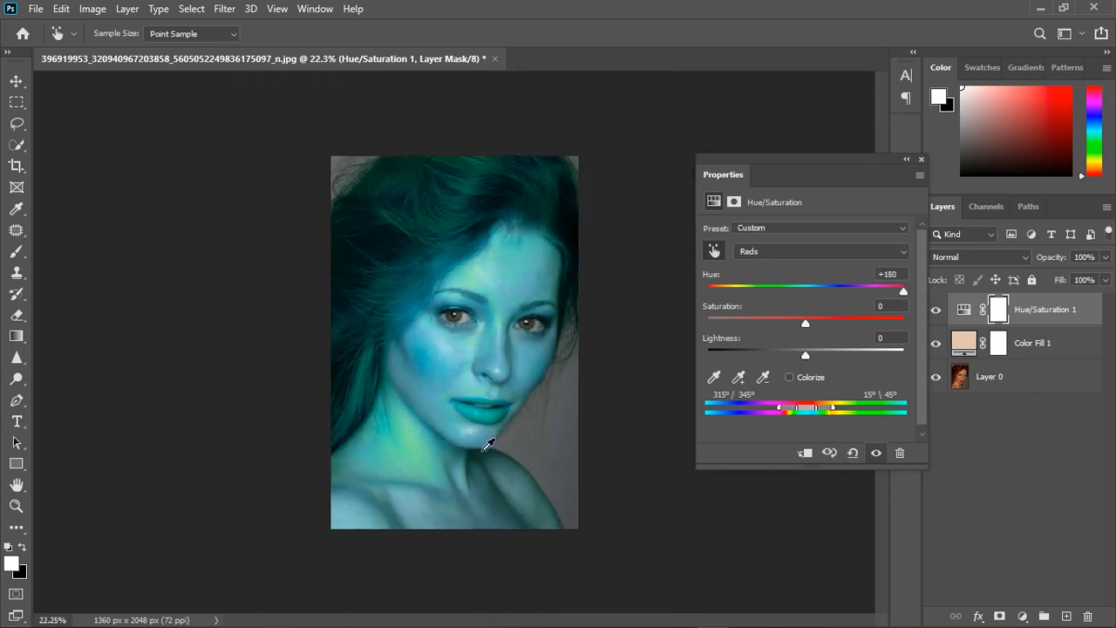
{"action": "scroll", "coordinate": [491, 445], "scroll_direction": "up", "scroll_amount": 5}
{"action": "scroll", "coordinate": [490, 445], "scroll_direction": "down", "scroll_amount": 2}
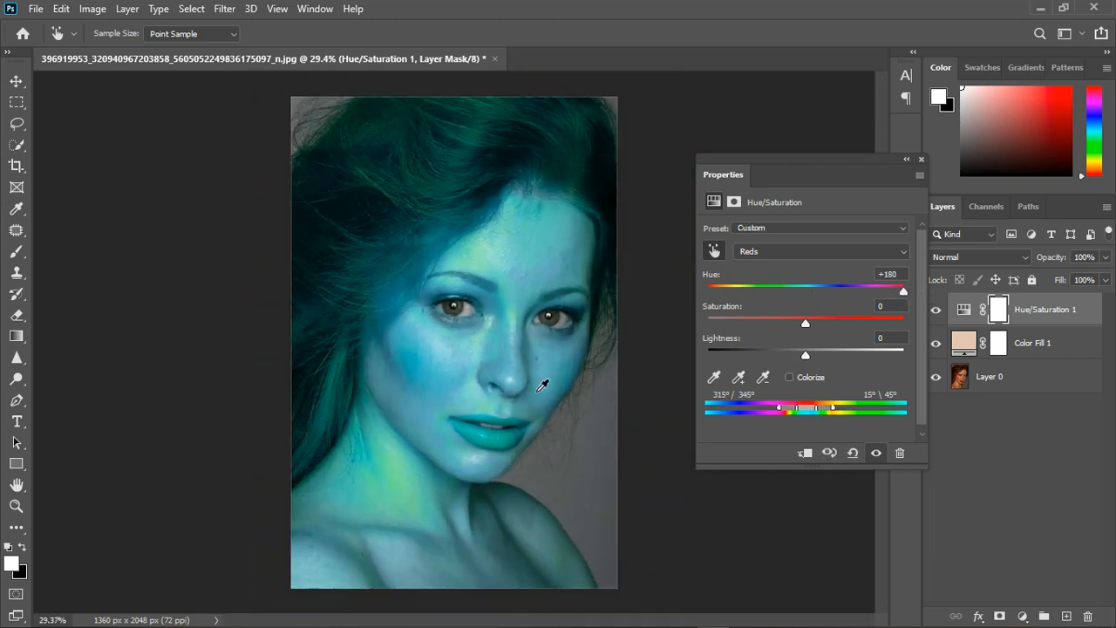
{"action": "scroll", "coordinate": [428, 370], "scroll_direction": "up", "scroll_amount": 4}
{"action": "scroll", "coordinate": [488, 491], "scroll_direction": "up", "scroll_amount": 2}
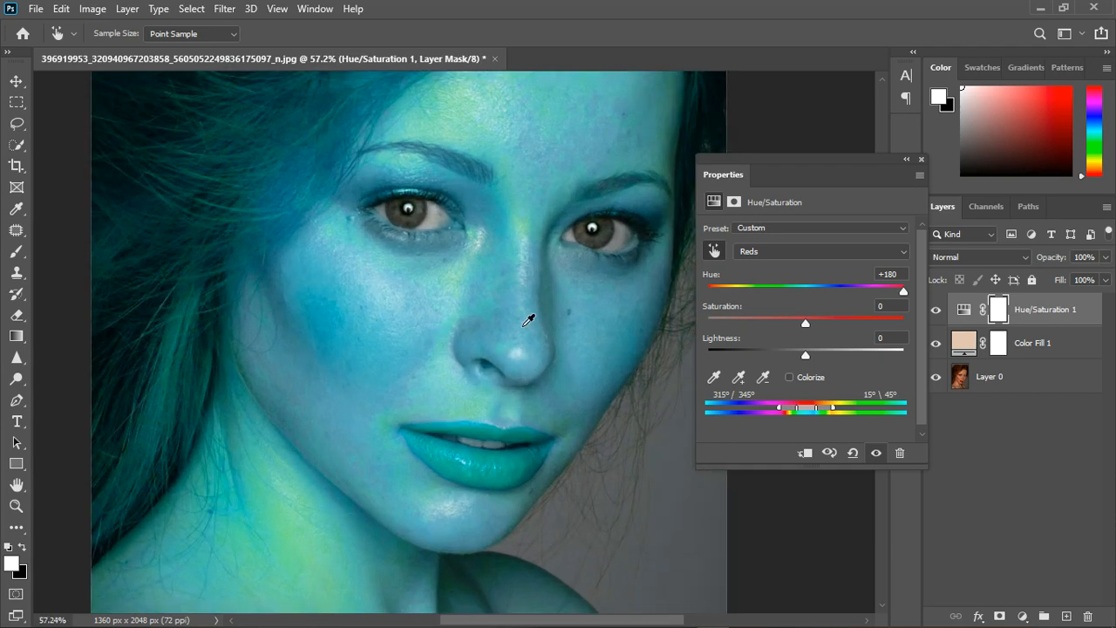
{"action": "scroll", "coordinate": [459, 359], "scroll_direction": "down", "scroll_amount": 1}
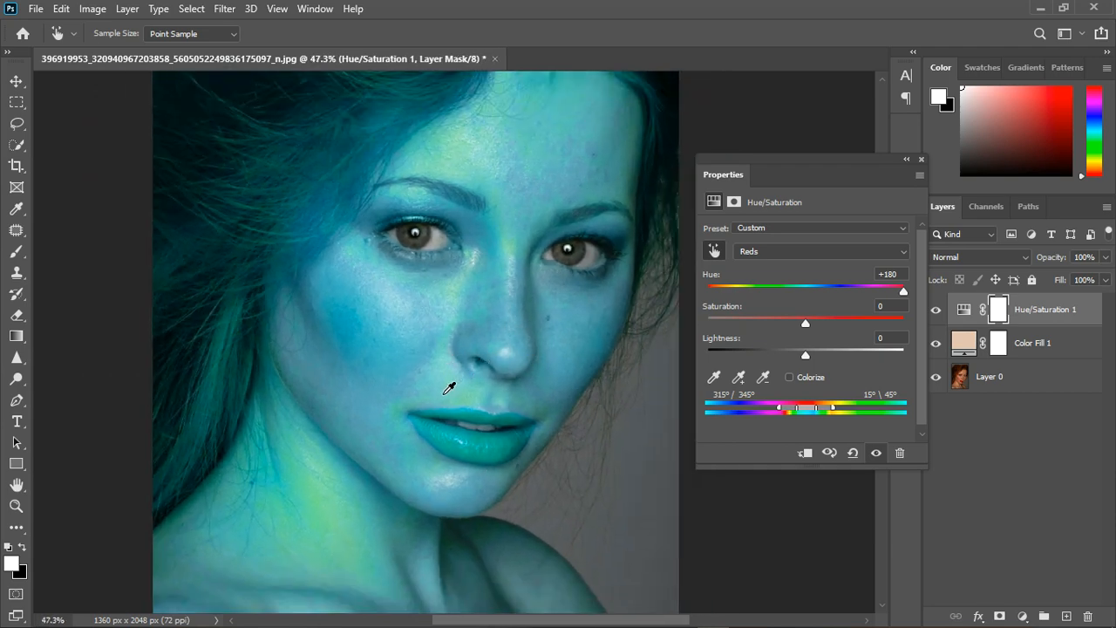
{"action": "scroll", "coordinate": [393, 366], "scroll_direction": "down", "scroll_amount": 1}
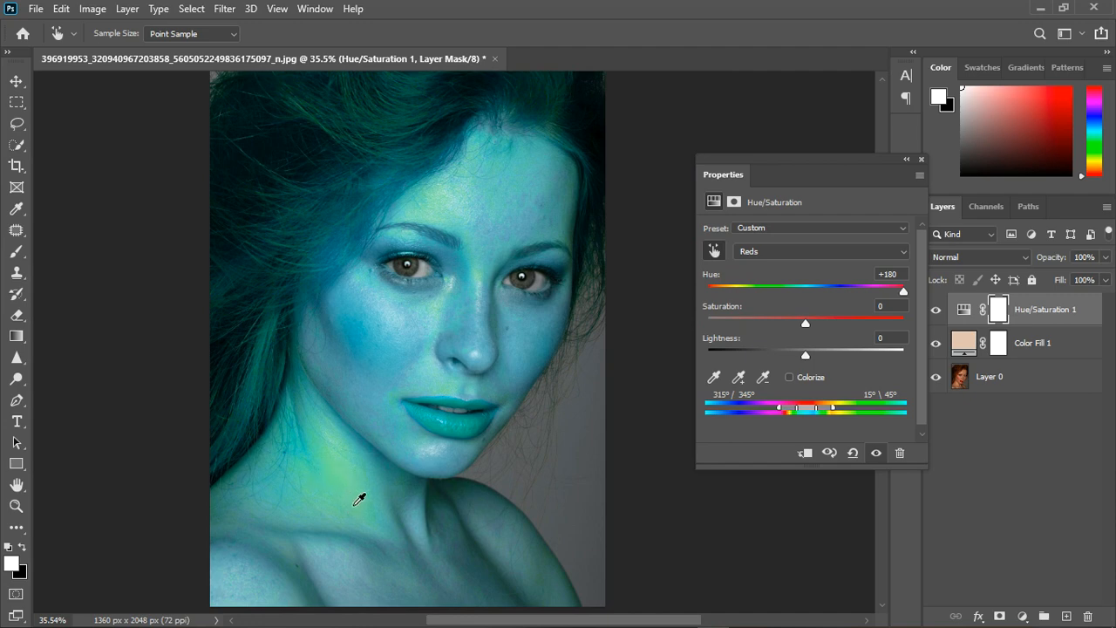
{"action": "scroll", "coordinate": [331, 488], "scroll_direction": "up", "scroll_amount": 2}
{"action": "scroll", "coordinate": [298, 512], "scroll_direction": "up", "scroll_amount": 1}
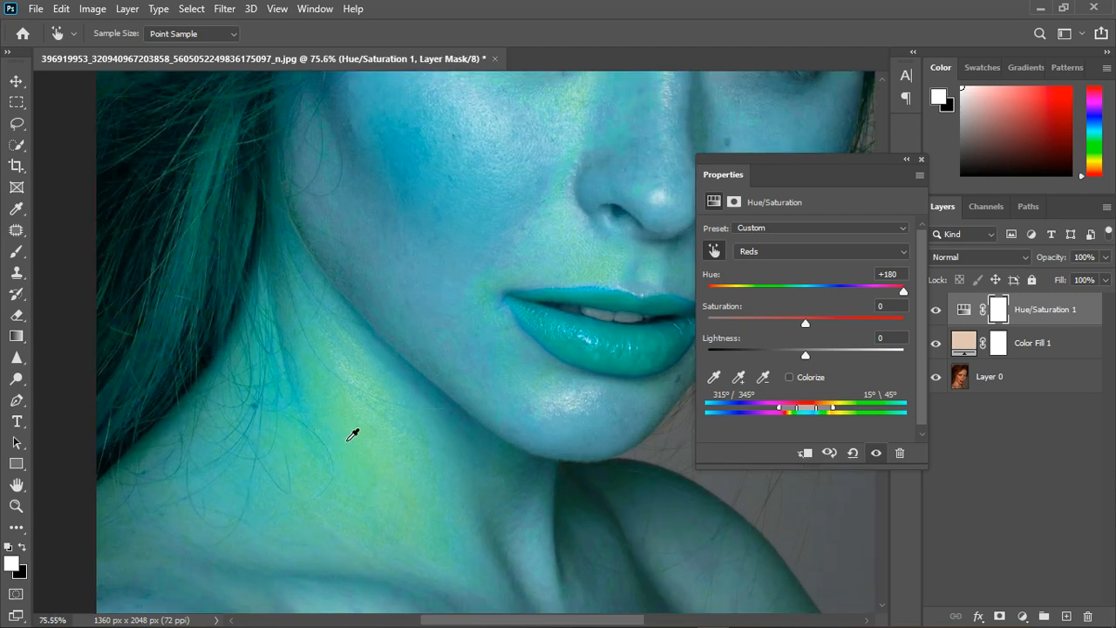
{"action": "scroll", "coordinate": [427, 471], "scroll_direction": "down", "scroll_amount": 2}
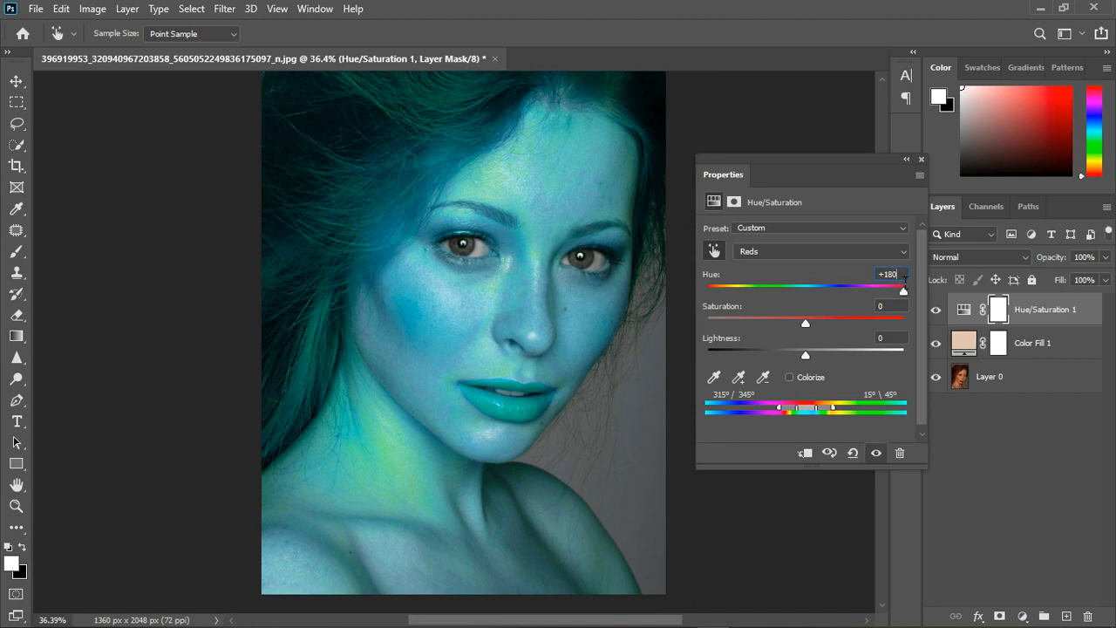
{"action": "left_click", "coordinate": [897, 275]}
{"action": "type", "text": "0"}
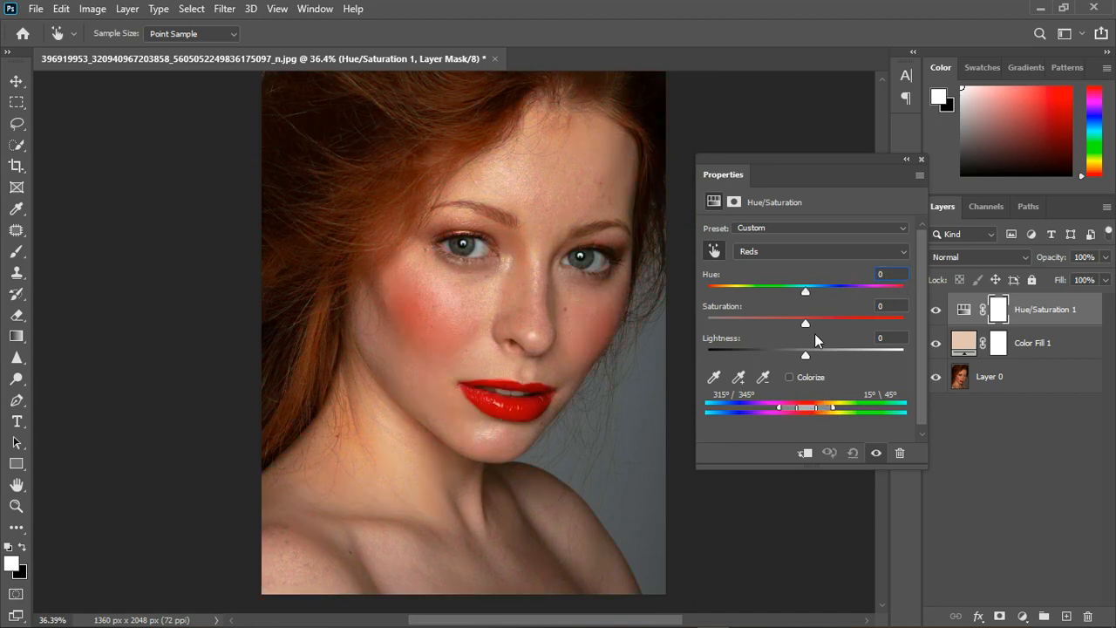
Shift the affected color range to the Yellows (14°/43° to 74°/103°) using a temporary +180 hue, and reset the hue to 0.
{"action": "left_click_drag", "start_coordinate": [807, 293], "coordinate": [940, 288]}
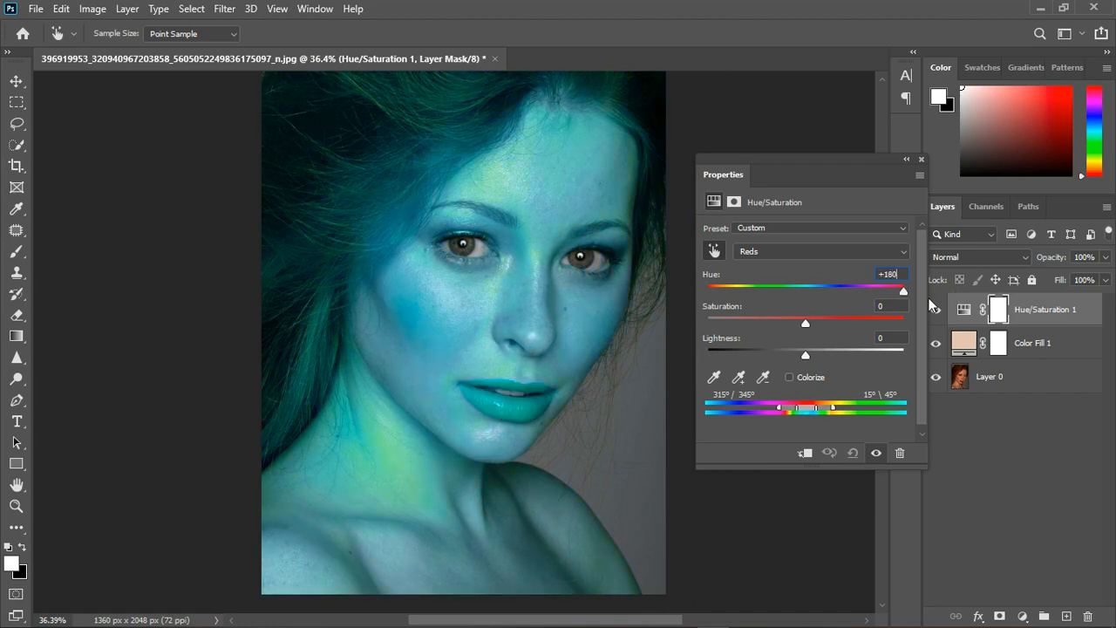
{"action": "left_click_drag", "start_coordinate": [811, 405], "coordinate": [843, 403]}
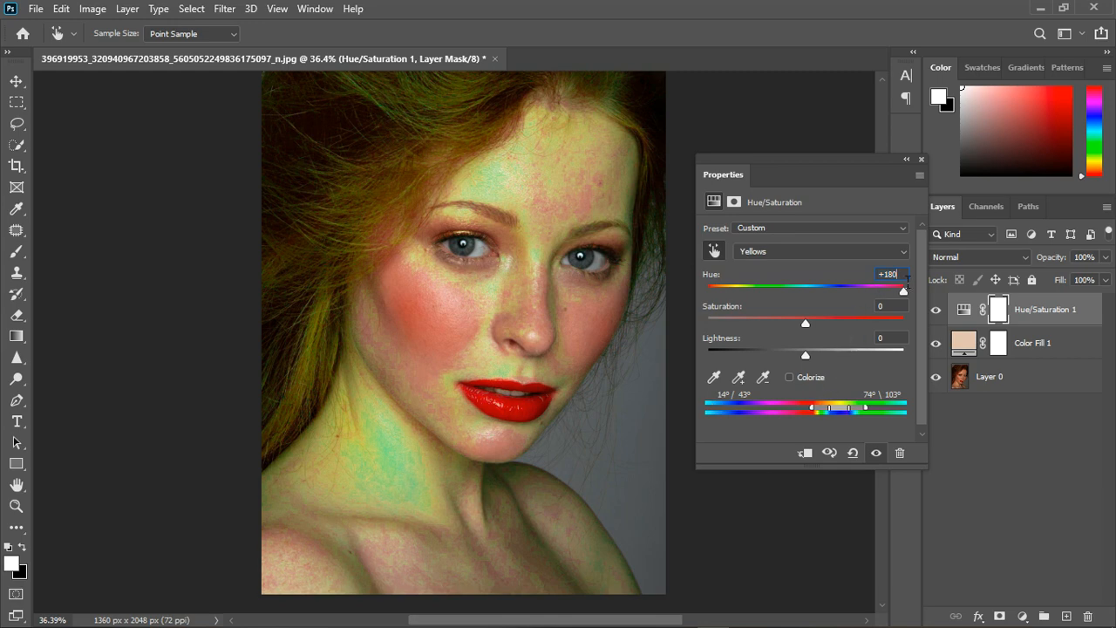
{"action": "left_click_drag", "start_coordinate": [906, 279], "coordinate": [879, 276]}
{"action": "type", "text": "0"}
{"action": "key", "text": "Return"}
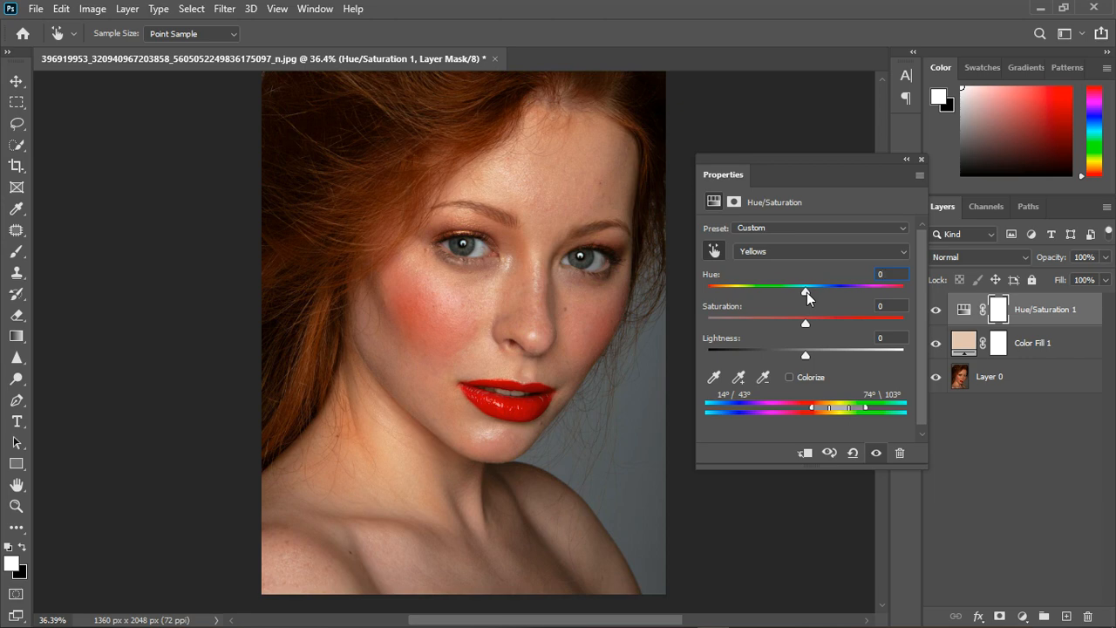
Set the Yellows hue to -20 and compare the neck and face with and without the adjustment, leaving it shown.
{"action": "left_click_drag", "start_coordinate": [803, 292], "coordinate": [787, 292]}
{"action": "left_click", "coordinate": [886, 455]}
{"action": "left_click", "coordinate": [887, 455]}
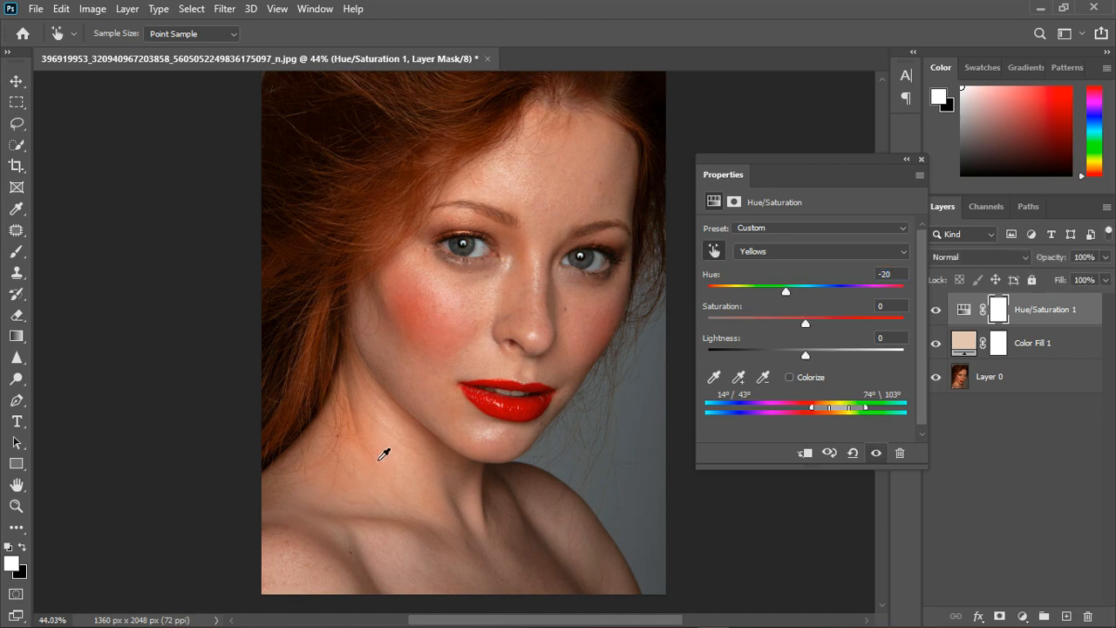
{"action": "scroll", "coordinate": [384, 456], "scroll_direction": "up", "scroll_amount": 4}
{"action": "left_click", "coordinate": [878, 454]}
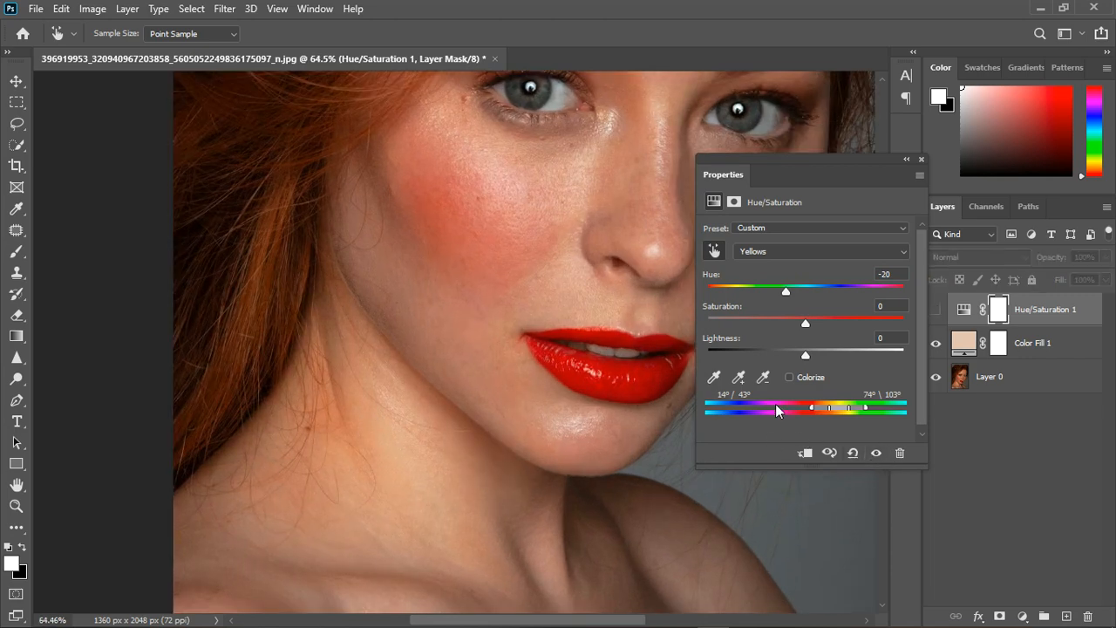
{"action": "left_click", "coordinate": [878, 453]}
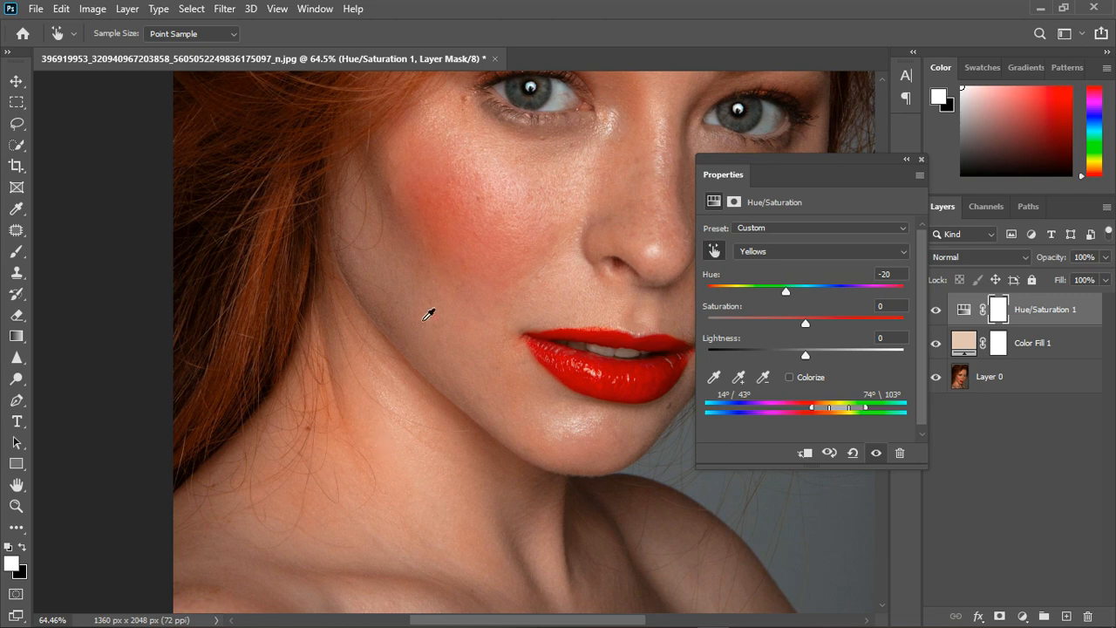
Lower the Yellows saturation to -22 and fine-tune the hue to -23, closing the adjustment's settings.
{"action": "left_click_drag", "start_coordinate": [805, 325], "coordinate": [782, 323]}
{"action": "left_click_drag", "start_coordinate": [782, 325], "coordinate": [776, 324]}
{"action": "scroll", "coordinate": [377, 397], "scroll_direction": "down", "scroll_amount": 4}
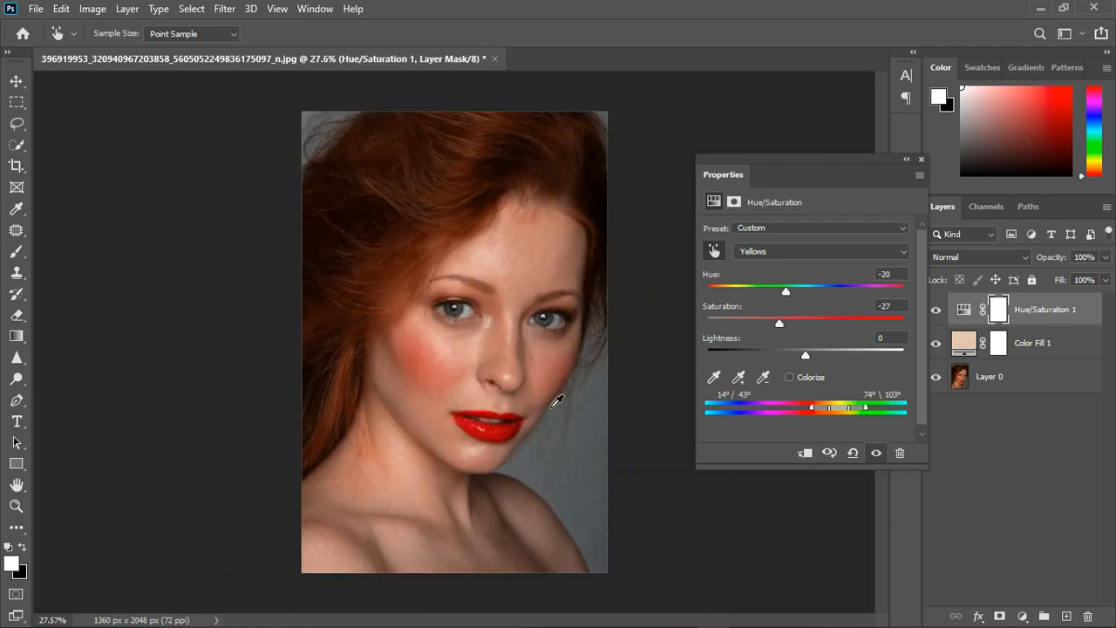
{"action": "scroll", "coordinate": [558, 393], "scroll_direction": "up", "scroll_amount": 1}
{"action": "left_click_drag", "start_coordinate": [787, 327], "coordinate": [787, 326]}
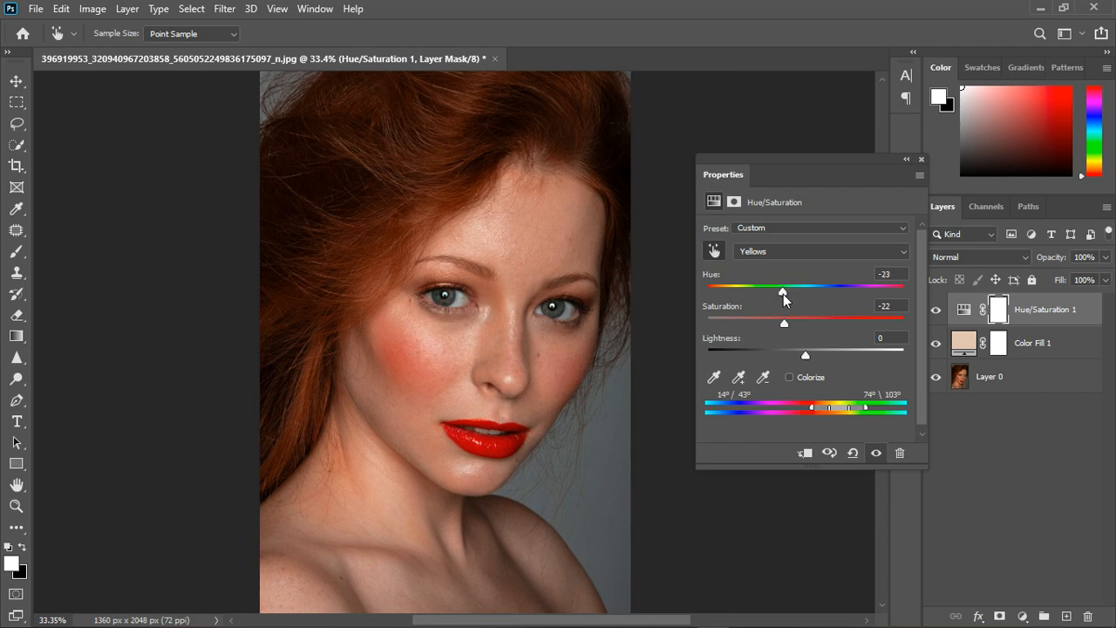
{"action": "left_click", "coordinate": [921, 161]}
Check the portrait's skin up close and as a whole, and add a second Hue/Saturation adjustment layer on top.
{"action": "scroll", "coordinate": [469, 424], "scroll_direction": "down", "scroll_amount": 2}
{"action": "scroll", "coordinate": [470, 422], "scroll_direction": "up", "scroll_amount": 3}
{"action": "scroll", "coordinate": [471, 423], "scroll_direction": "up", "scroll_amount": 1}
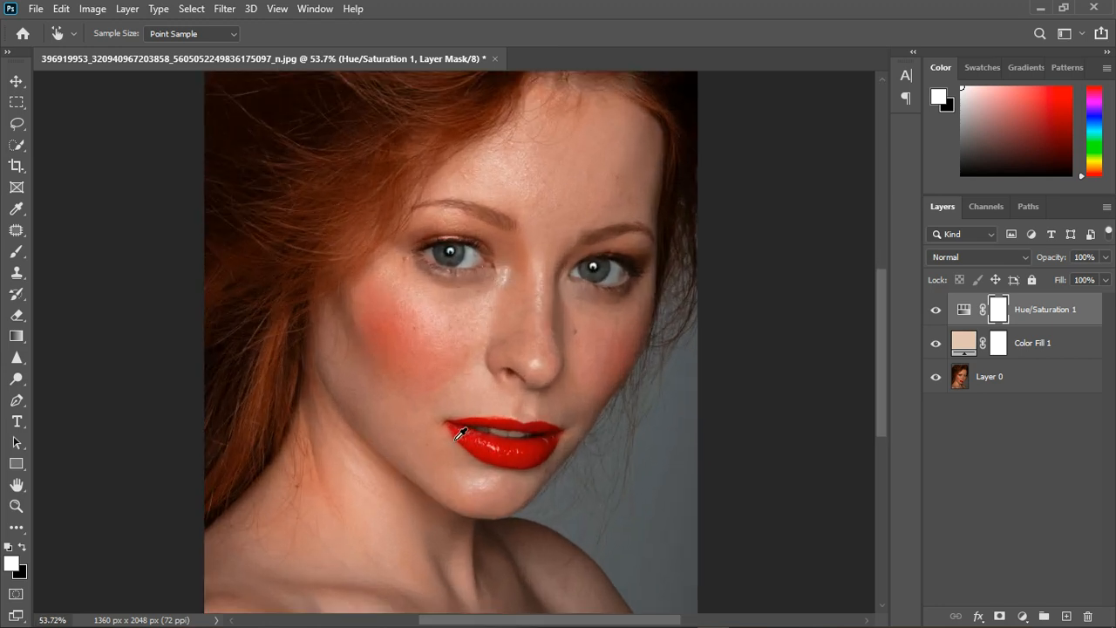
{"action": "scroll", "coordinate": [472, 427], "scroll_direction": "down", "scroll_amount": 3}
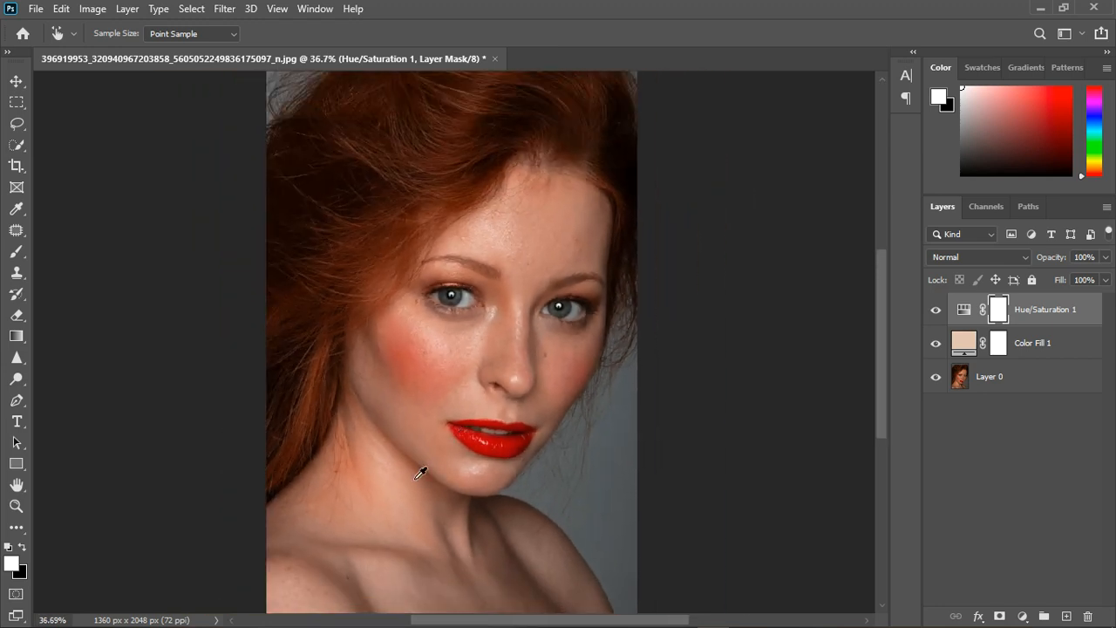
{"action": "scroll", "coordinate": [419, 466], "scroll_direction": "up", "scroll_amount": 1}
{"action": "left_click", "coordinate": [1023, 616]}
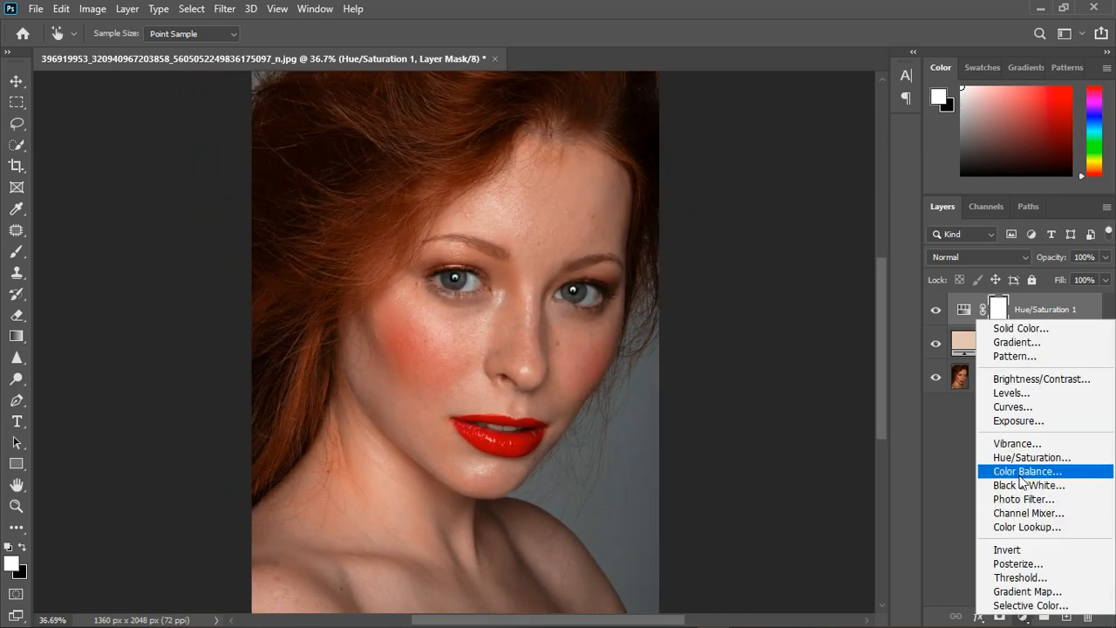
{"action": "left_click", "coordinate": [1011, 456]}
{"action": "key", "text": "b"}
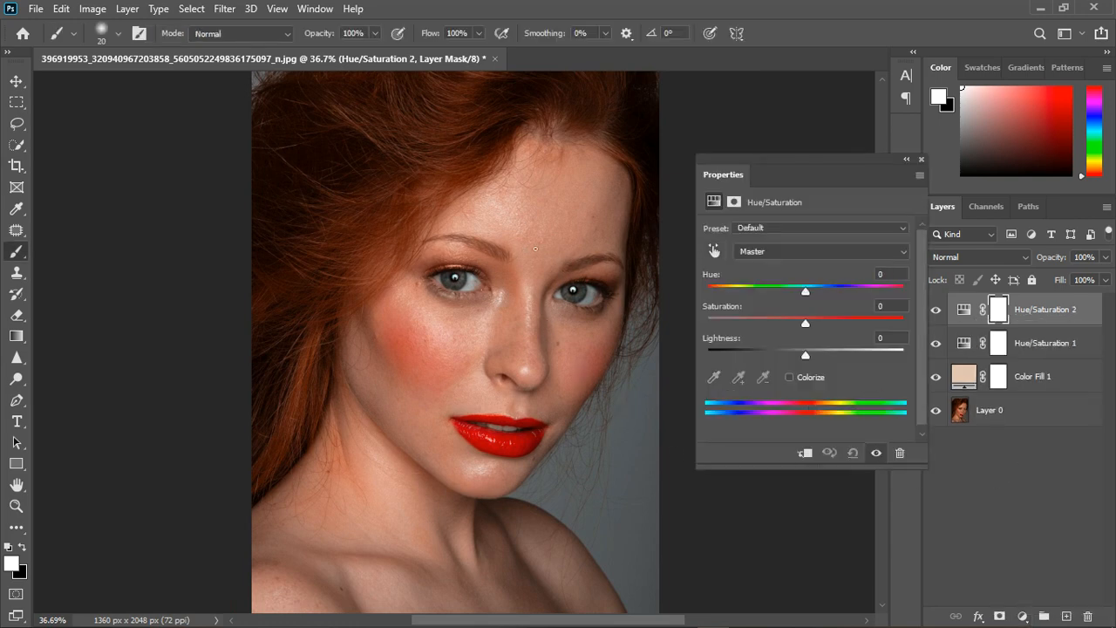
{"action": "left_click", "coordinate": [922, 160]}
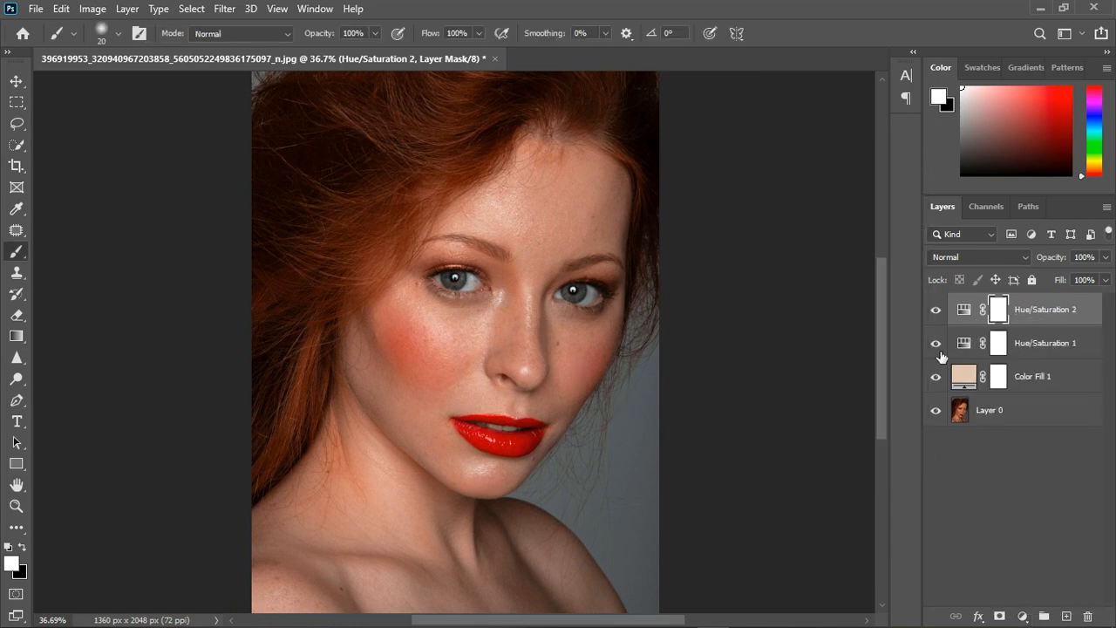
Compare the portrait with and without both Hue/Saturation layers by toggling their visibility, leaving both shown.
{"action": "left_click", "coordinate": [935, 310]}
{"action": "left_click", "coordinate": [937, 344]}
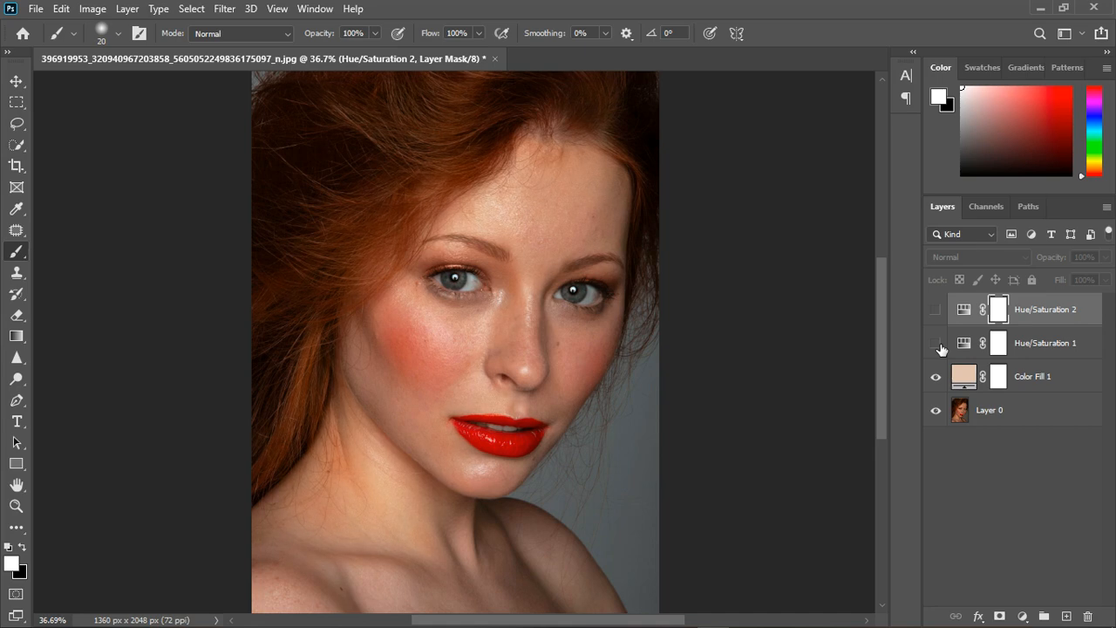
{"action": "left_click", "coordinate": [938, 345]}
{"action": "left_click", "coordinate": [935, 310]}
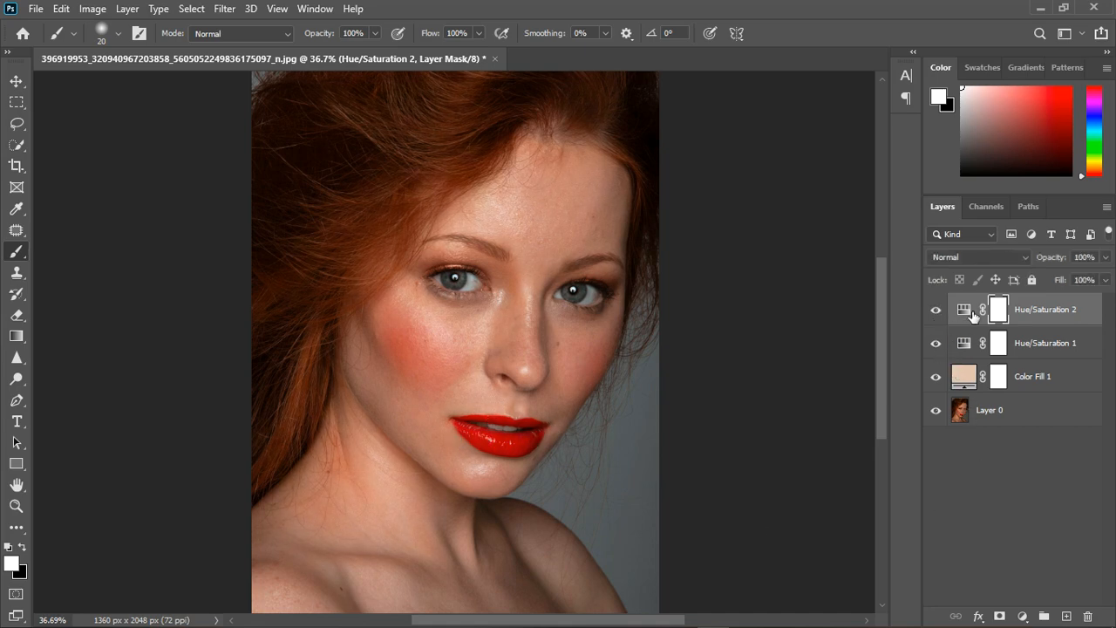
Target the Reds in the second Hue/Saturation layer by sampling the skin on the forehead.
{"action": "double_click", "coordinate": [973, 315]}
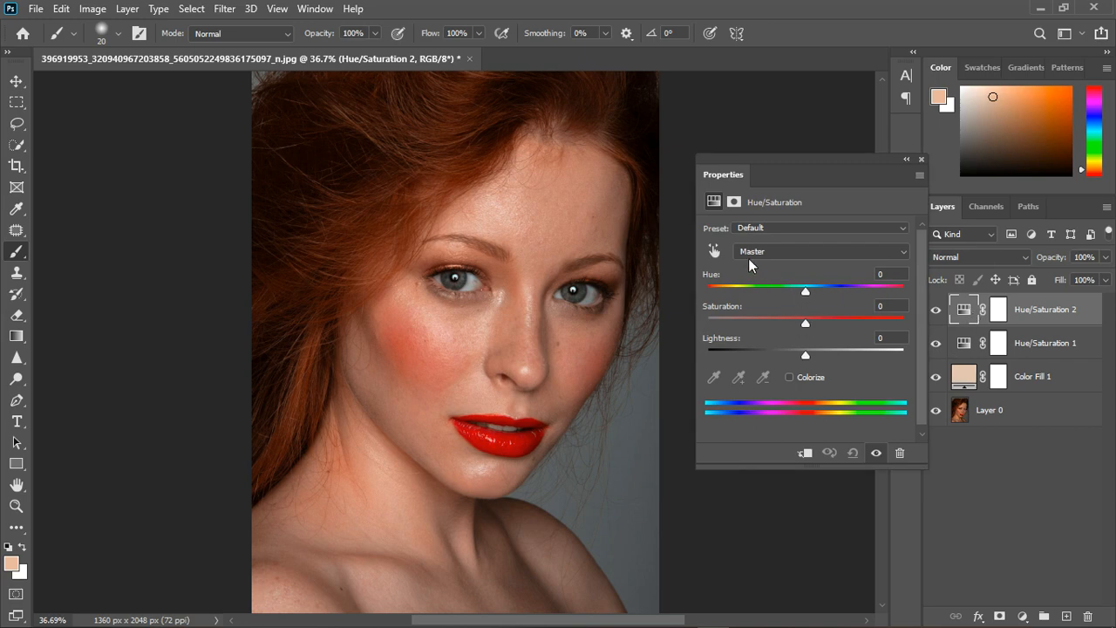
{"action": "left_click", "coordinate": [714, 251]}
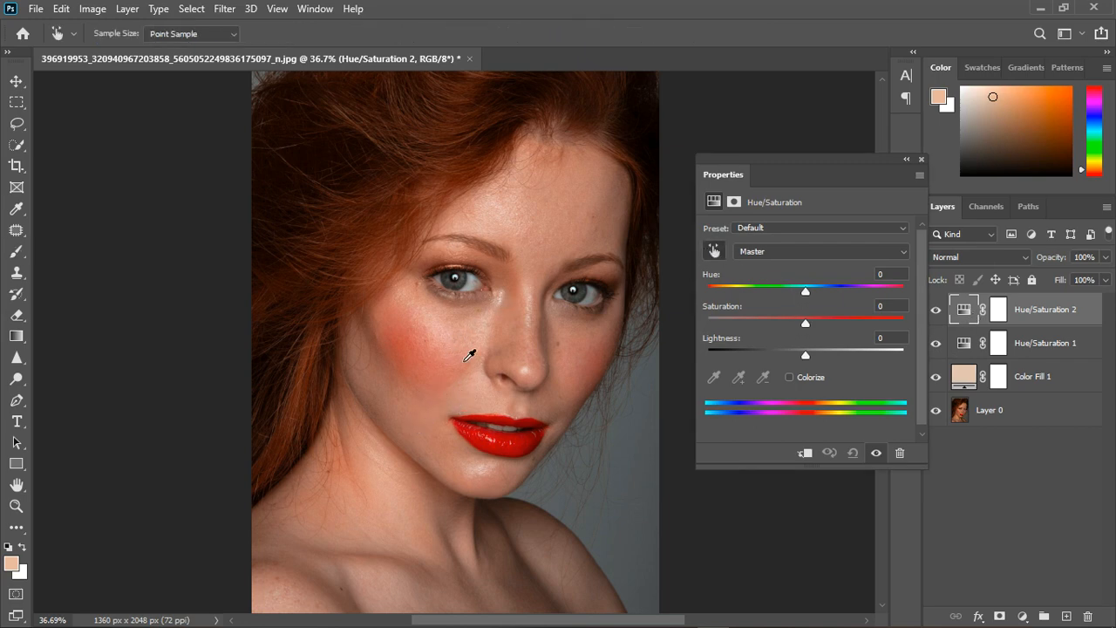
{"action": "left_click", "coordinate": [530, 223]}
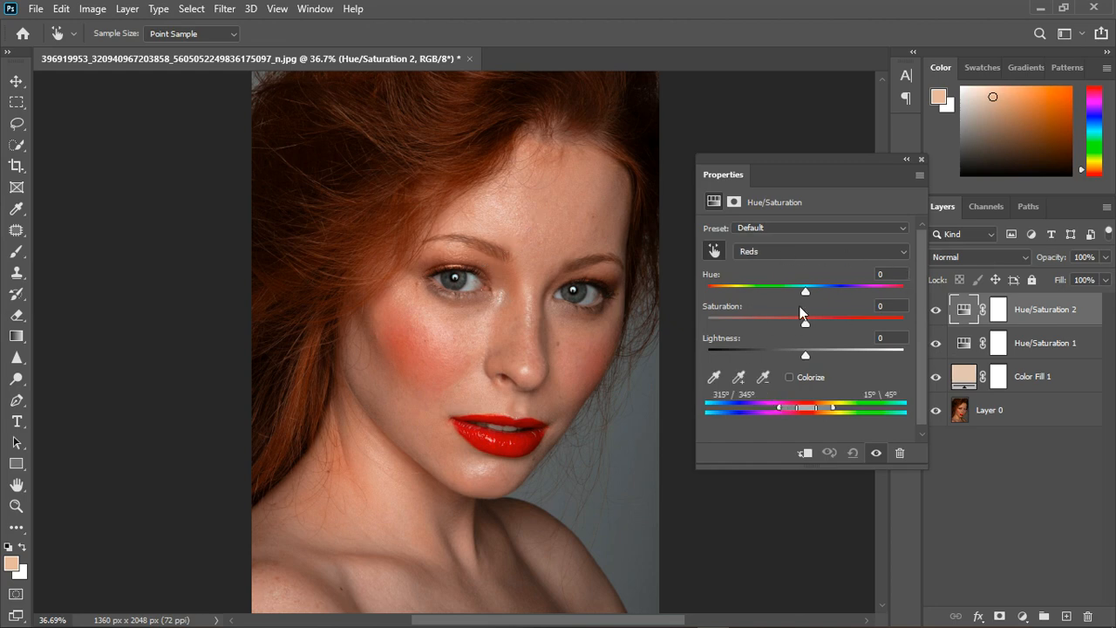
Preview the coverage of the second layer's Reds range with a hue of +180, and reset the hue to 0.
{"action": "left_click_drag", "start_coordinate": [802, 293], "coordinate": [935, 279]}
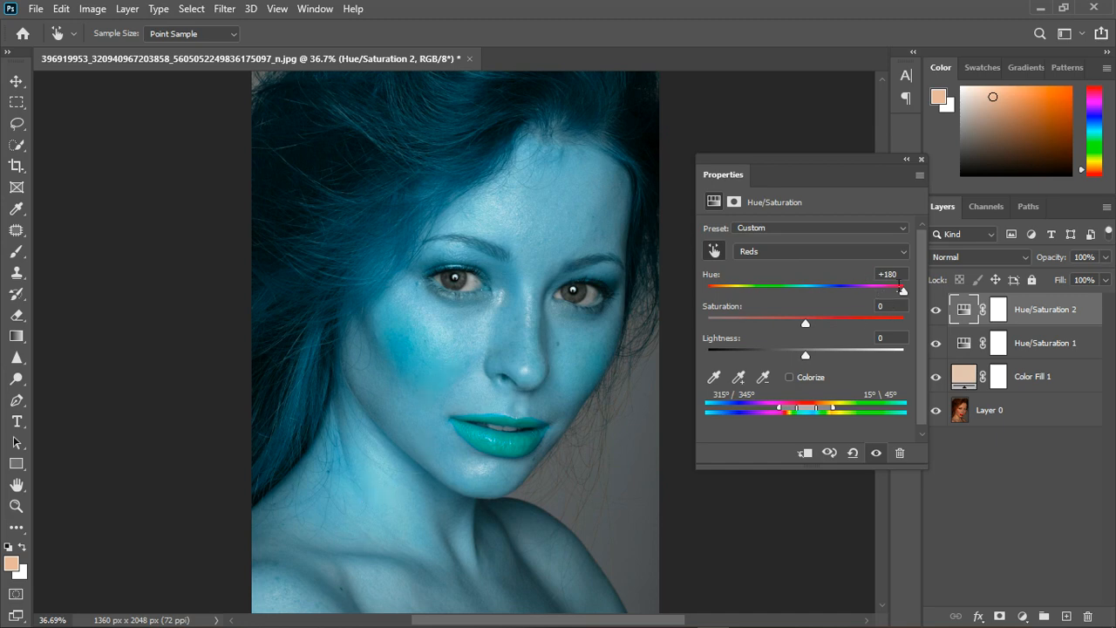
{"action": "left_click", "coordinate": [882, 276]}
{"action": "type", "text": "0"}
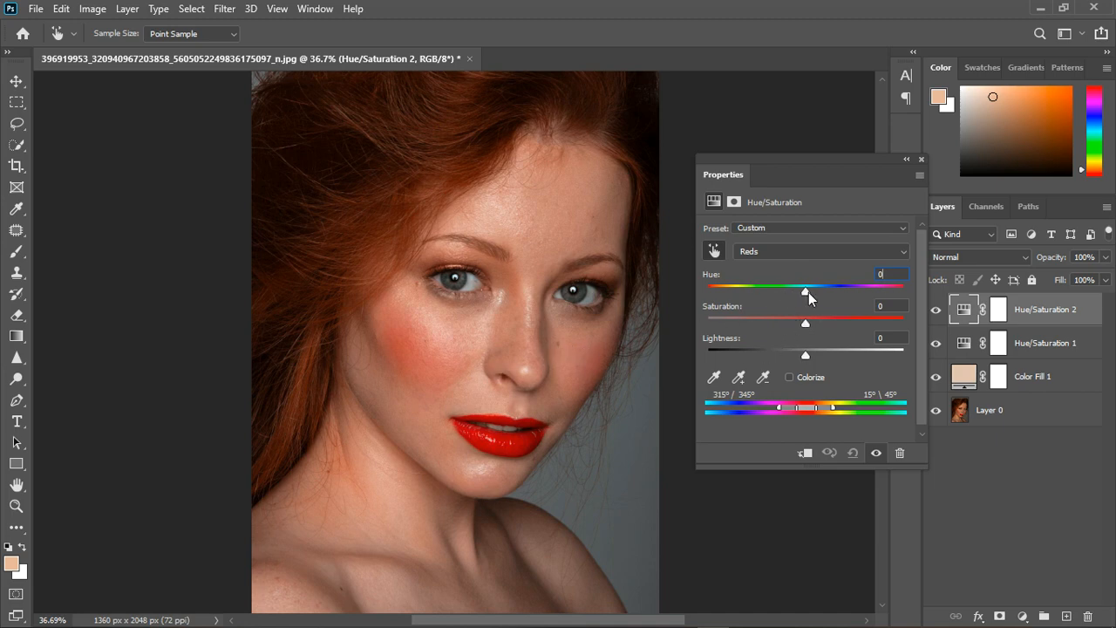
Set the second layer's Reds hue to +5 and saturation to +3, and compare the portrait with and without the adjustment.
{"action": "left_click_drag", "start_coordinate": [808, 292], "coordinate": [812, 293]}
{"action": "left_click_drag", "start_coordinate": [810, 291], "coordinate": [806, 322]}
{"action": "left_click", "coordinate": [876, 453]}
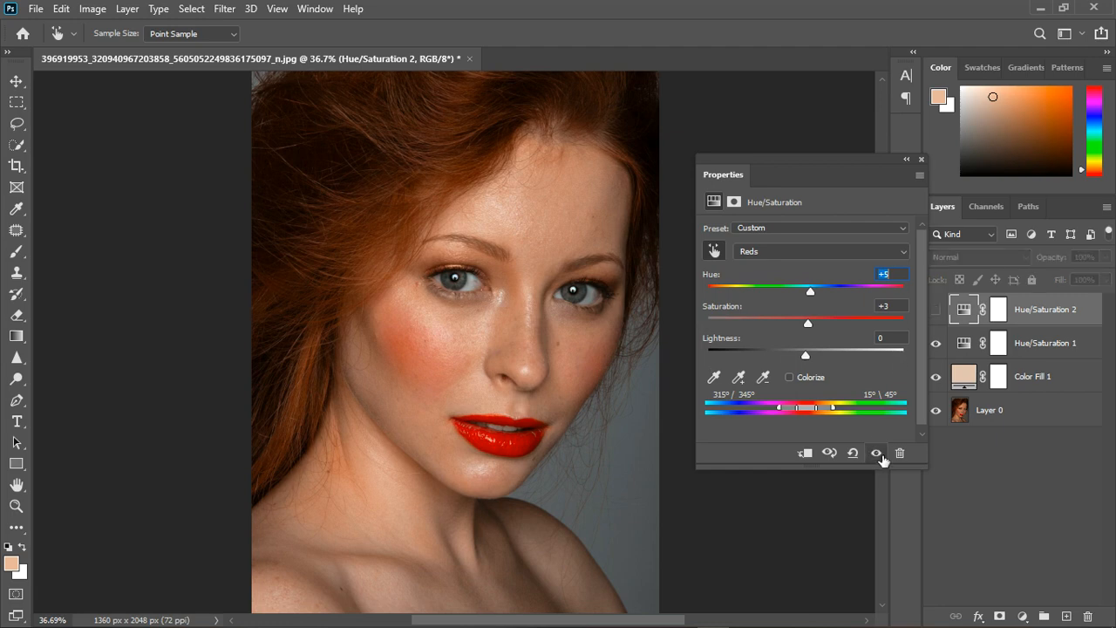
{"action": "left_click", "coordinate": [879, 454]}
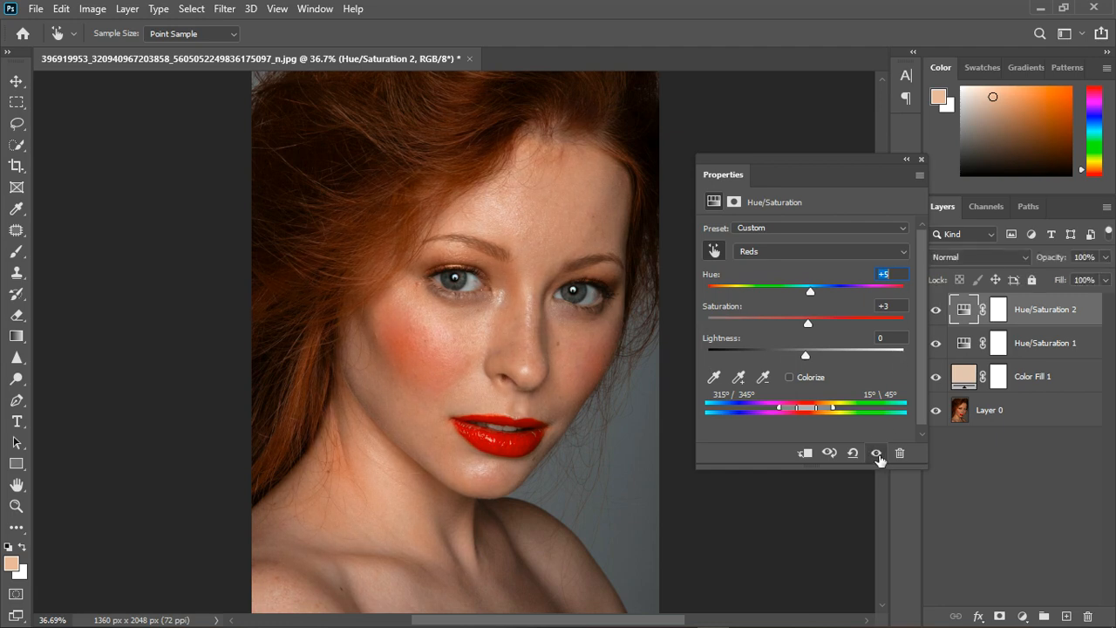
Add a third Hue/Saturation adjustment layer above the second one.
{"action": "left_click", "coordinate": [920, 159]}
{"action": "scroll", "coordinate": [450, 368], "scroll_direction": "down", "scroll_amount": 3}
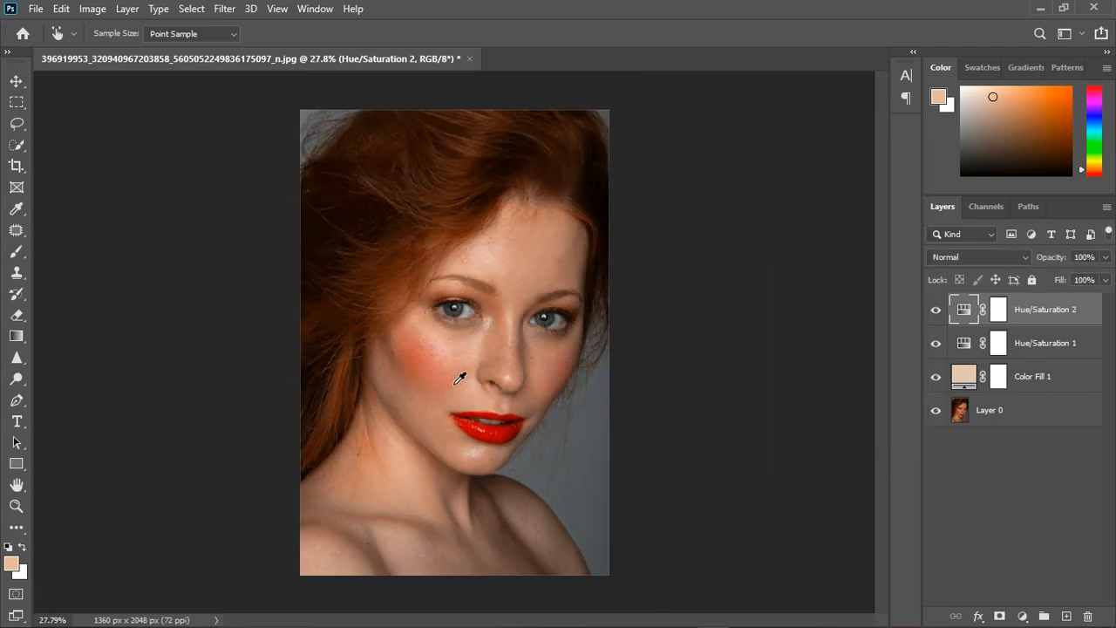
{"action": "scroll", "coordinate": [406, 343], "scroll_direction": "up", "scroll_amount": 3}
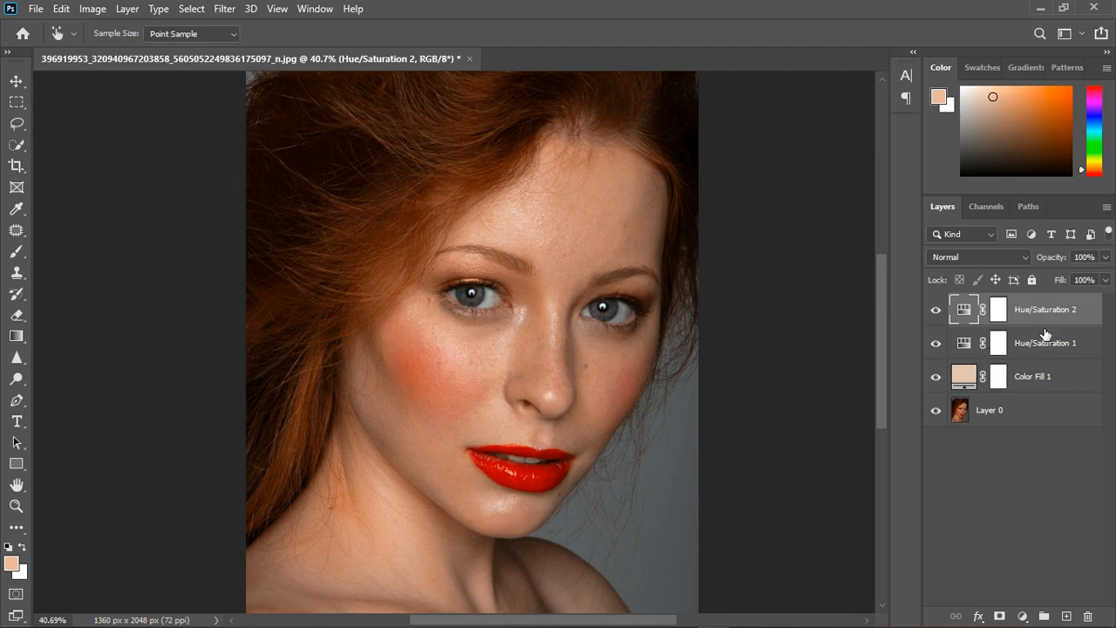
{"action": "scroll", "coordinate": [479, 401], "scroll_direction": "up", "scroll_amount": 3}
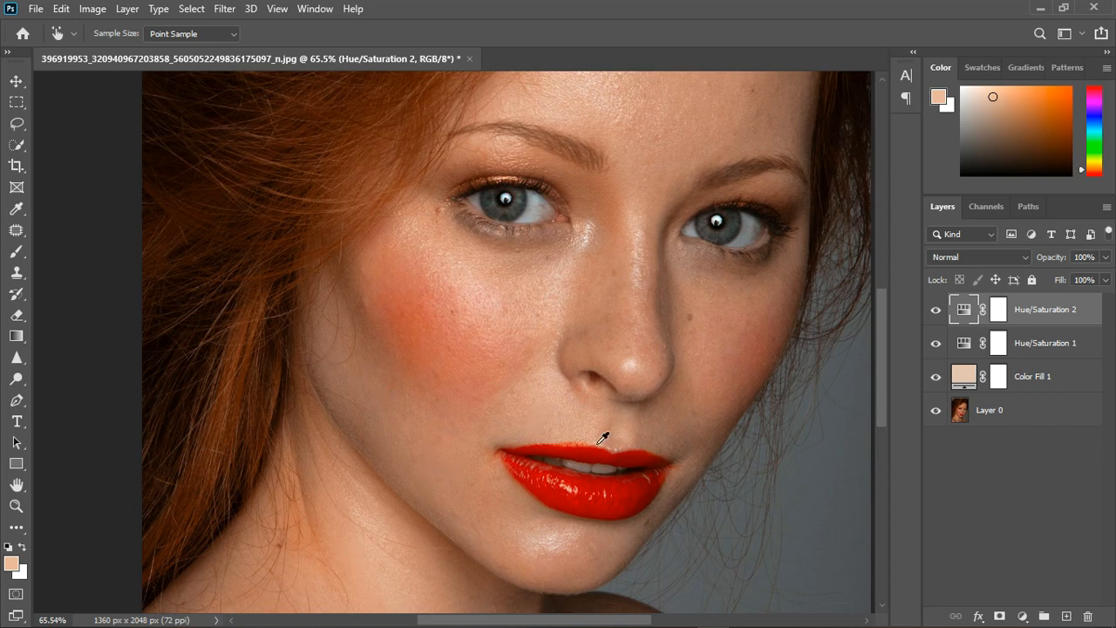
{"action": "left_click", "coordinate": [1024, 613]}
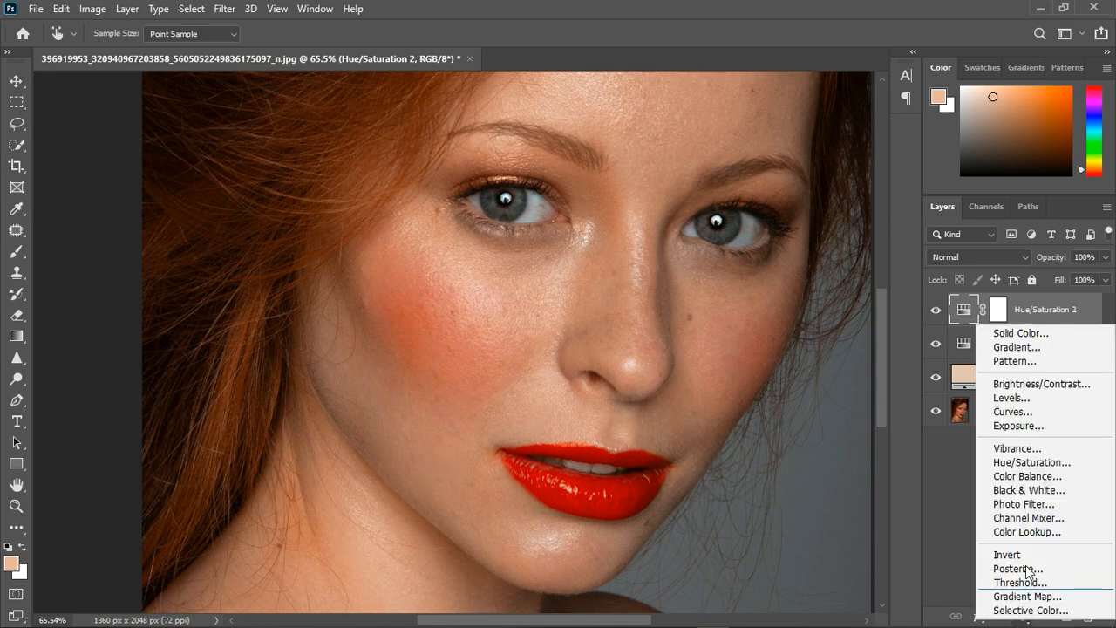
{"action": "left_click", "coordinate": [1026, 462]}
{"action": "key", "text": "b"}
Mask the third Hue/Saturation layer with a Color Range selection sampled from the skin along the jaw, using a fuzziness of 45.
{"action": "left_click", "coordinate": [220, 9]}
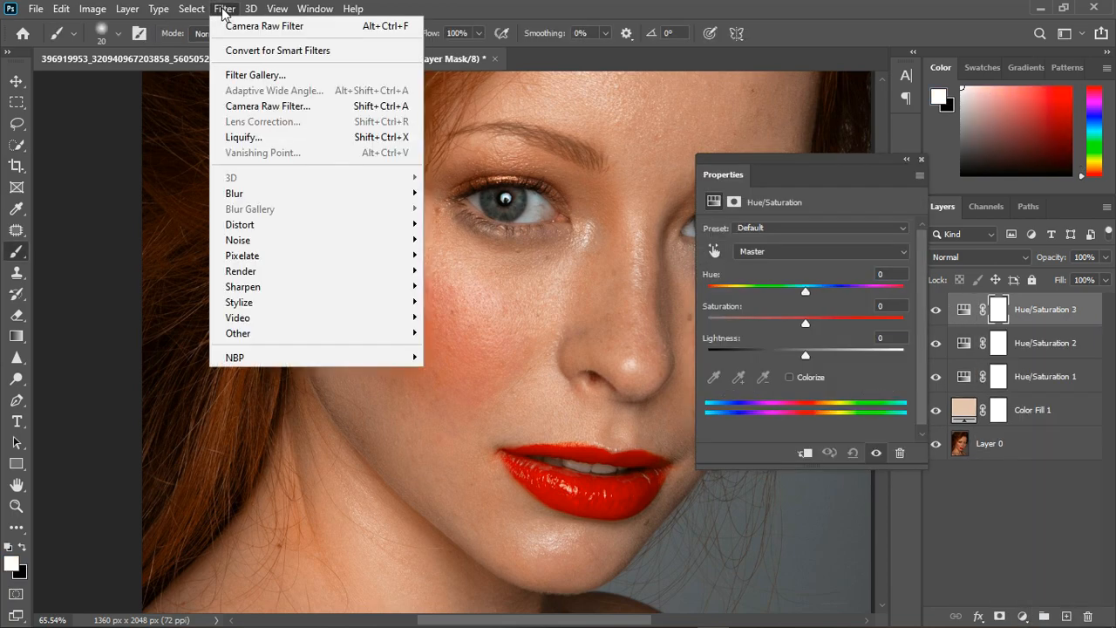
{"action": "mouse_move", "coordinate": [192, 9]}
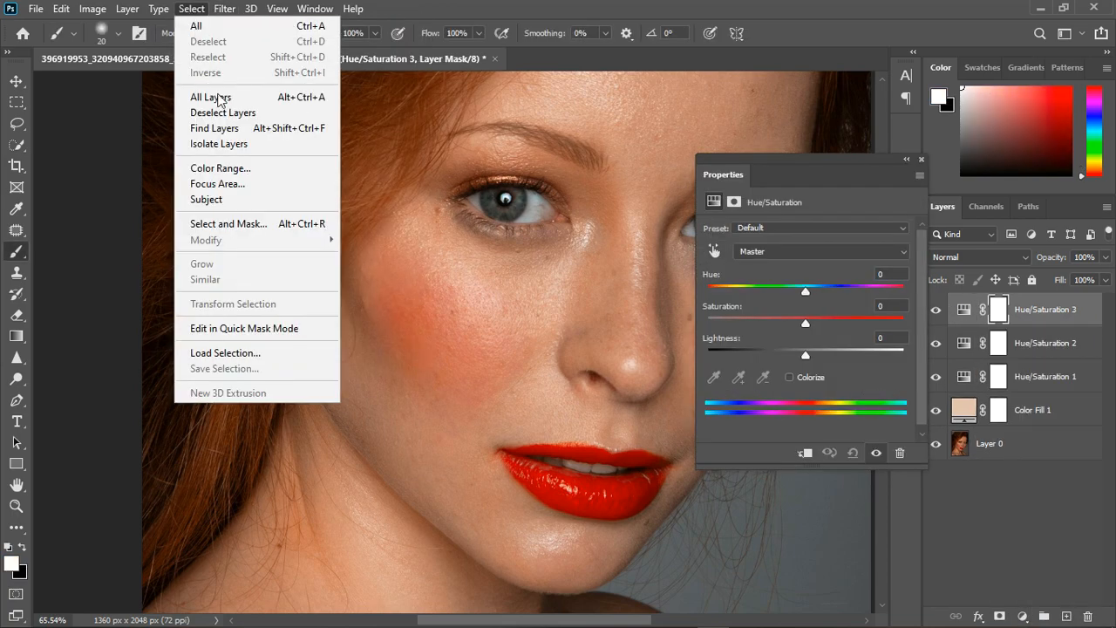
{"action": "left_click", "coordinate": [219, 167]}
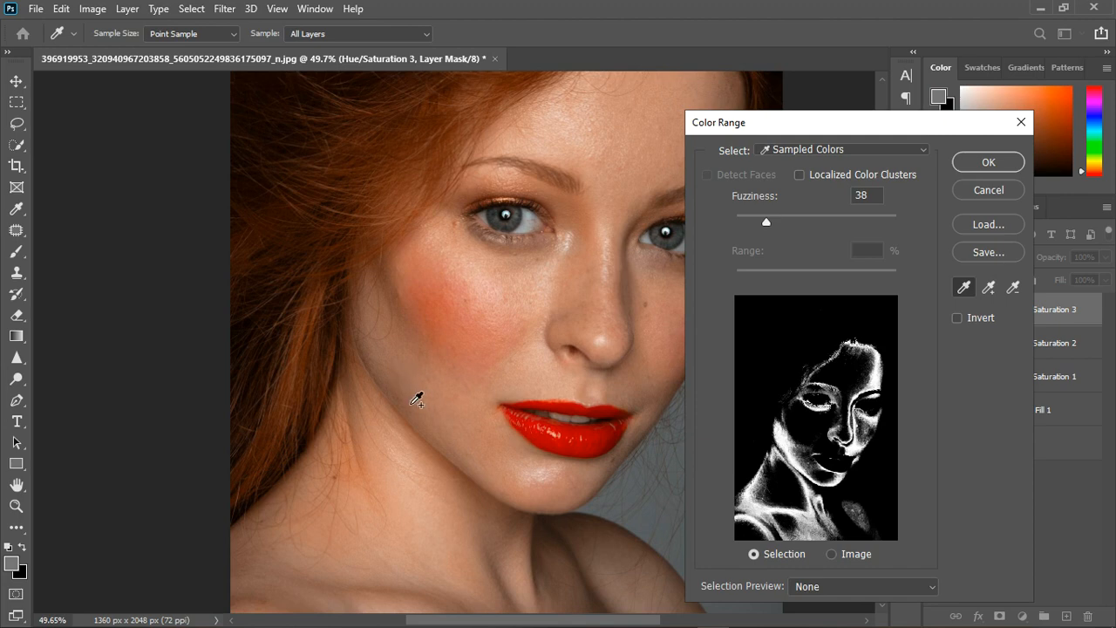
{"action": "left_click", "coordinate": [409, 404], "text": "shift"}
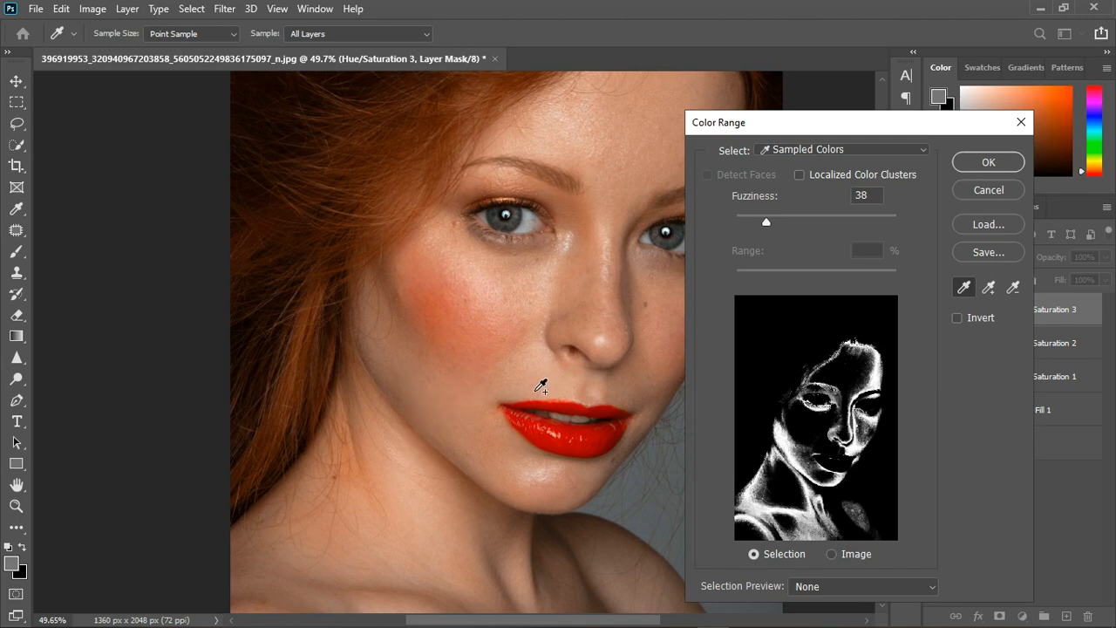
{"action": "left_click", "coordinate": [392, 367], "text": "shift"}
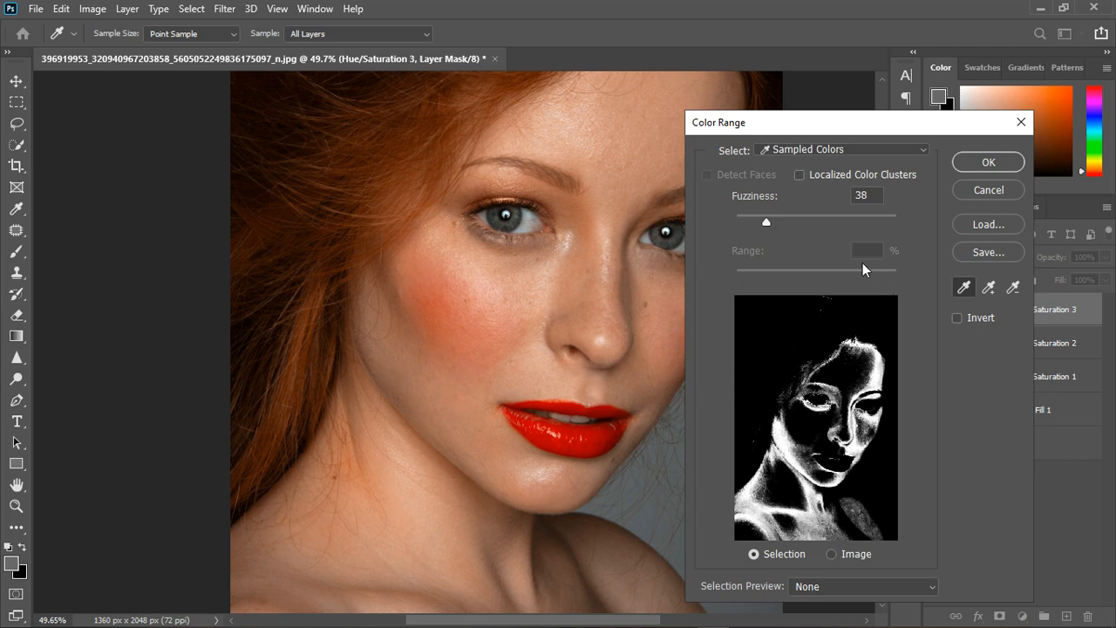
{"action": "left_click_drag", "start_coordinate": [770, 223], "coordinate": [773, 225]}
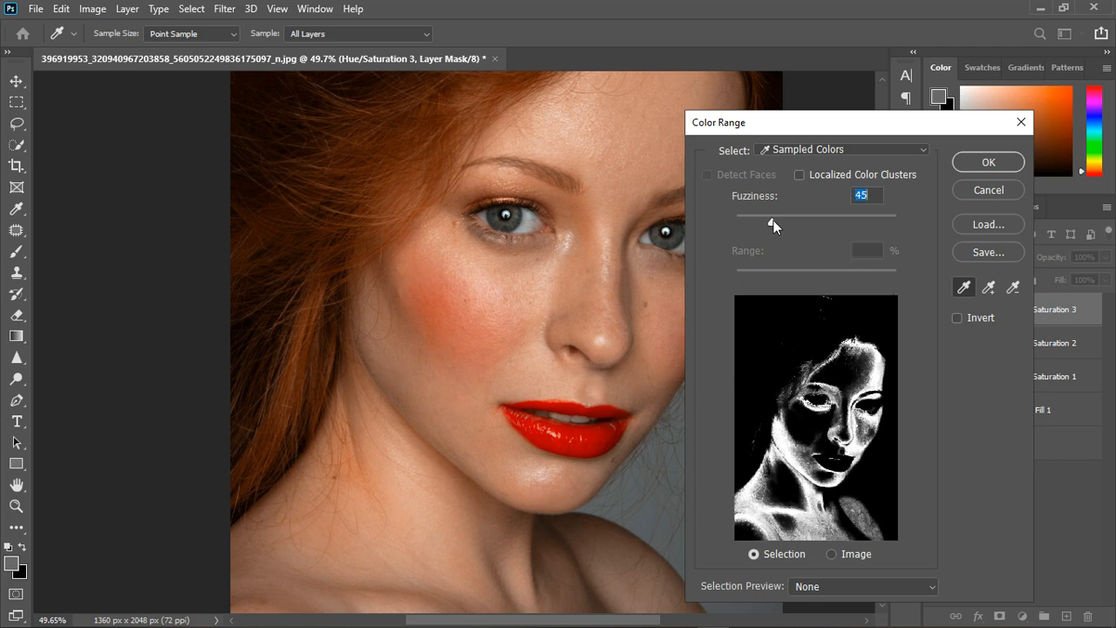
{"action": "left_click", "coordinate": [988, 163]}
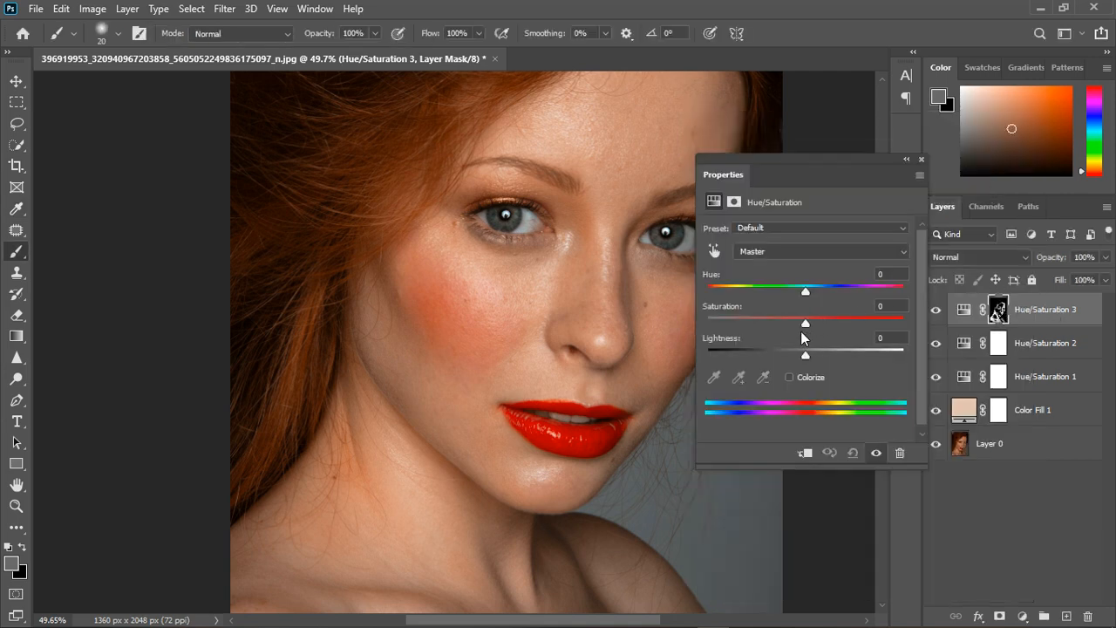
Set the third Hue/Saturation layer's master saturation to +12 and compare the portrait with and without the layer.
{"action": "left_click_drag", "start_coordinate": [805, 325], "coordinate": [817, 322]}
{"action": "scroll", "coordinate": [680, 306], "scroll_direction": "down", "scroll_amount": 5}
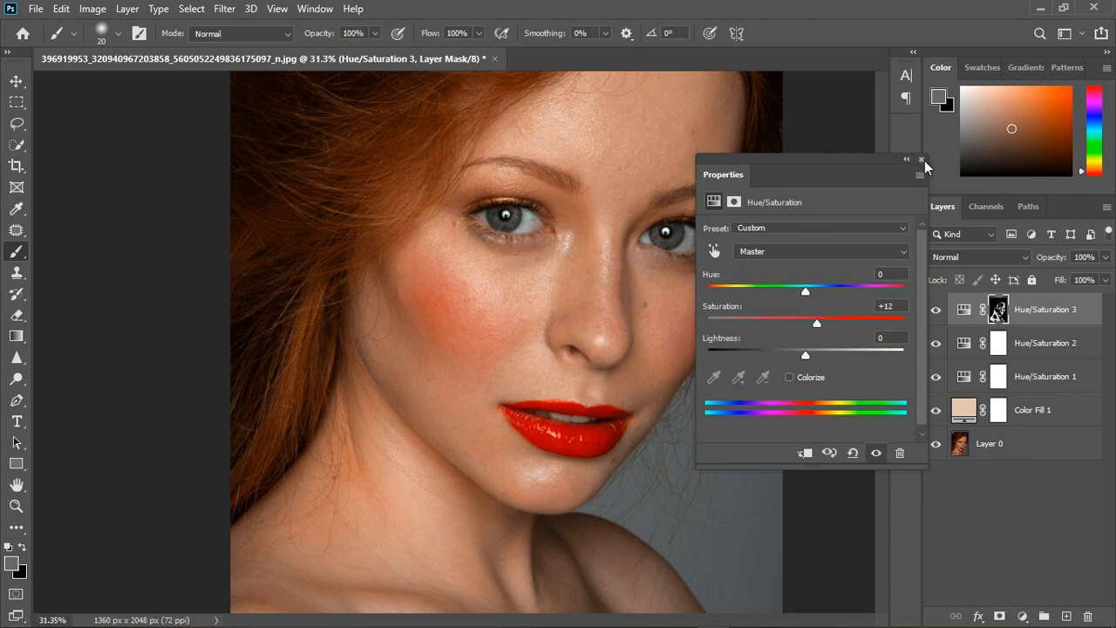
{"action": "left_click", "coordinate": [923, 159]}
{"action": "scroll", "coordinate": [508, 352], "scroll_direction": "down", "scroll_amount": 1}
{"action": "scroll", "coordinate": [509, 352], "scroll_direction": "up", "scroll_amount": 1}
{"action": "scroll", "coordinate": [508, 352], "scroll_direction": "up", "scroll_amount": 1}
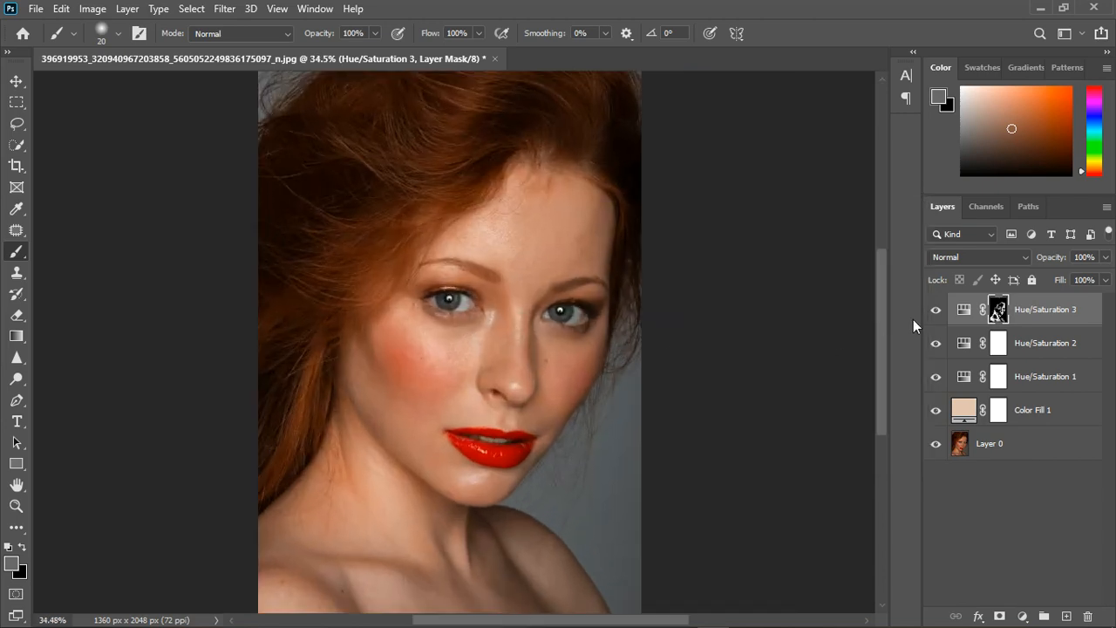
{"action": "left_click", "coordinate": [938, 312]}
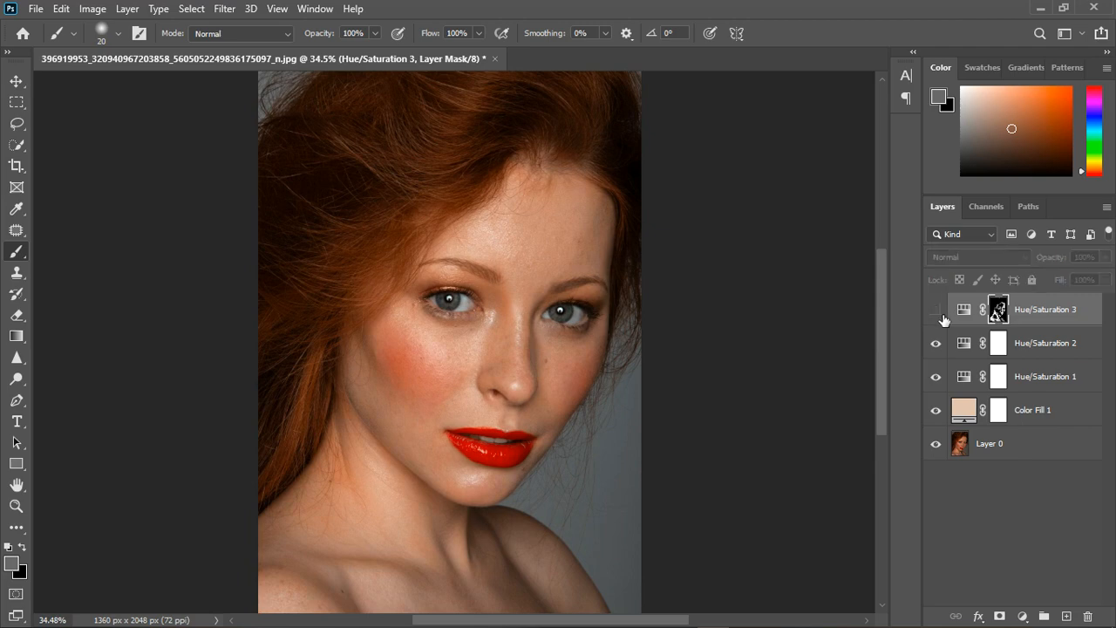
{"action": "left_click", "coordinate": [941, 317]}
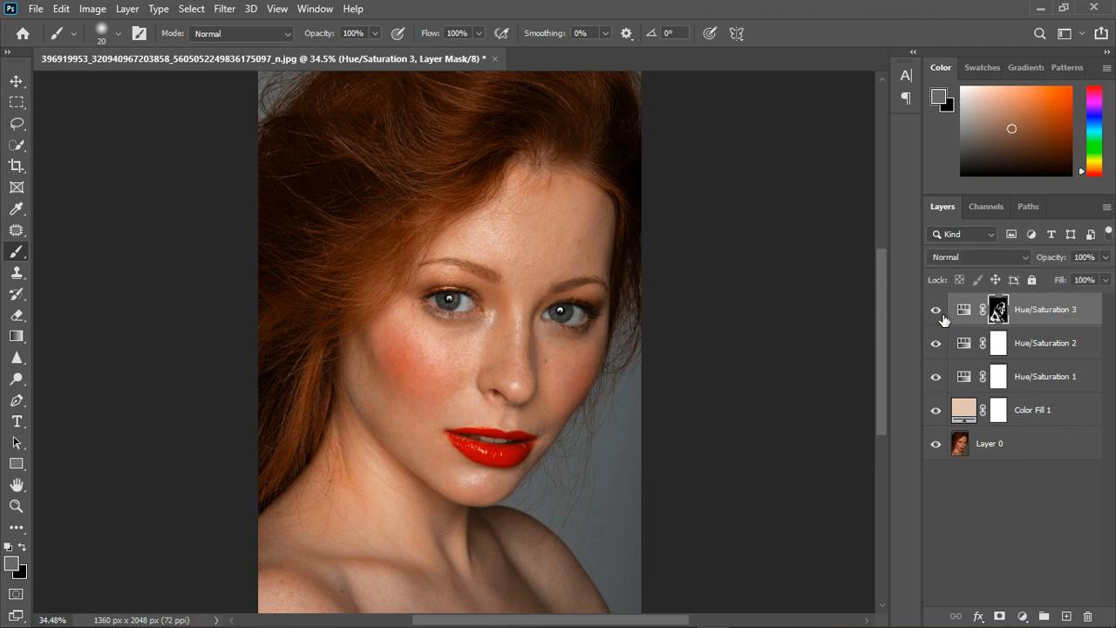
{"action": "scroll", "coordinate": [399, 380], "scroll_direction": "up", "scroll_amount": 2}
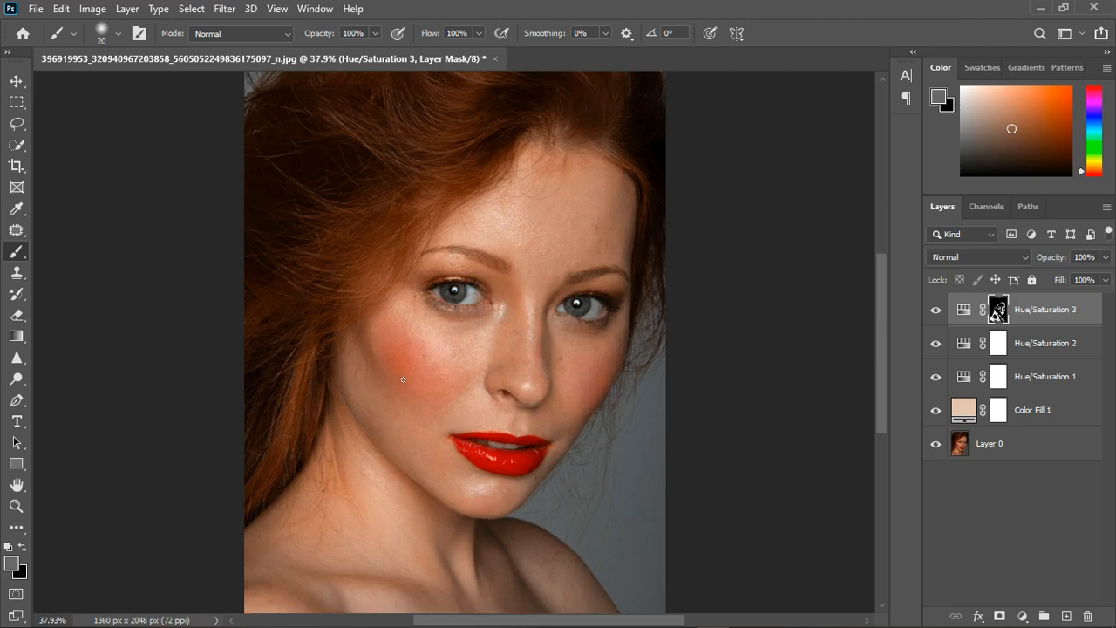
Raise the third Hue/Saturation layer's master saturation to +19 and compare the portrait with and without it.
{"action": "double_click", "coordinate": [970, 316]}
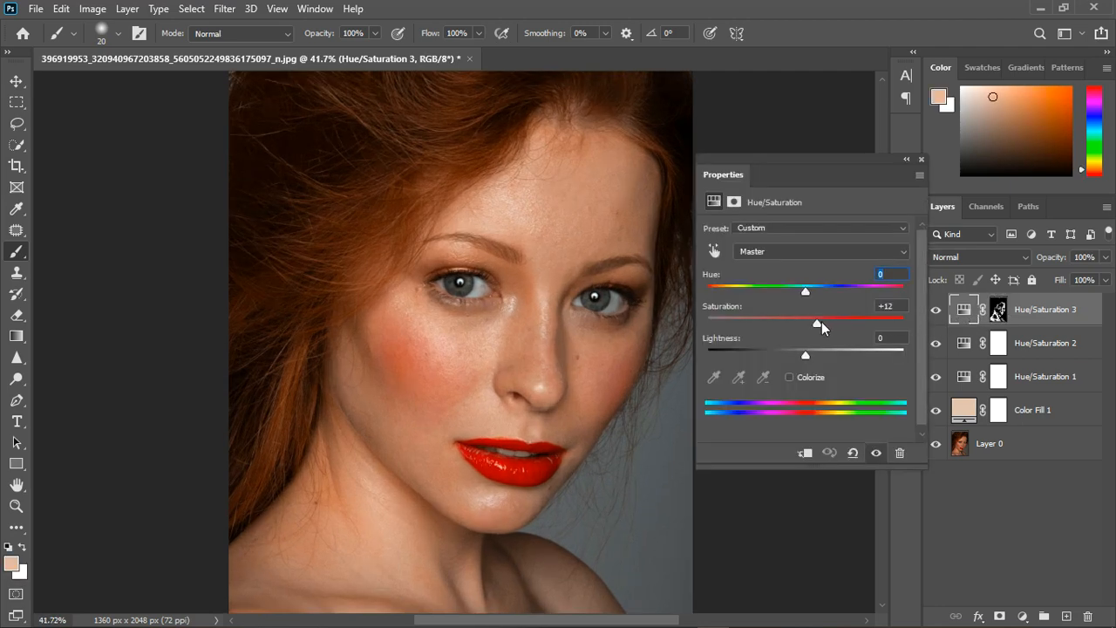
{"action": "left_click_drag", "start_coordinate": [821, 321], "coordinate": [827, 321]}
{"action": "left_click", "coordinate": [876, 453]}
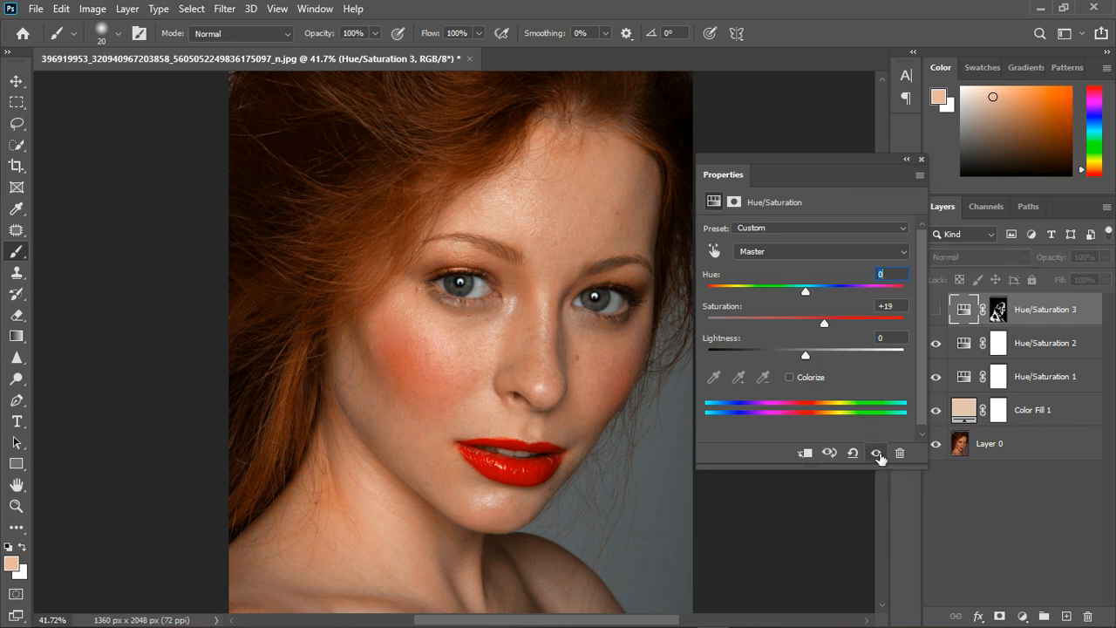
{"action": "left_click", "coordinate": [877, 453]}
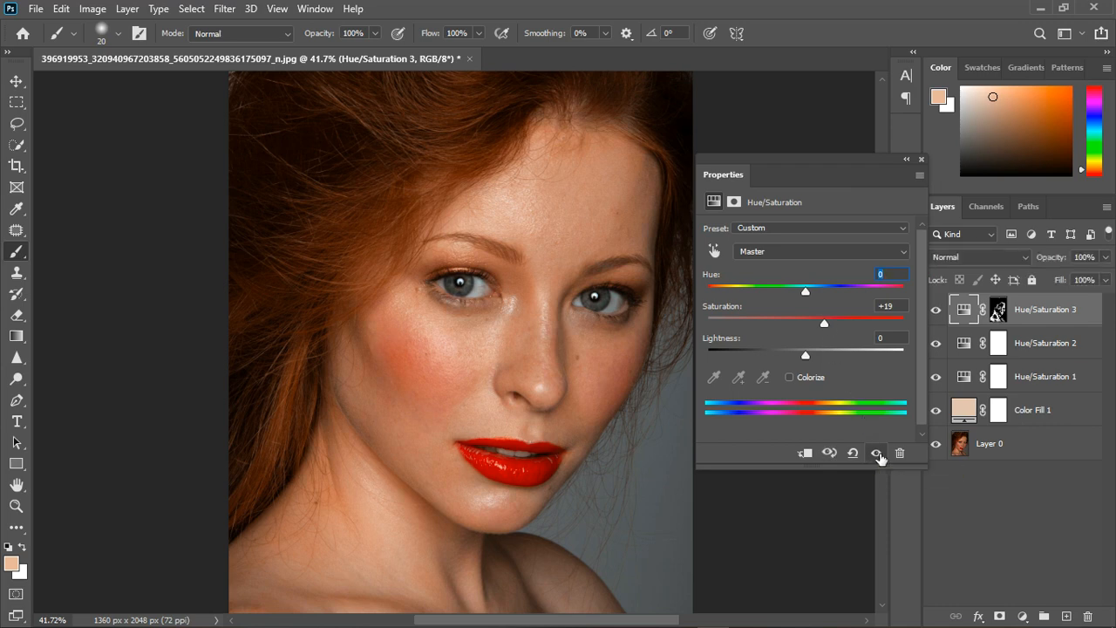
{"action": "left_click", "coordinate": [922, 159]}
{"action": "key", "text": "ctrl+0"}
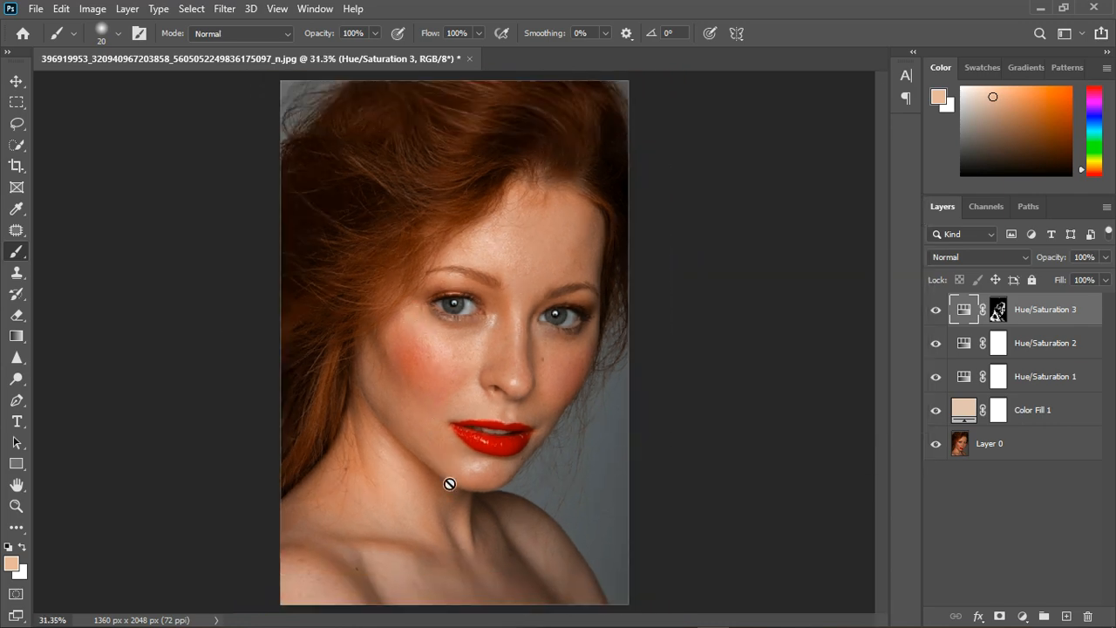
Check the separate effects of the second and third Hue/Saturation layers by toggling each one's visibility, leaving both shown.
{"action": "scroll", "coordinate": [450, 486], "scroll_direction": "up", "scroll_amount": 2}
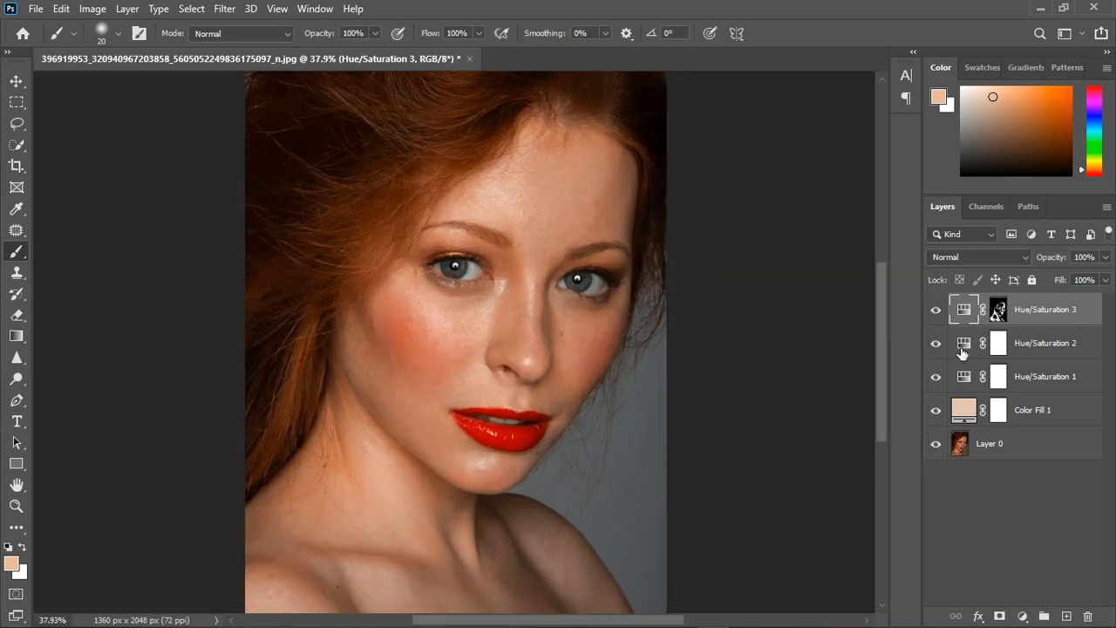
{"action": "left_click", "coordinate": [939, 345]}
{"action": "left_click", "coordinate": [937, 343]}
{"action": "left_click", "coordinate": [939, 312]}
{"action": "left_click", "coordinate": [939, 314]}
Add an Exposure adjustment layer on top of the stack and set its gamma correction to 1.13.
{"action": "left_click", "coordinate": [1022, 615]}
{"action": "left_click", "coordinate": [1018, 425]}
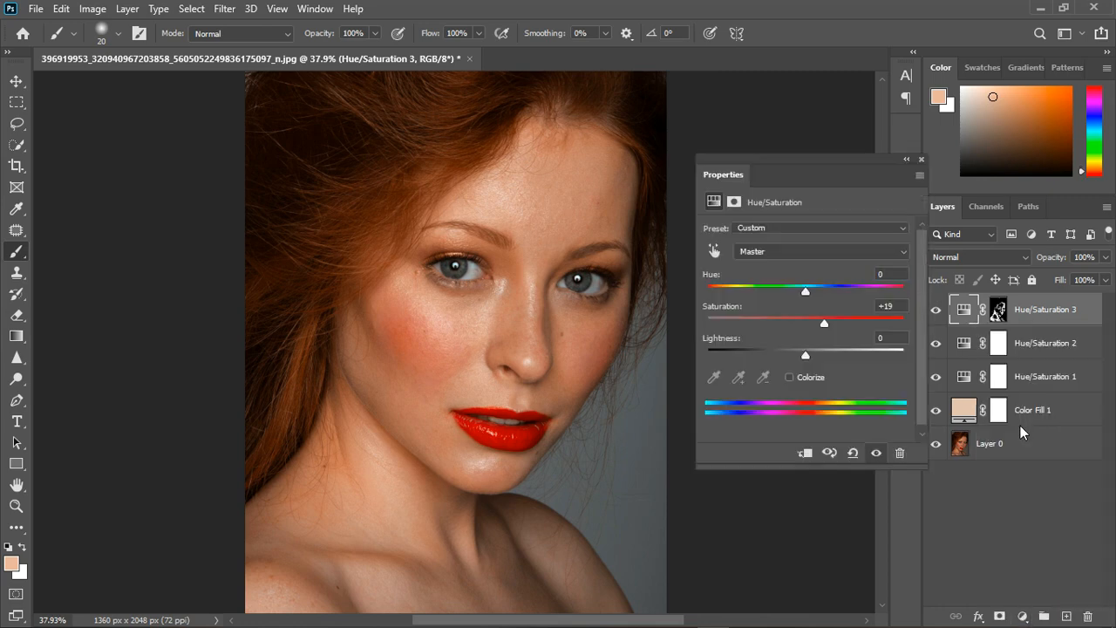
{"action": "key", "text": "ctrl+minus"}
{"action": "key", "text": "ctrl+minus"}
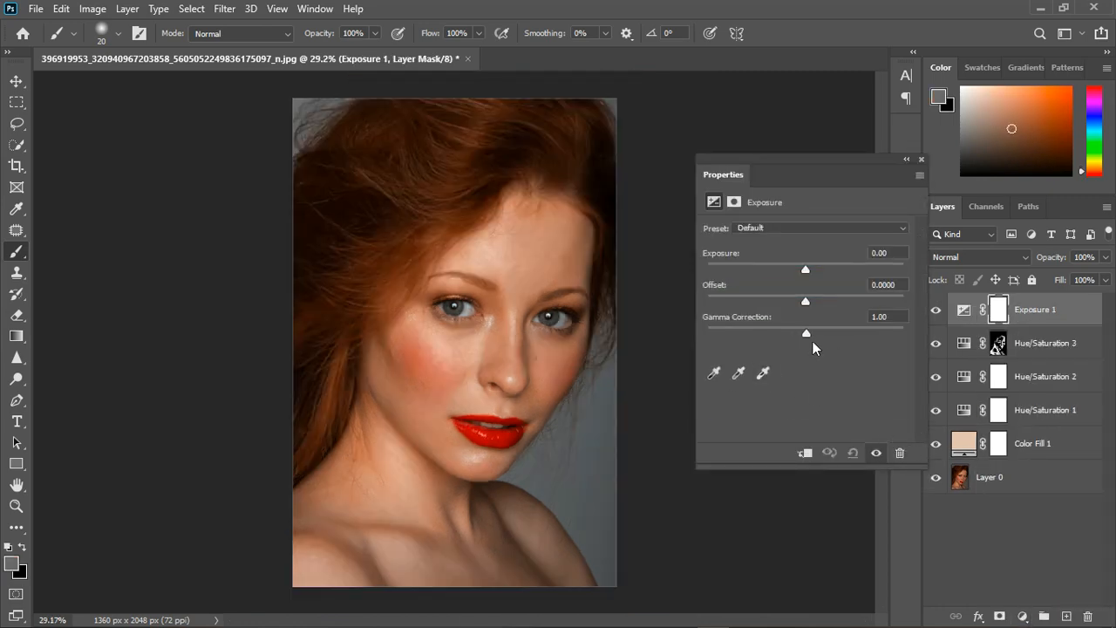
{"action": "left_click_drag", "start_coordinate": [808, 334], "coordinate": [822, 334]}
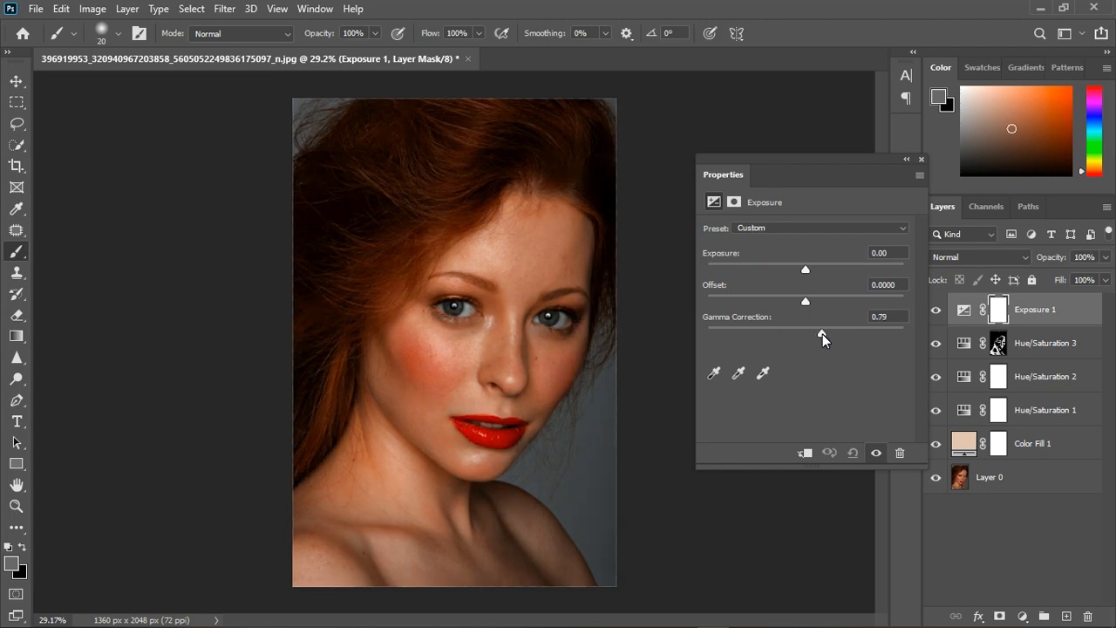
{"action": "left_click_drag", "start_coordinate": [822, 334], "coordinate": [804, 334]}
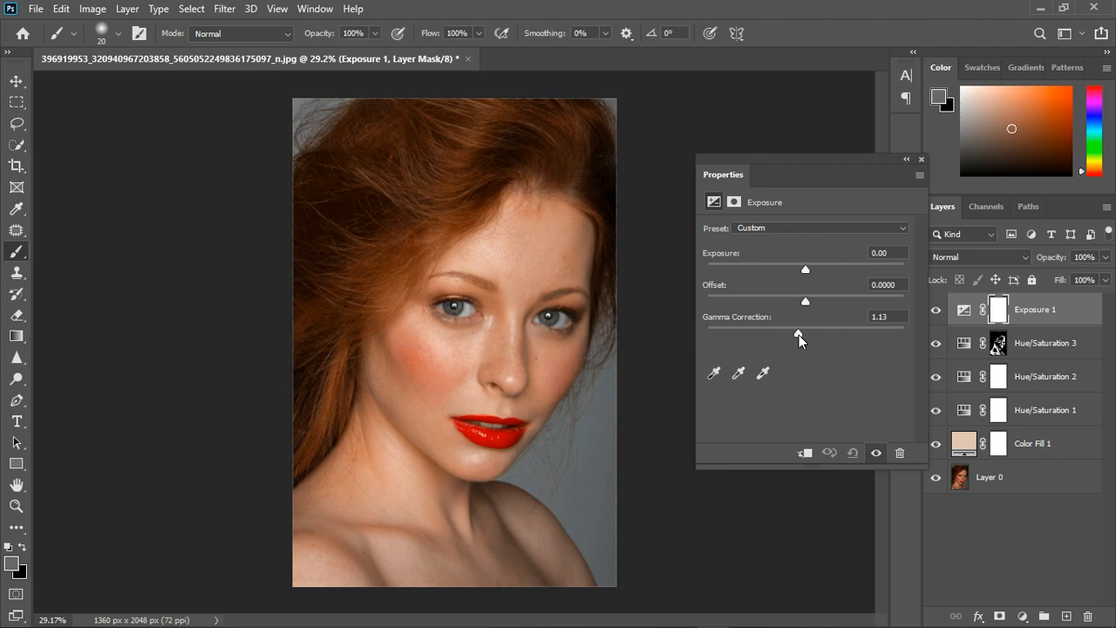
{"action": "left_click", "coordinate": [921, 159]}
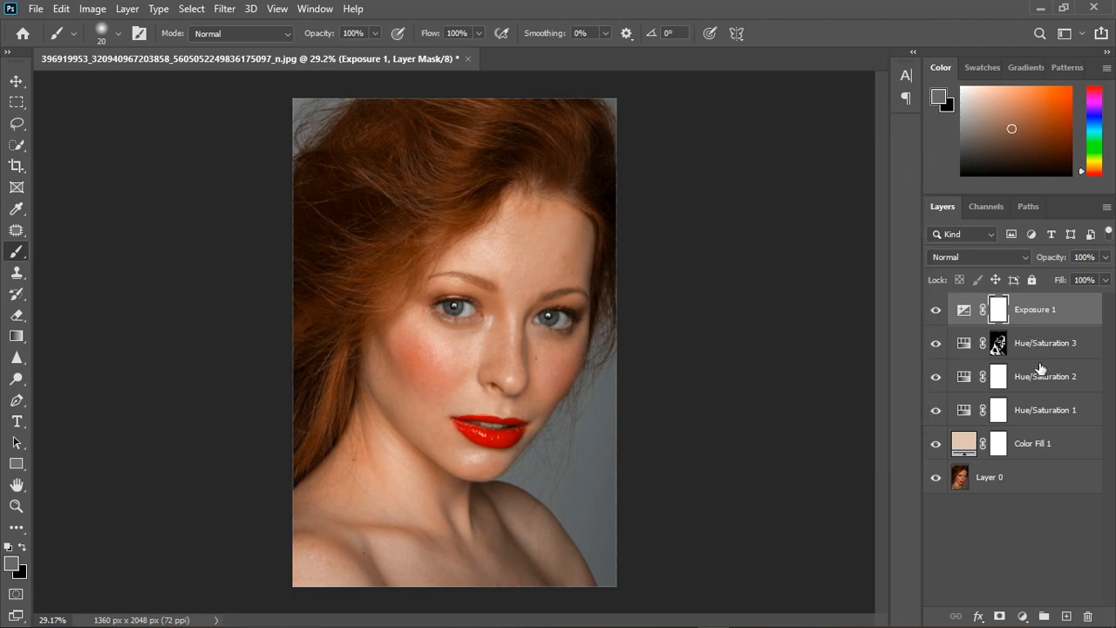
Group the Exposure layer with the three Hue/Saturation layers.
{"action": "left_click", "coordinate": [1048, 407], "text": "shift"}
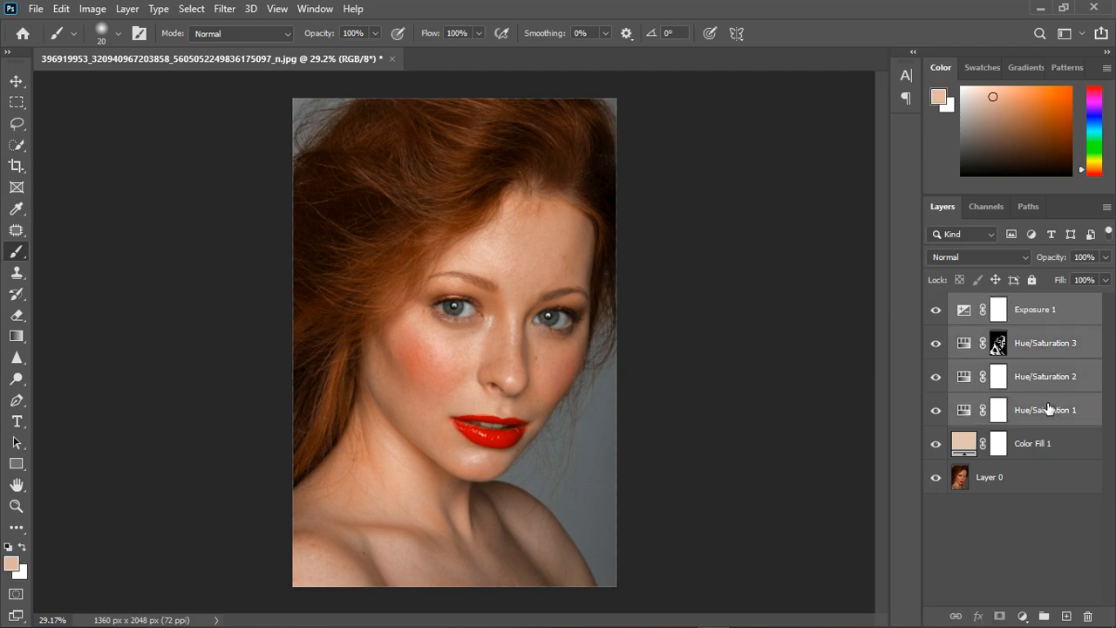
{"action": "left_click", "coordinate": [1043, 615]}
Create a new empty group directly above the Color Fill layer and move the fill layer's mask onto it.
{"action": "left_click", "coordinate": [1046, 342]}
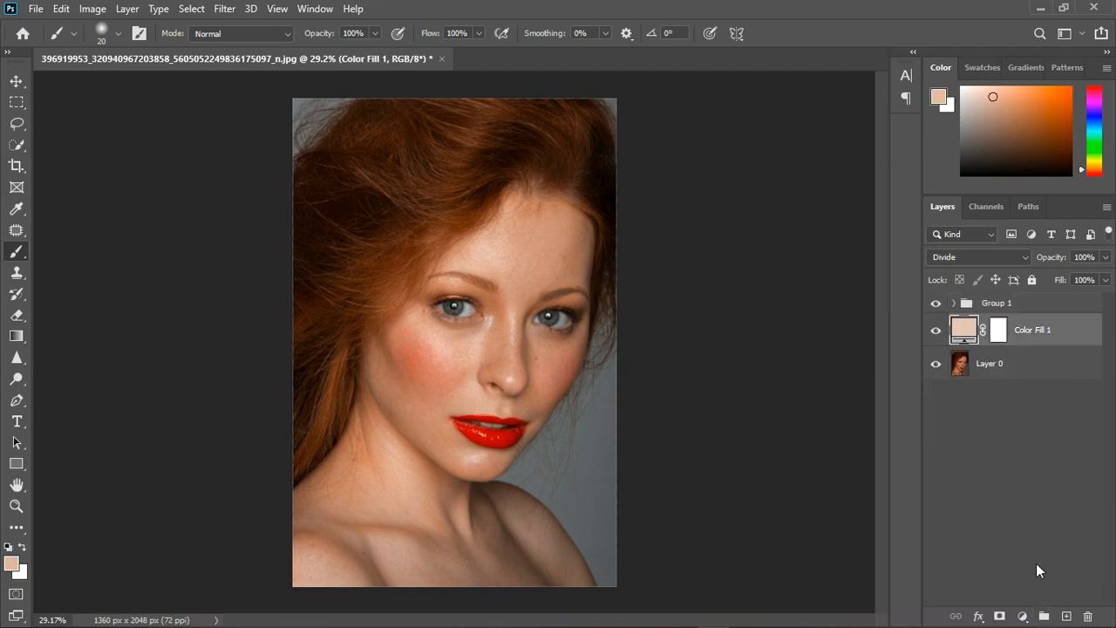
{"action": "left_click", "coordinate": [1046, 616]}
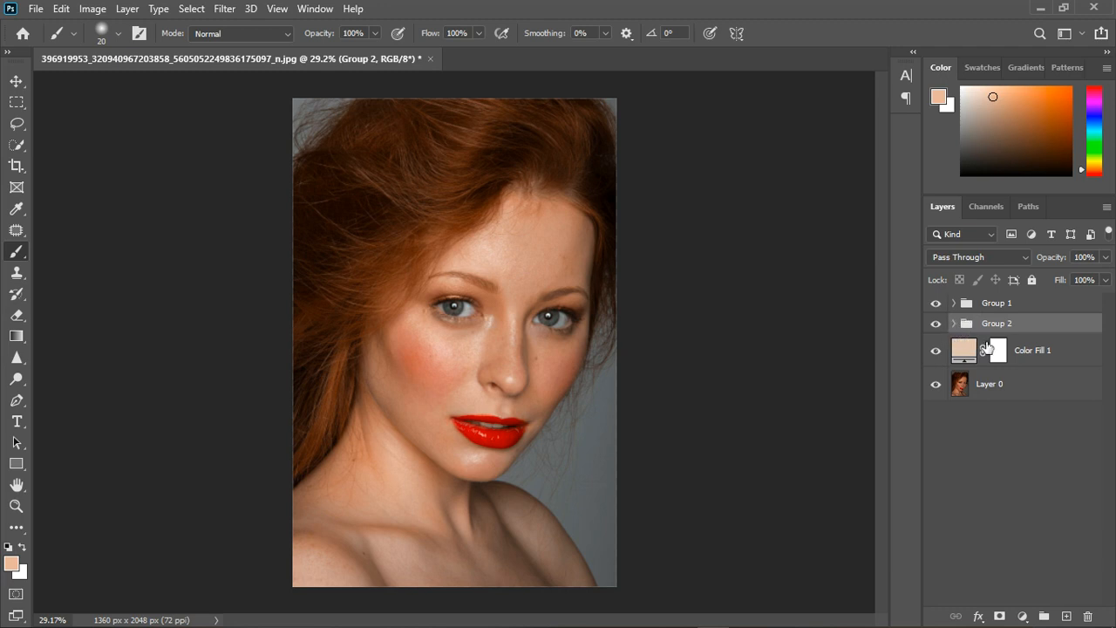
{"action": "left_click_drag", "start_coordinate": [993, 349], "coordinate": [1016, 330]}
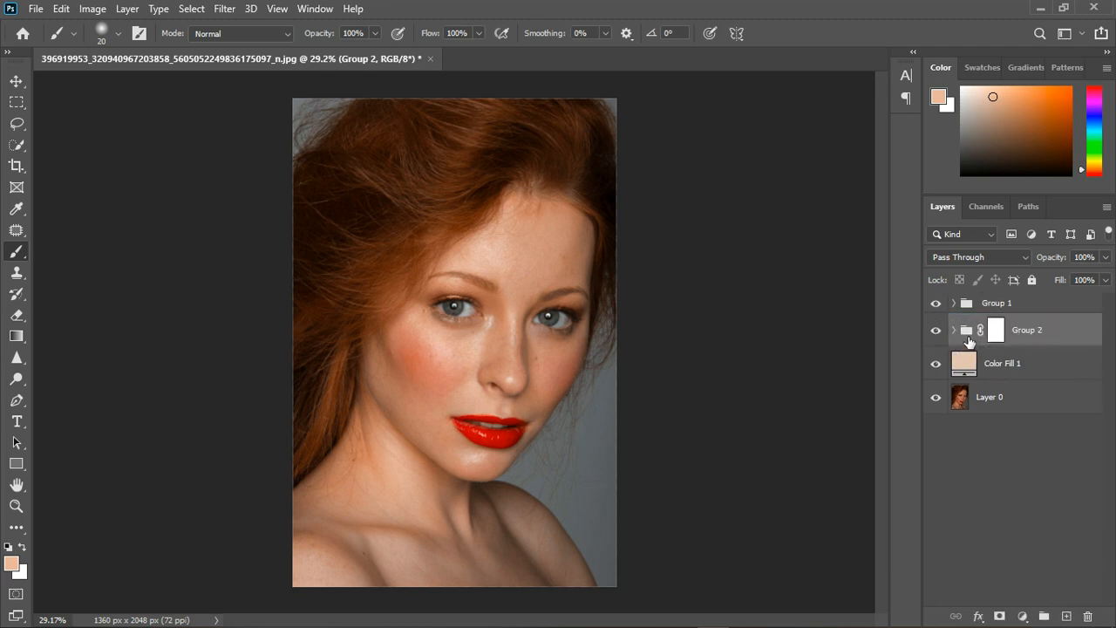
Move the Color Fill layer into the second group and compare the portrait with both groups hidden and shown.
{"action": "left_click", "coordinate": [942, 332]}
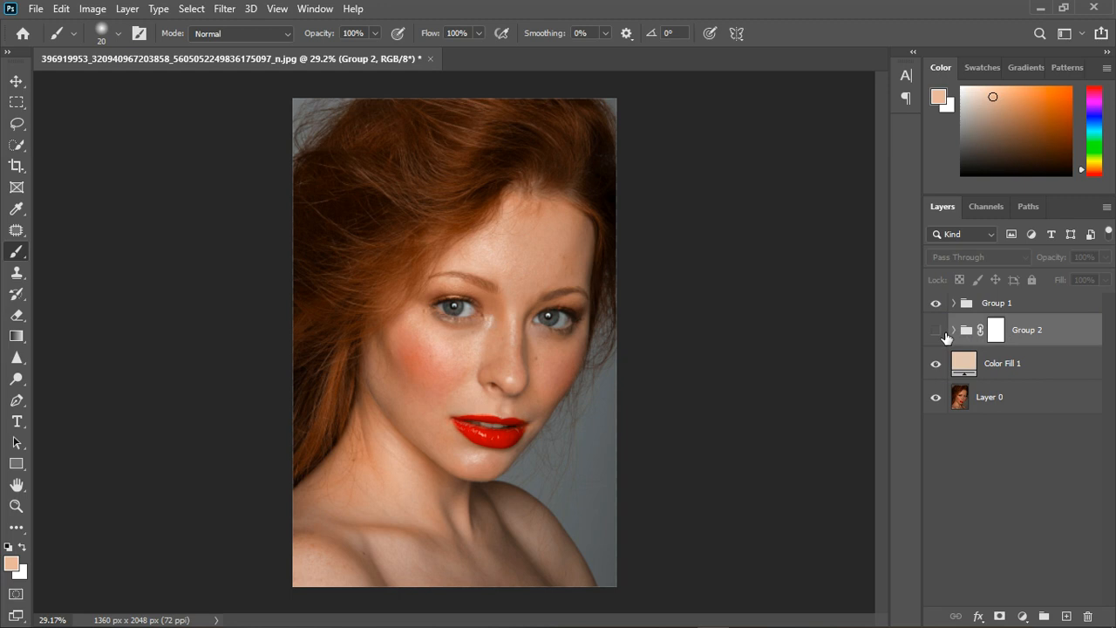
{"action": "left_click", "coordinate": [936, 304]}
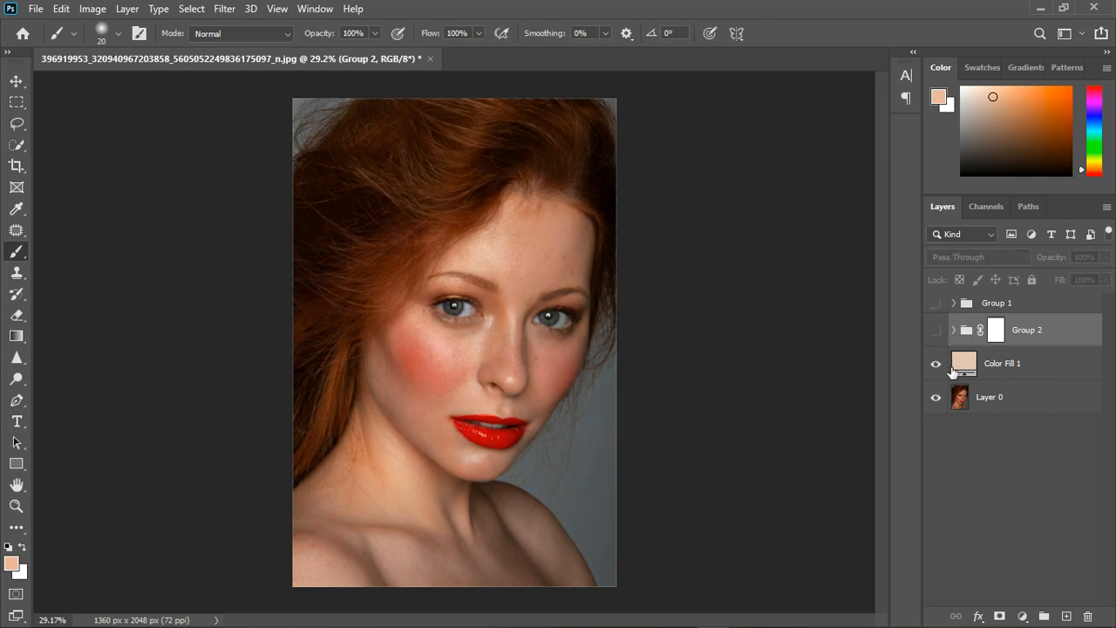
{"action": "left_click_drag", "start_coordinate": [1009, 370], "coordinate": [968, 349]}
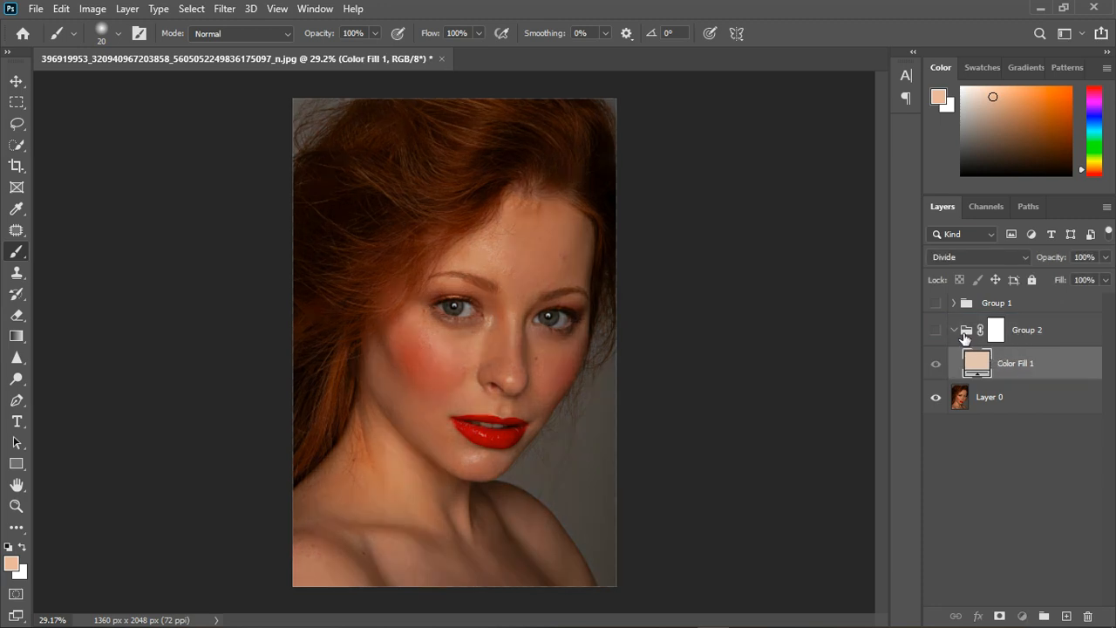
{"action": "left_click", "coordinate": [954, 330]}
{"action": "left_click", "coordinate": [936, 330]}
{"action": "left_click", "coordinate": [937, 303]}
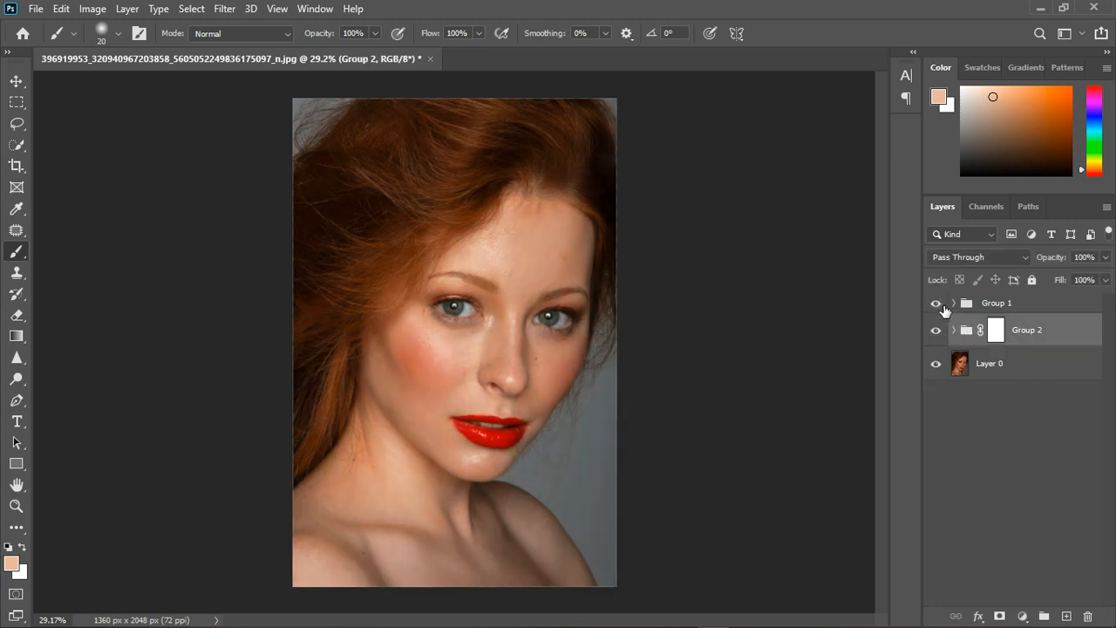
{"action": "scroll", "coordinate": [439, 308], "scroll_direction": "down", "scroll_amount": 1}
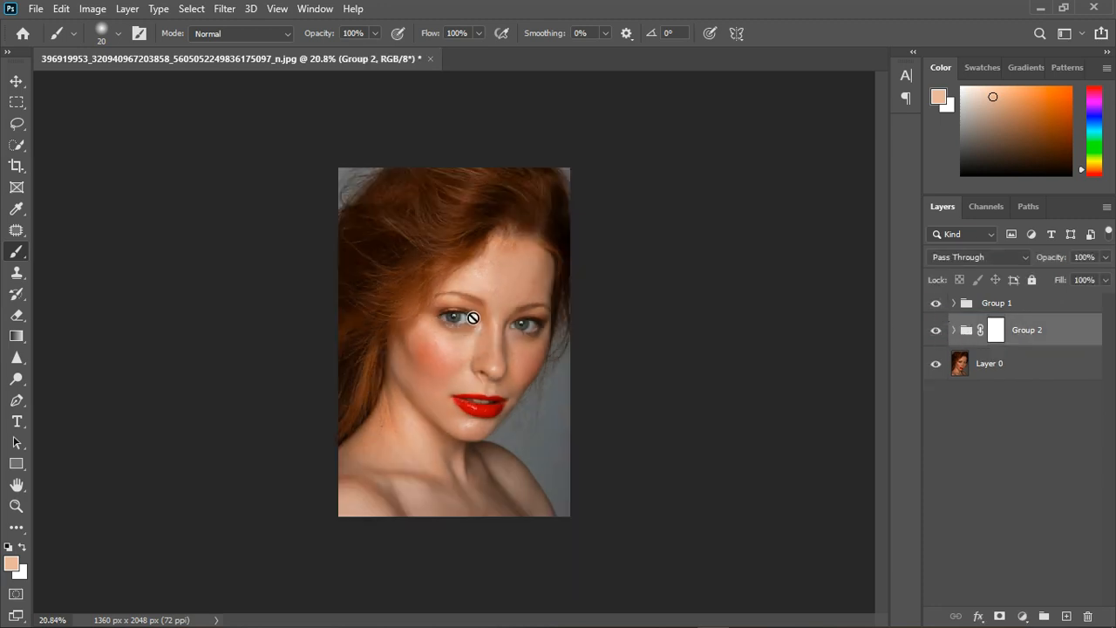
Add a Solid Color fill layer above Group 1, accepting the current peach color #e0b99e.
{"action": "scroll", "coordinate": [445, 314], "scroll_direction": "up", "scroll_amount": 3}
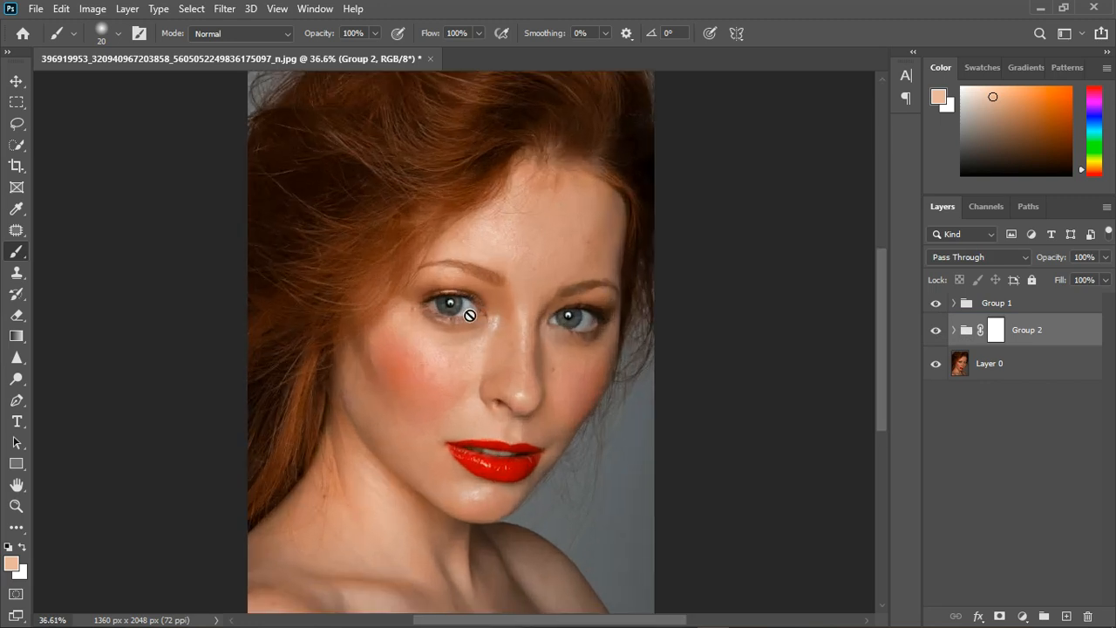
{"action": "left_click", "coordinate": [1031, 309]}
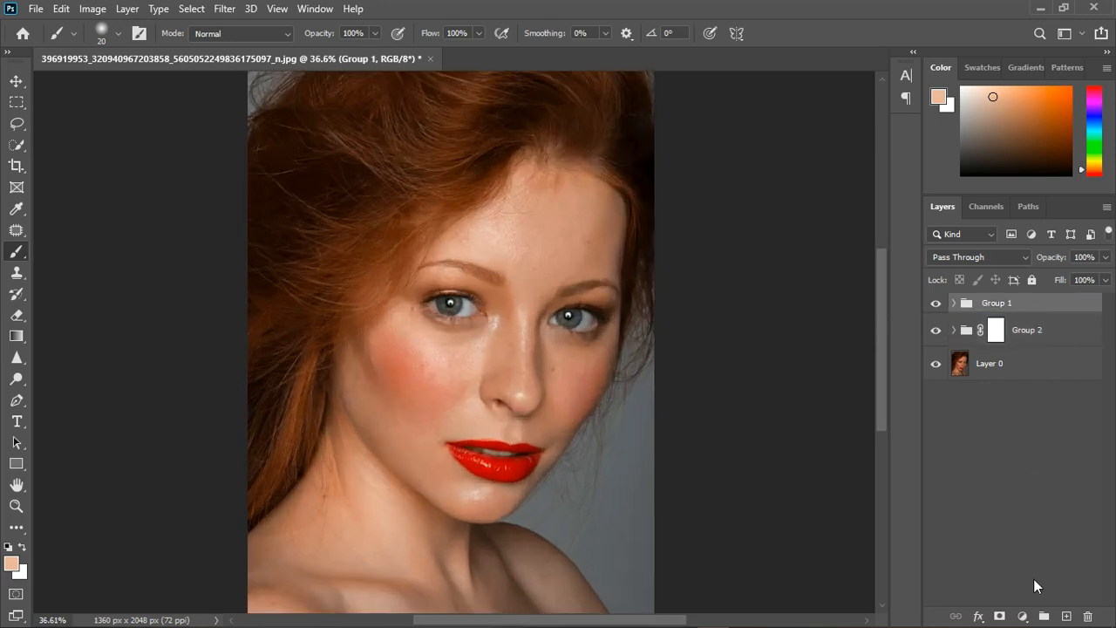
{"action": "left_click", "coordinate": [1021, 616]}
{"action": "left_click", "coordinate": [1028, 334]}
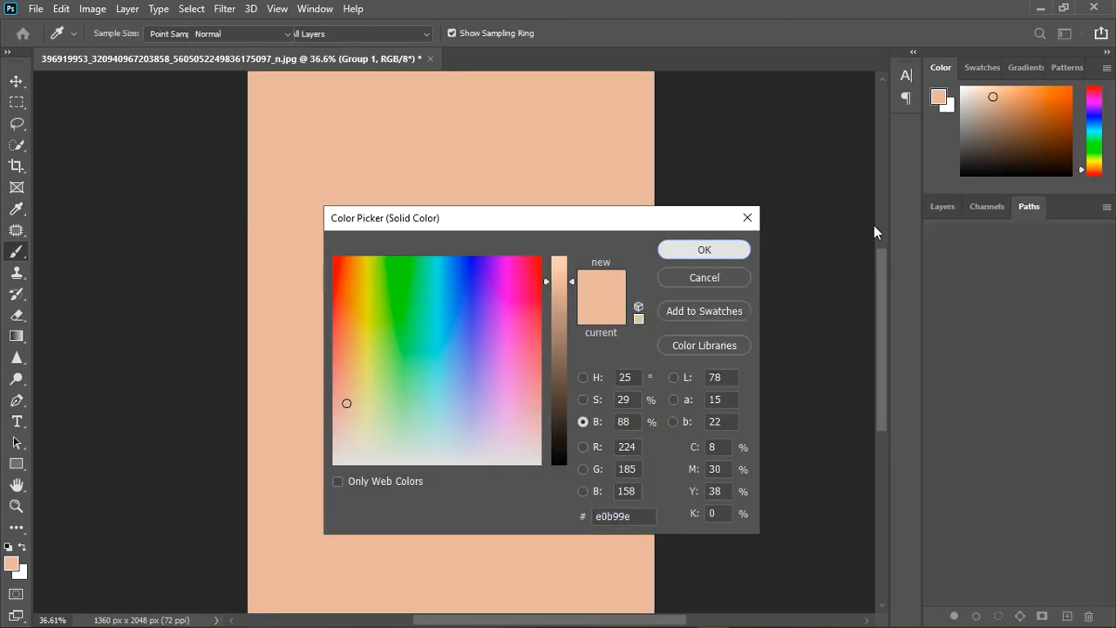
{"action": "key", "text": "Return"}
{"action": "left_click", "coordinate": [943, 207]}
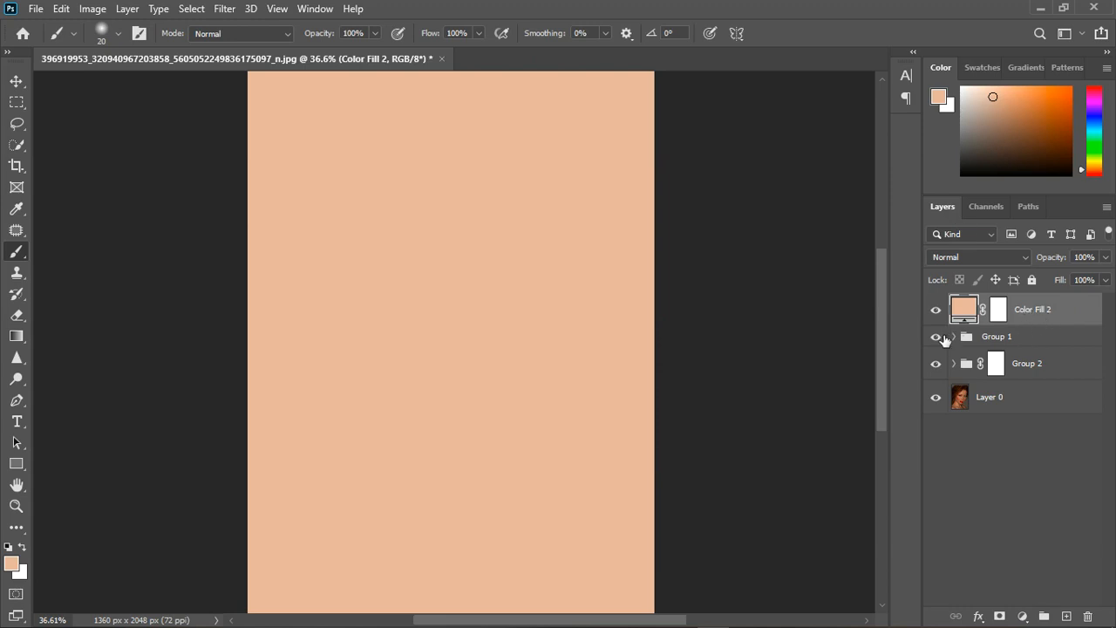
Hide the new fill layer and set its color to #a4abac by sampling the white of the eye.
{"action": "left_click", "coordinate": [937, 309]}
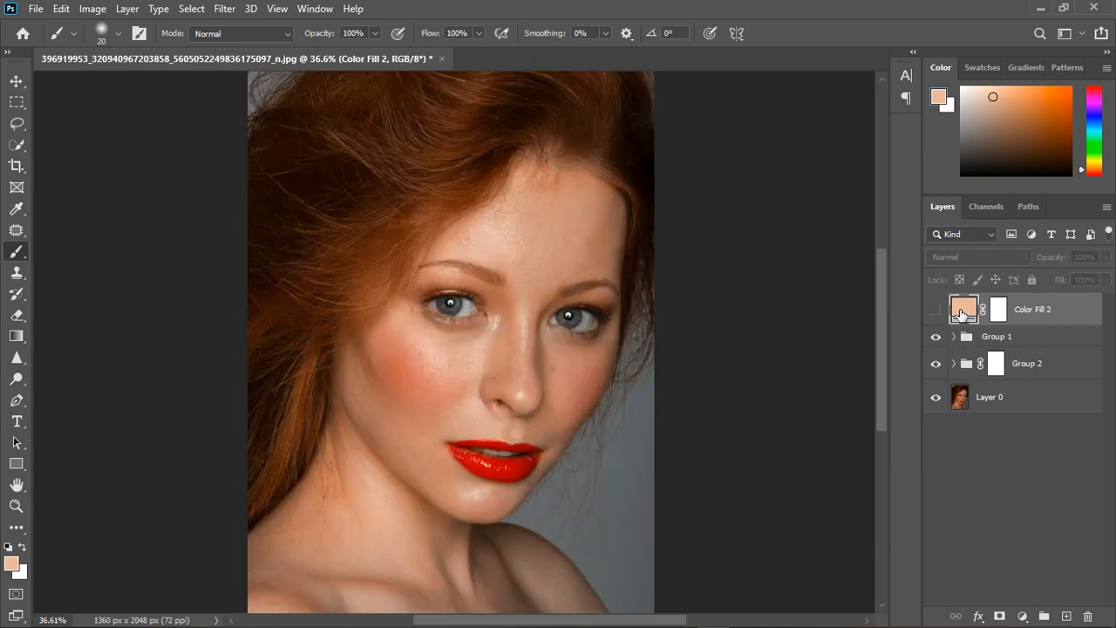
{"action": "double_click", "coordinate": [964, 310]}
{"action": "left_click_drag", "start_coordinate": [630, 223], "coordinate": [951, 200]}
{"action": "left_click", "coordinate": [470, 314]}
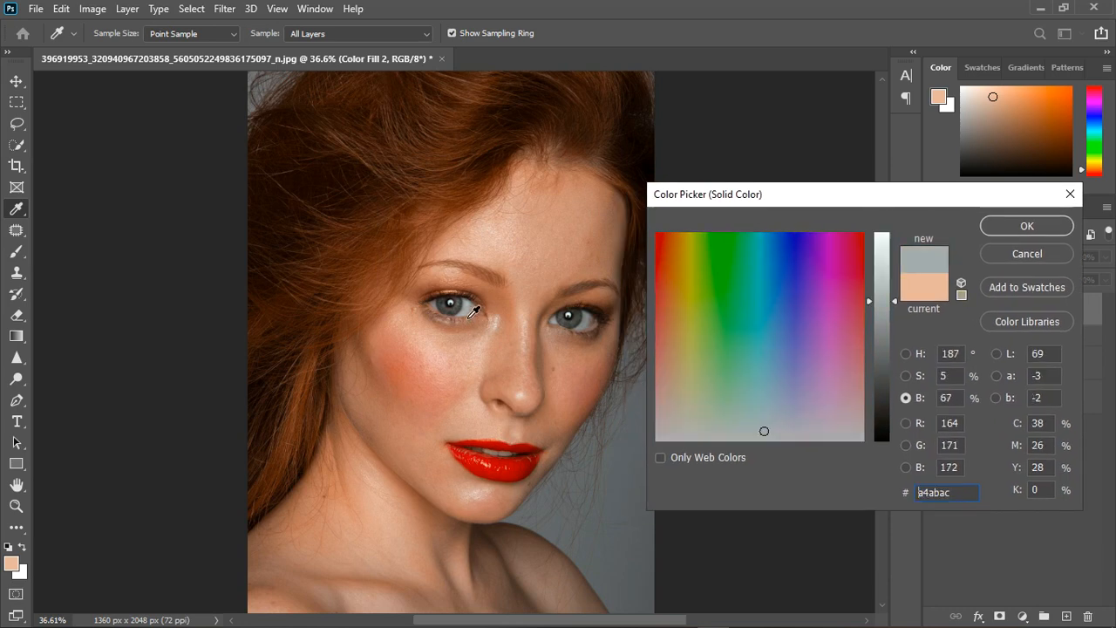
{"action": "left_click", "coordinate": [1026, 226]}
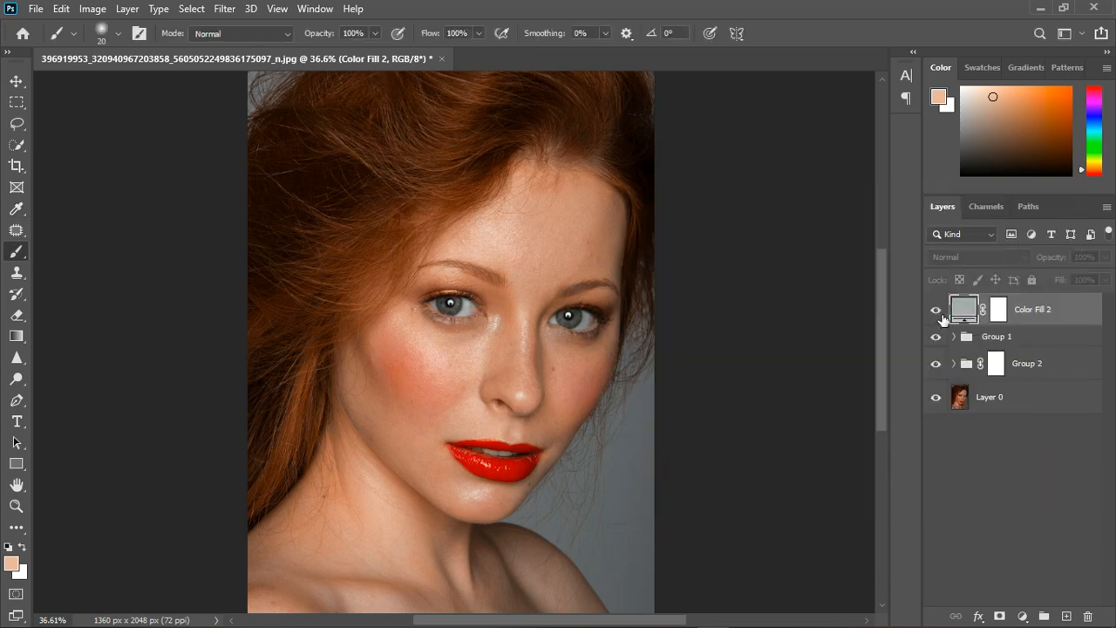
Show the gray fill layer again and invert its mask to black.
{"action": "left_click", "coordinate": [936, 310]}
{"action": "left_click", "coordinate": [999, 310]}
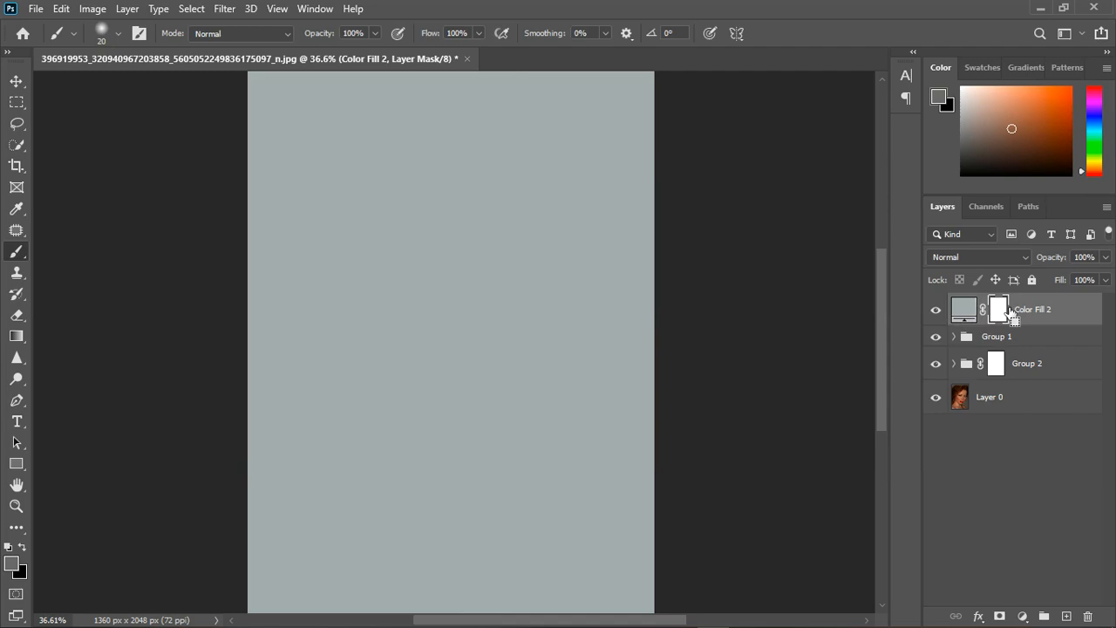
{"action": "key", "text": "ctrl+i"}
Paint white over both eyes on the fill layer's mask using the Brush at 45 px.
{"action": "right_click", "coordinate": [16, 251]}
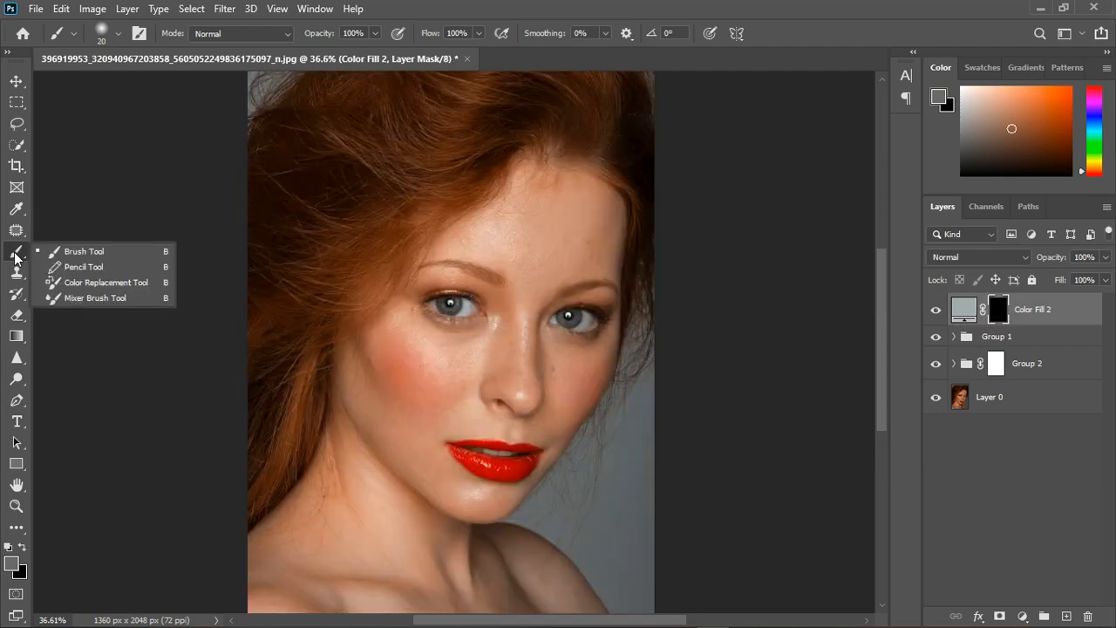
{"action": "left_click", "coordinate": [64, 255]}
{"action": "scroll", "coordinate": [538, 317], "scroll_direction": "up", "scroll_amount": 2}
{"action": "scroll", "coordinate": [471, 313], "scroll_direction": "up", "scroll_amount": 3}
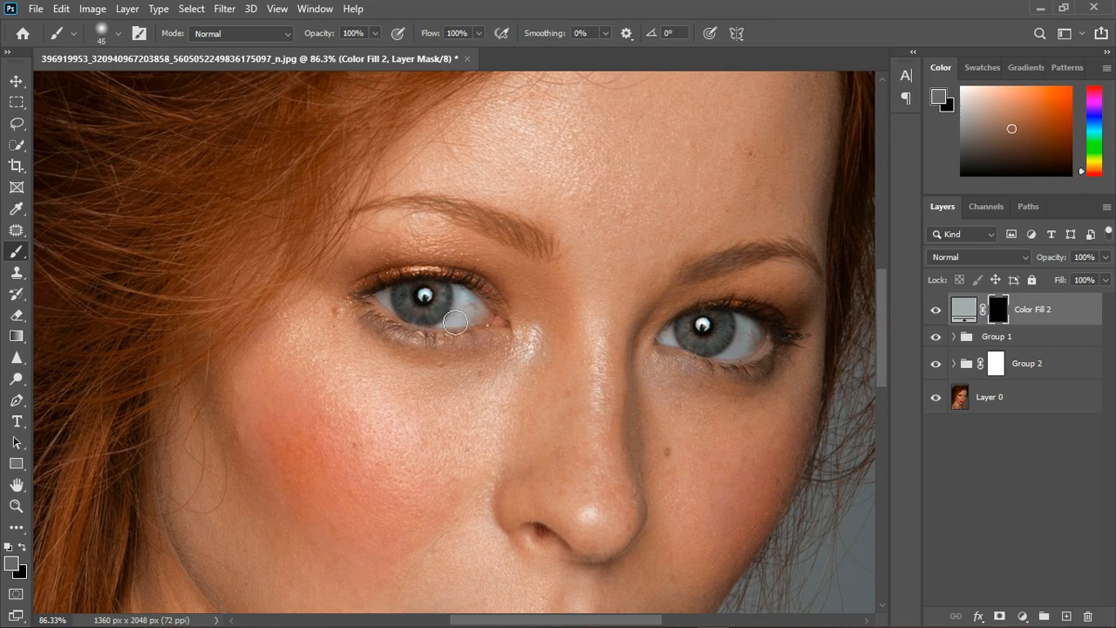
{"action": "left_click", "coordinate": [8, 547]}
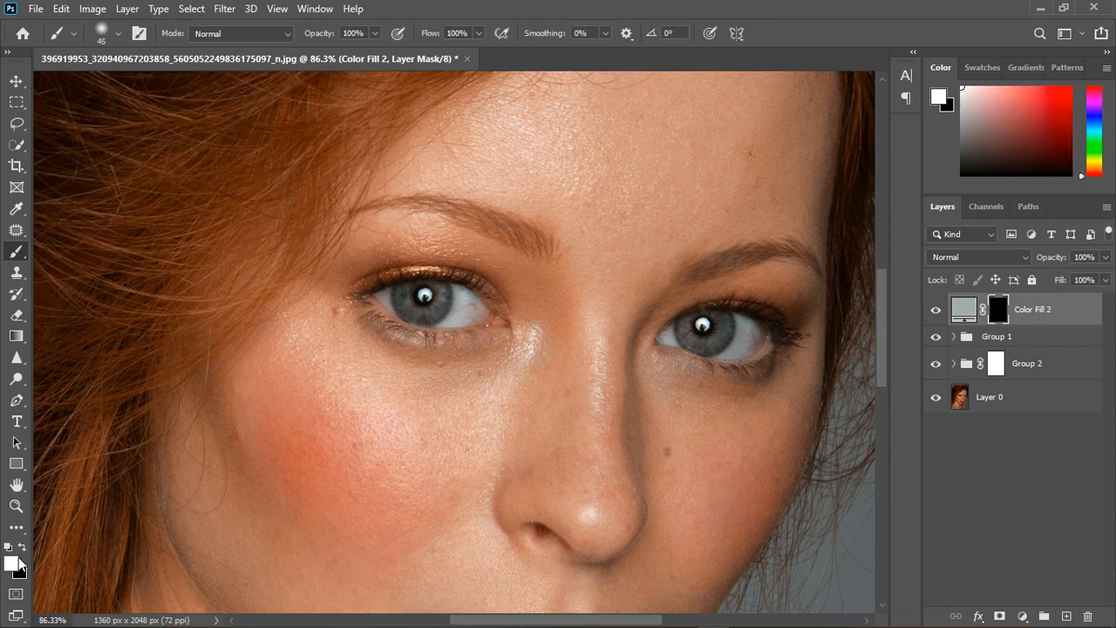
{"action": "left_click", "coordinate": [13, 562]}
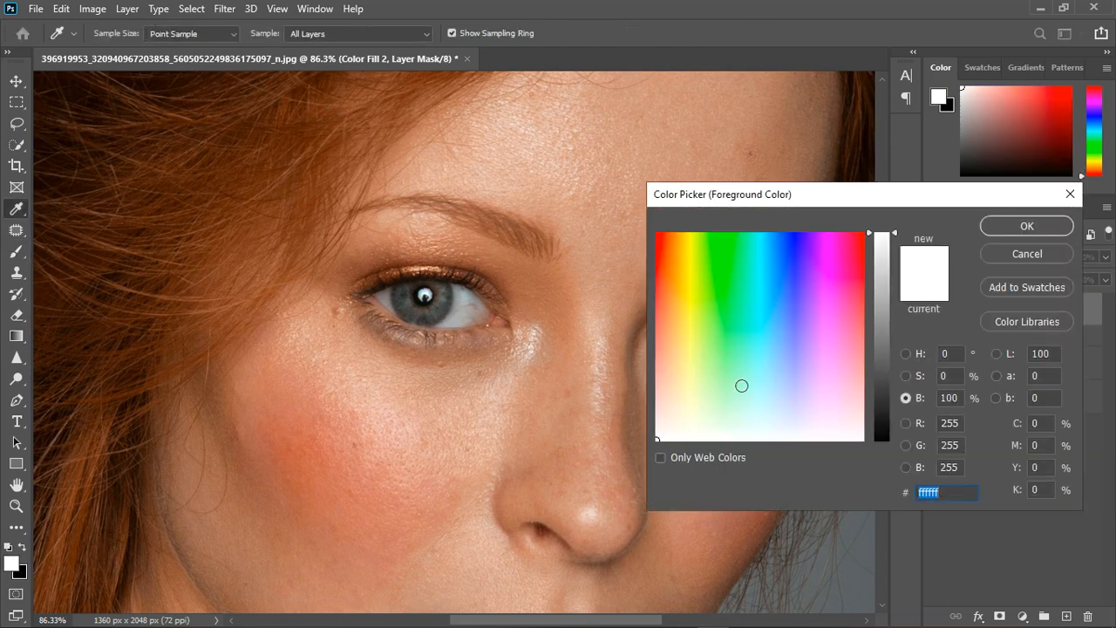
{"action": "left_click", "coordinate": [1021, 229]}
{"action": "mouse_move", "coordinate": [440, 309]}
{"action": "left_mouse_down"}
{"action": "mouse_move", "coordinate": [400, 310]}
{"action": "mouse_move", "coordinate": [464, 311]}
{"action": "mouse_move", "coordinate": [483, 324]}
{"action": "mouse_move", "coordinate": [438, 324]}
{"action": "mouse_move", "coordinate": [478, 312]}
{"action": "mouse_move", "coordinate": [435, 323]}
{"action": "left_mouse_up"}
{"action": "mouse_move", "coordinate": [690, 348]}
{"action": "left_mouse_down"}
{"action": "mouse_move", "coordinate": [744, 337]}
{"action": "mouse_move", "coordinate": [772, 348]}
{"action": "mouse_move", "coordinate": [705, 359]}
{"action": "mouse_move", "coordinate": [735, 362]}
{"action": "mouse_move", "coordinate": [748, 356]}
{"action": "mouse_move", "coordinate": [697, 351]}
{"action": "mouse_move", "coordinate": [753, 337]}
{"action": "mouse_move", "coordinate": [724, 341]}
{"action": "mouse_move", "coordinate": [766, 349]}
{"action": "mouse_move", "coordinate": [732, 350]}
{"action": "left_mouse_up"}
Reduce the brush to 9 px and paint white over the teeth on the fill layer's mask.
{"action": "scroll", "coordinate": [476, 311], "scroll_direction": "down", "scroll_amount": 9}
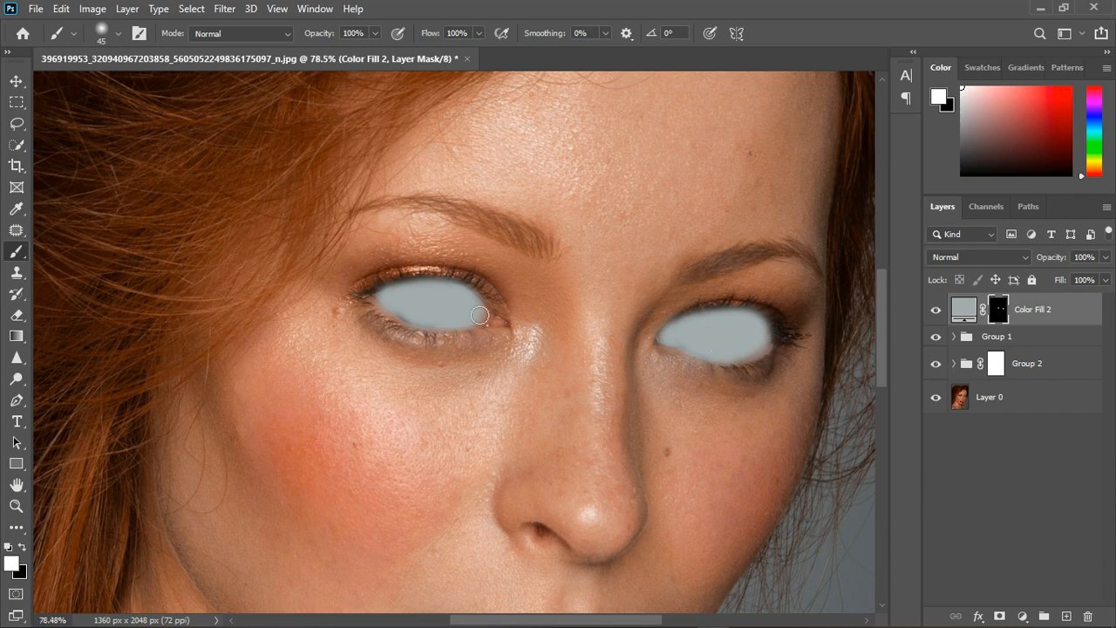
{"action": "scroll", "coordinate": [517, 462], "scroll_direction": "up", "scroll_amount": 15}
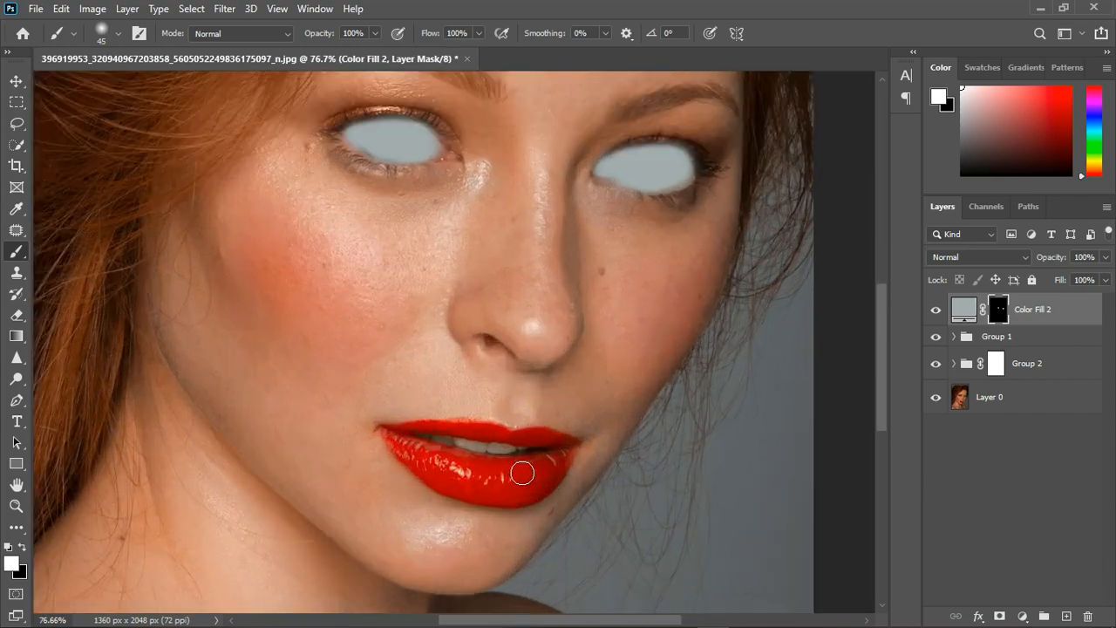
{"action": "key", "text": "bracketleft"}
{"action": "key", "text": "bracketleft"}
{"action": "key", "text": "bracketleft"}
{"action": "key", "text": "bracketleft"}
{"action": "key", "text": "bracketleft"}
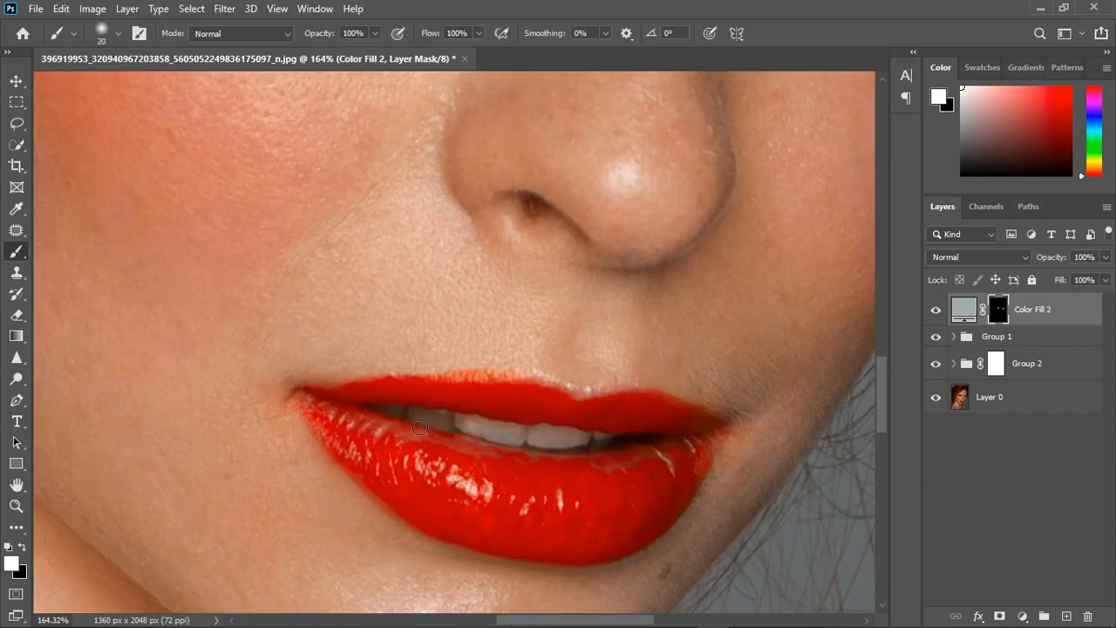
{"action": "mouse_move", "coordinate": [410, 416]}
{"action": "left_mouse_down"}
{"action": "mouse_move", "coordinate": [611, 447]}
{"action": "mouse_move", "coordinate": [530, 448]}
{"action": "mouse_move", "coordinate": [387, 409]}
{"action": "mouse_move", "coordinate": [436, 424]}
{"action": "left_mouse_up"}
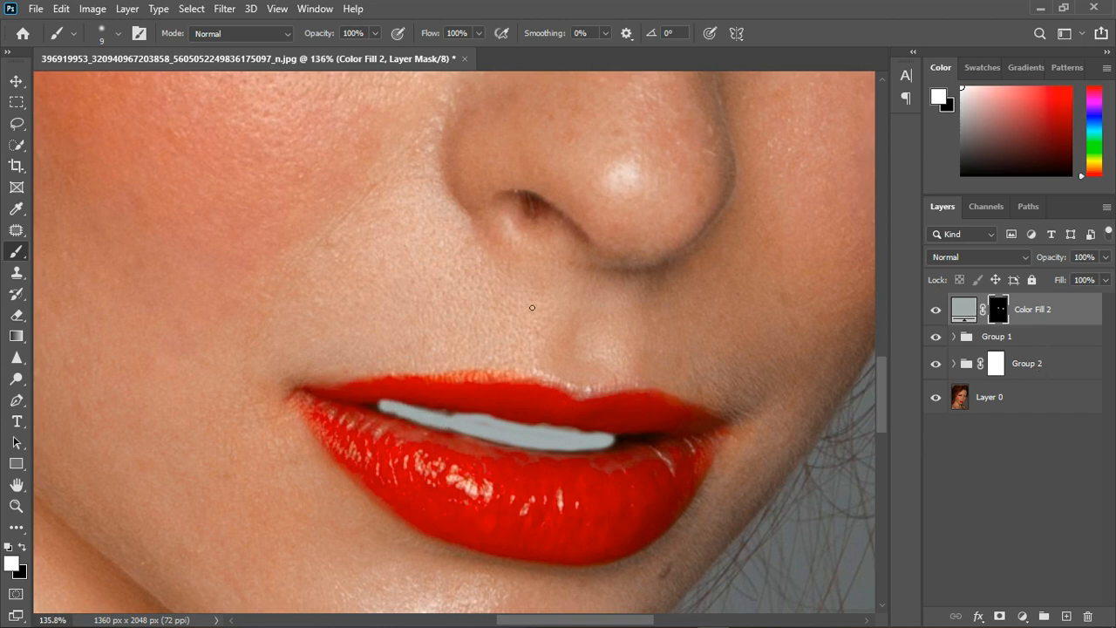
Set the masked fill layer's blend mode to Divide and deselect the layer.
{"action": "scroll", "coordinate": [558, 340], "scroll_direction": "down", "scroll_amount": 5}
{"action": "scroll", "coordinate": [566, 341], "scroll_direction": "down", "scroll_amount": 2}
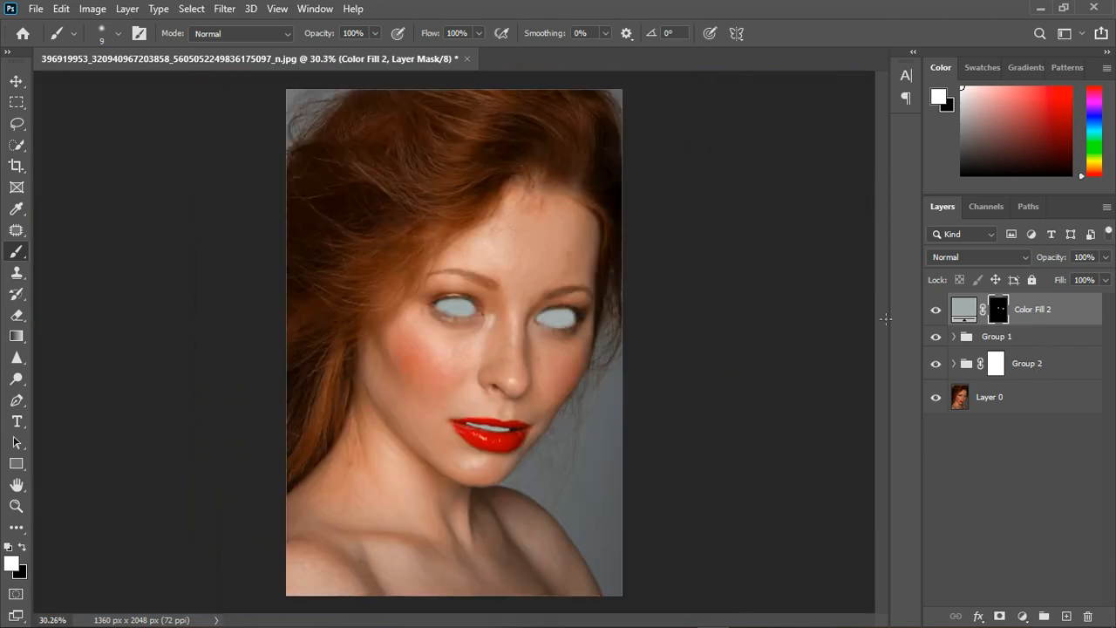
{"action": "left_click", "coordinate": [966, 257]}
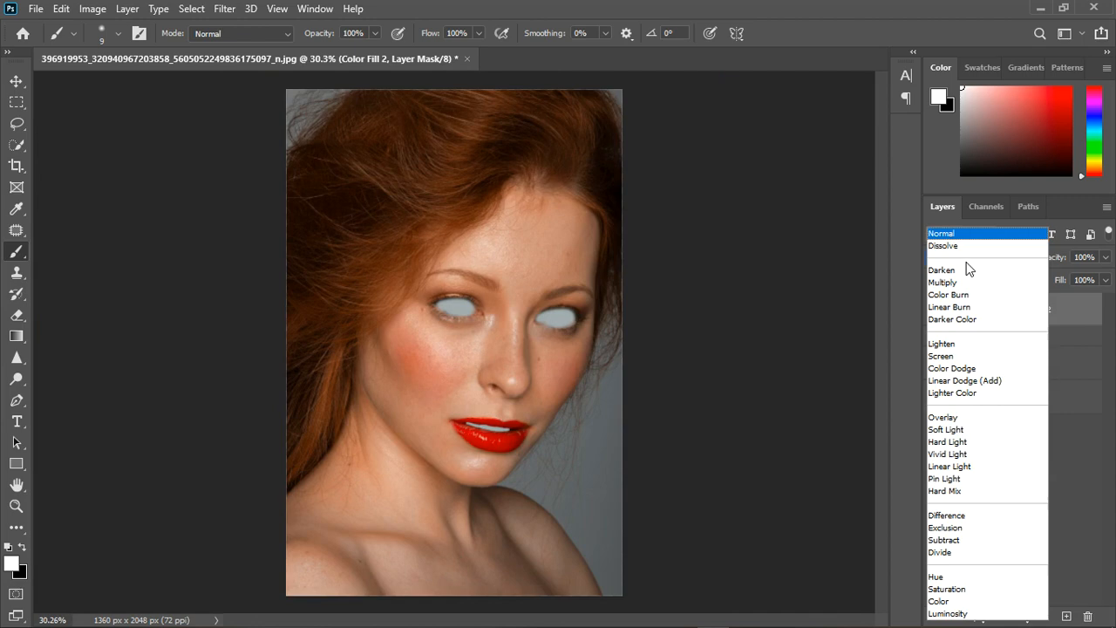
{"action": "left_click", "coordinate": [972, 562]}
{"action": "left_click", "coordinate": [16, 80]}
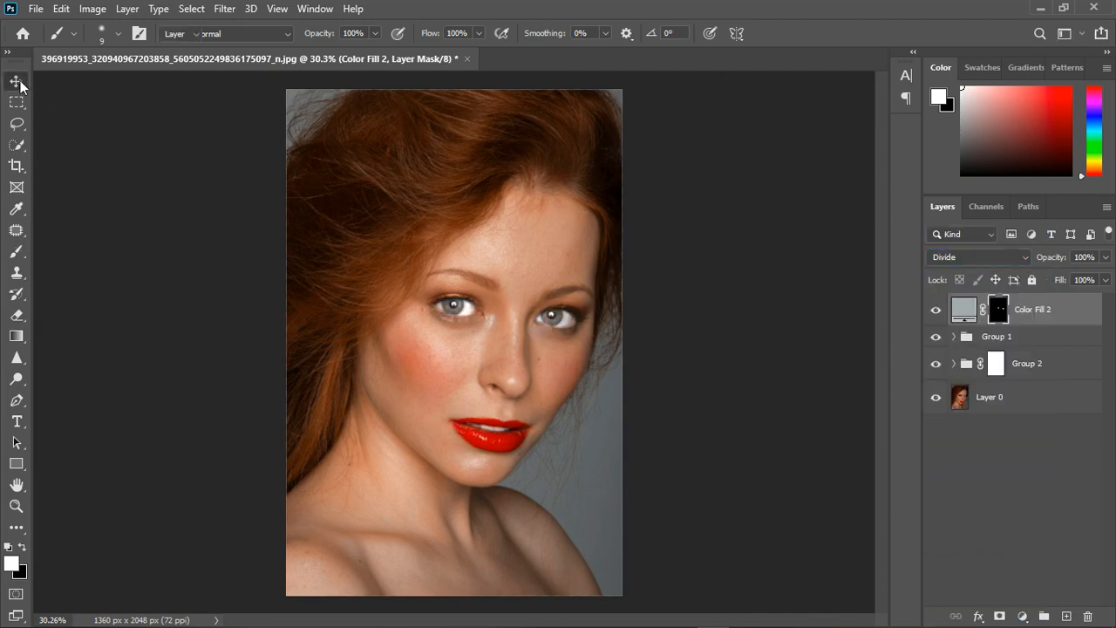
{"action": "scroll", "coordinate": [451, 319], "scroll_direction": "down", "scroll_amount": 4}
{"action": "left_click", "coordinate": [583, 397]}
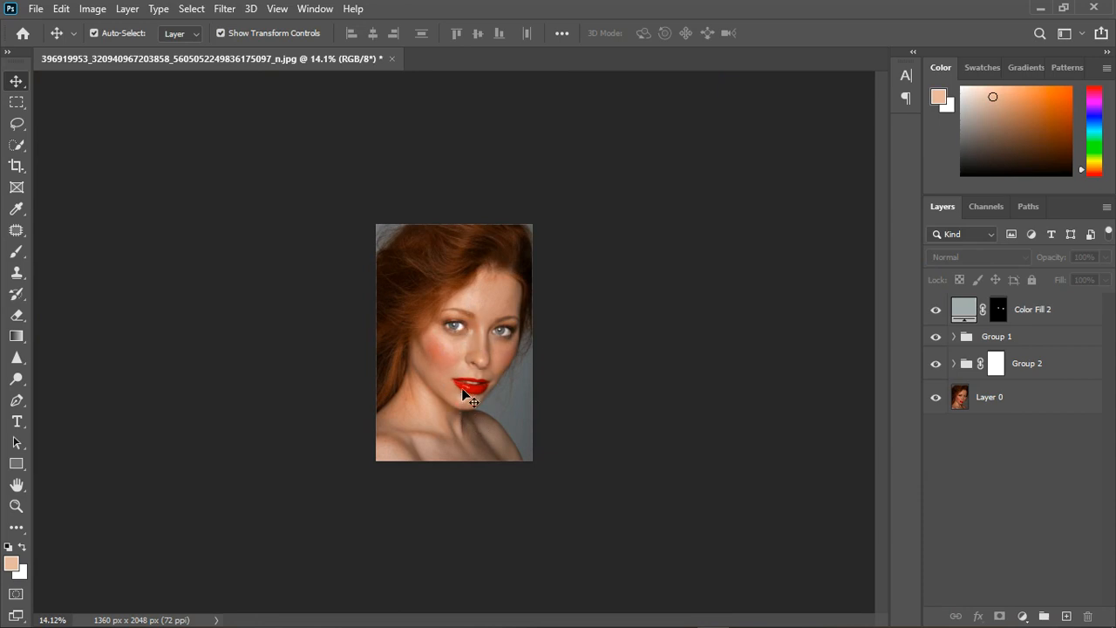
Lighten the Divide fill color to #d3dcdd and compare the eyes and teeth with the layer hidden and shown.
{"action": "double_click", "coordinate": [963, 313]}
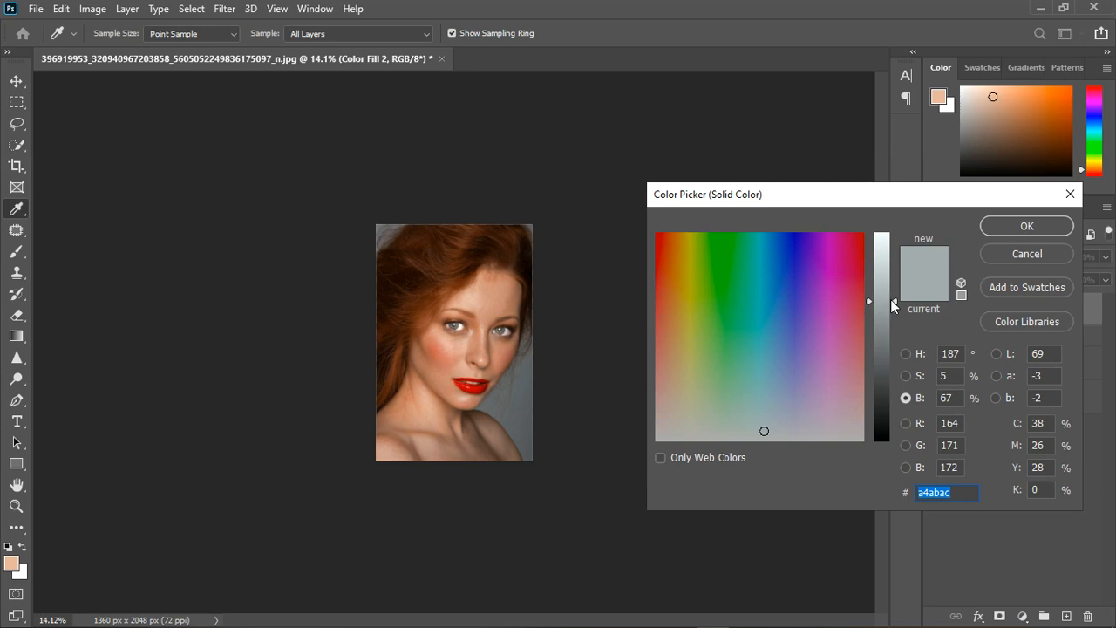
{"action": "left_click_drag", "start_coordinate": [896, 300], "coordinate": [883, 260]}
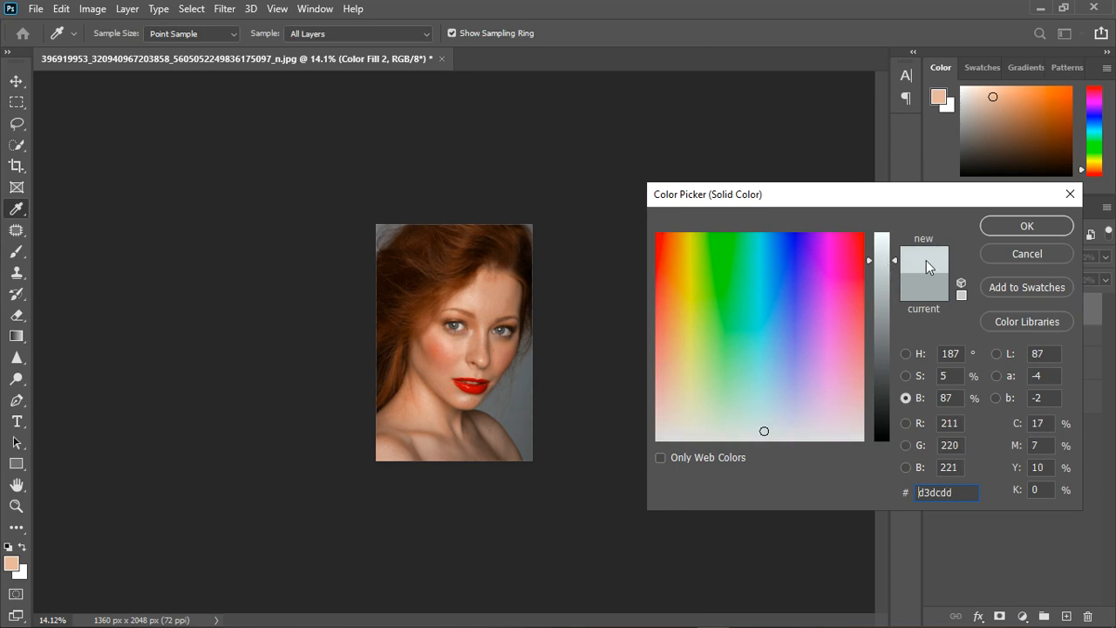
{"action": "left_click", "coordinate": [1011, 225]}
{"action": "key", "text": "v"}
{"action": "left_click", "coordinate": [937, 310]}
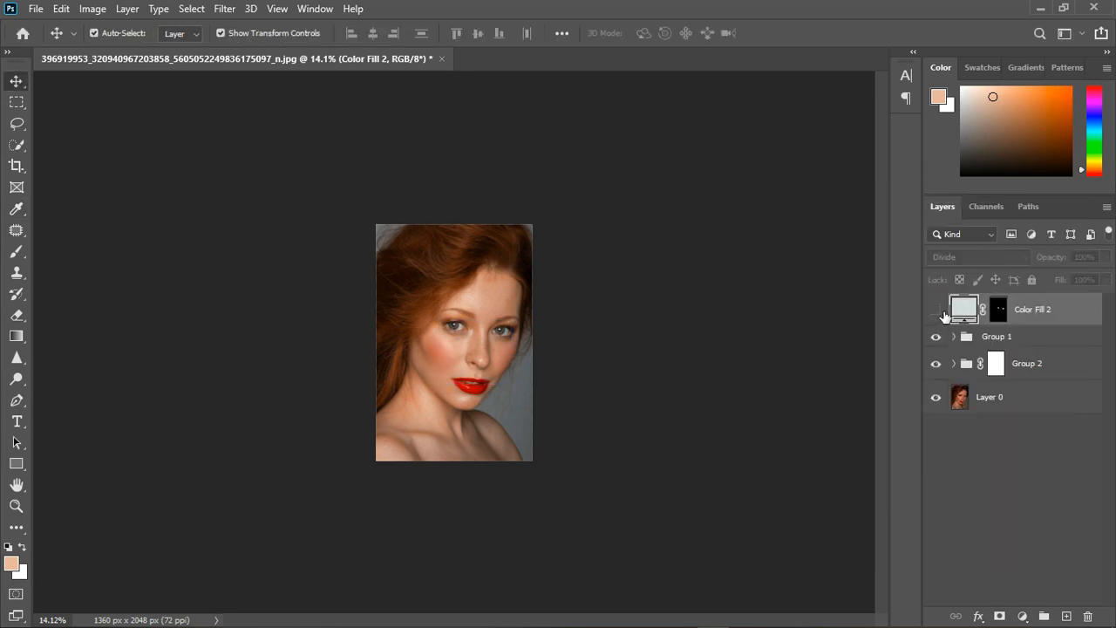
{"action": "left_click", "coordinate": [937, 310]}
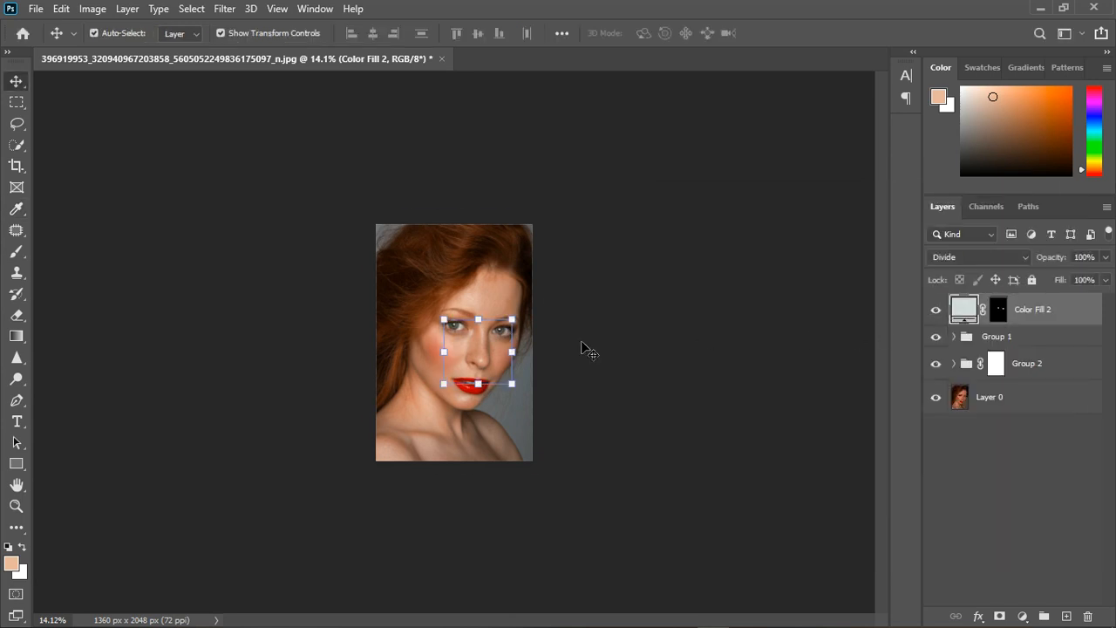
{"action": "scroll", "coordinate": [584, 345], "scroll_direction": "up", "scroll_amount": 4}
{"action": "left_click", "coordinate": [599, 364]}
{"action": "scroll", "coordinate": [497, 335], "scroll_direction": "up", "scroll_amount": 5}
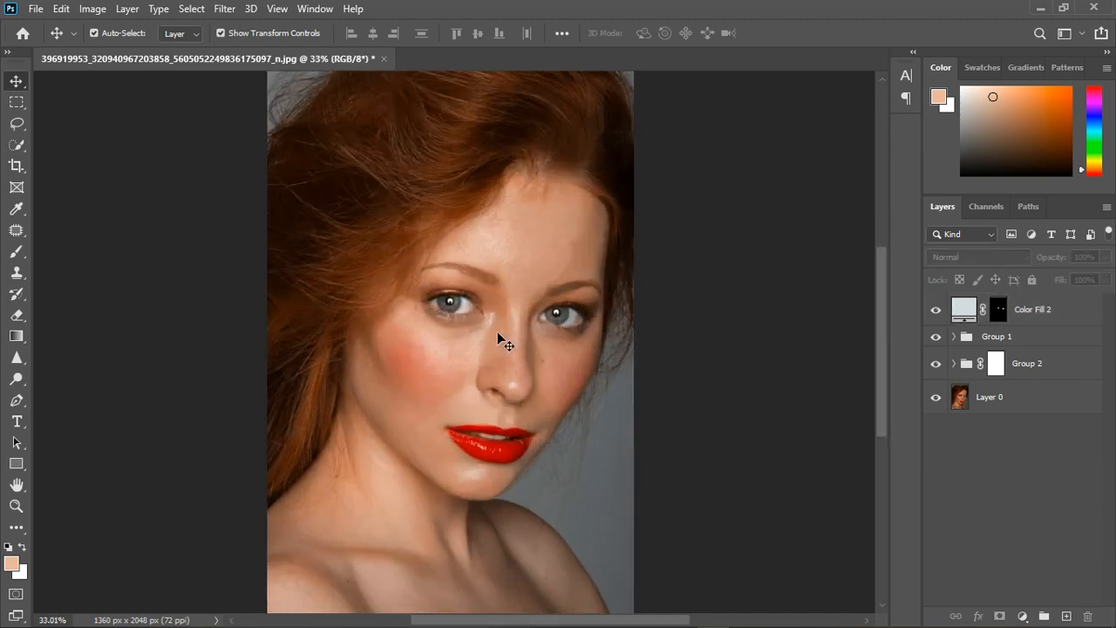
{"action": "scroll", "coordinate": [497, 335], "scroll_direction": "down", "scroll_amount": 2}
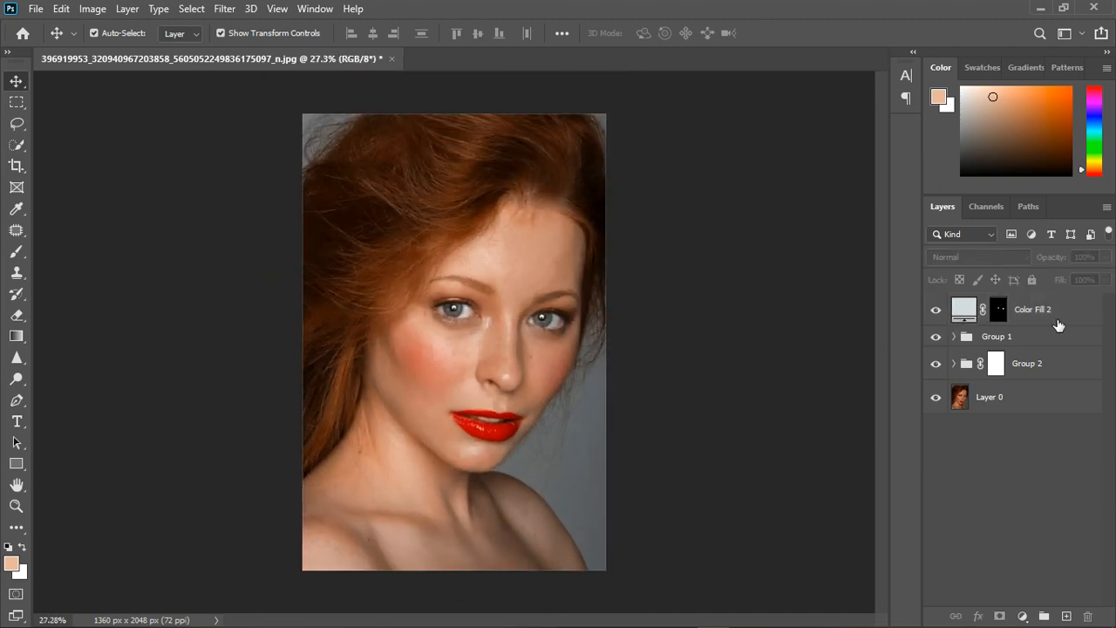
Add a Hue/Saturation adjustment layer on top of the stack and reduce its saturation, taking the Yellows to -79.
{"action": "left_click", "coordinate": [1022, 616]}
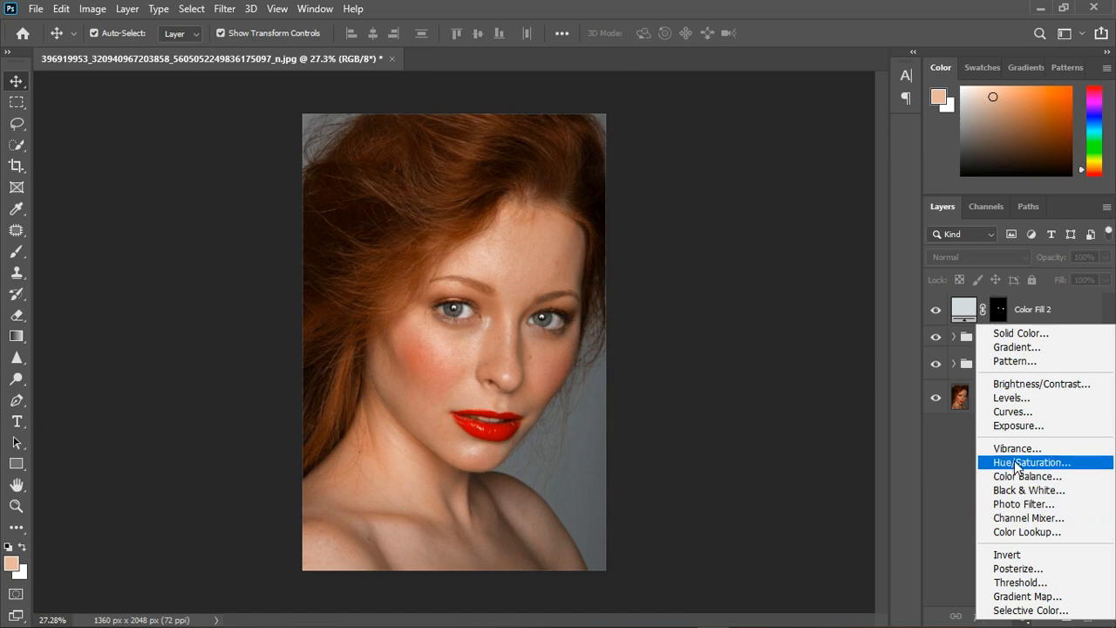
{"action": "left_click", "coordinate": [1013, 460]}
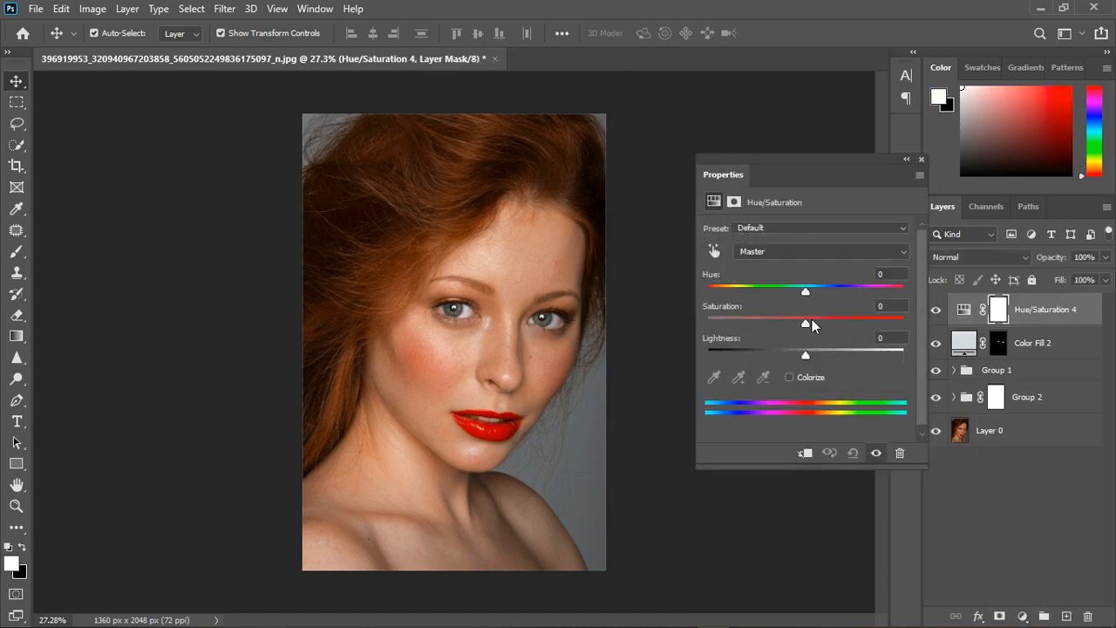
{"action": "left_click", "coordinate": [781, 253]}
{"action": "left_click", "coordinate": [785, 277]}
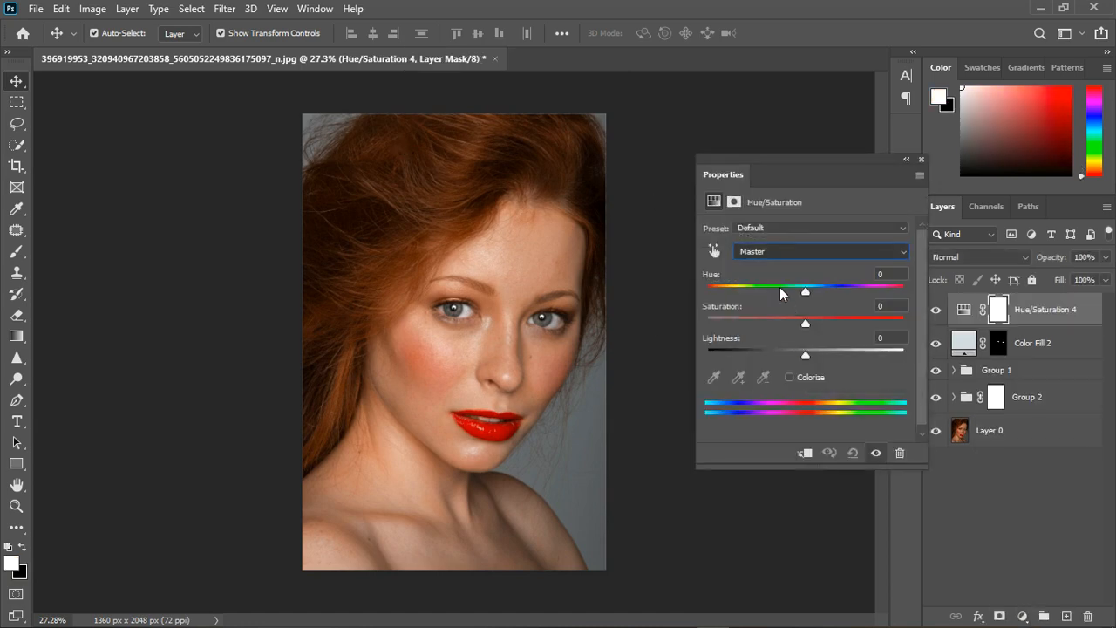
{"action": "left_click", "coordinate": [809, 327]}
{"action": "left_click_drag", "start_coordinate": [796, 321], "coordinate": [728, 321]}
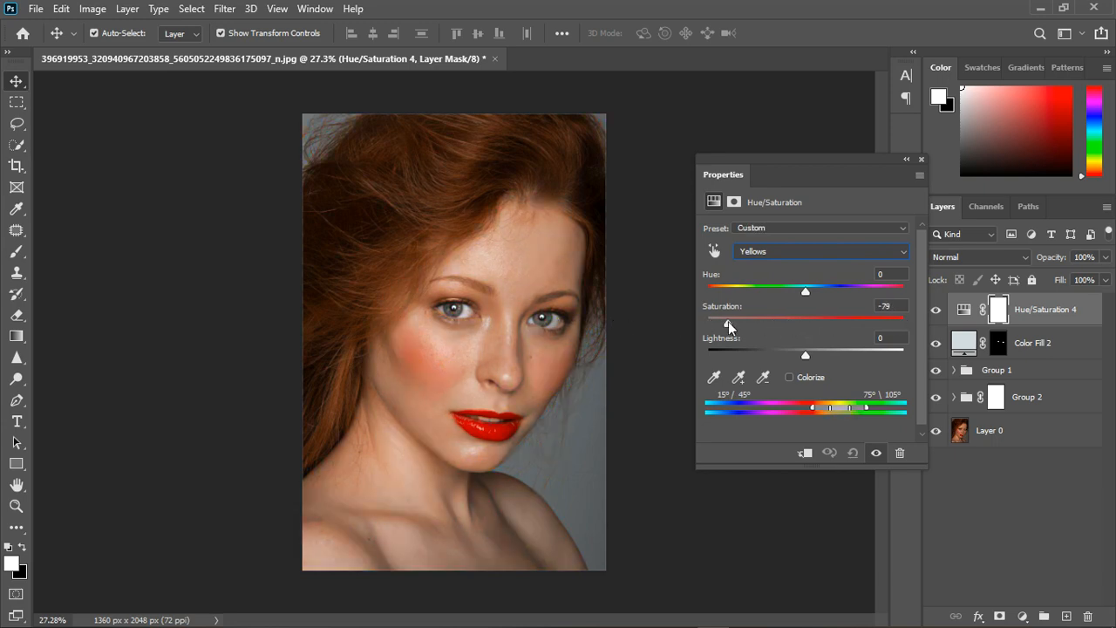
{"action": "left_click_drag", "start_coordinate": [812, 321], "coordinate": [787, 321]}
{"action": "left_click", "coordinate": [920, 160]}
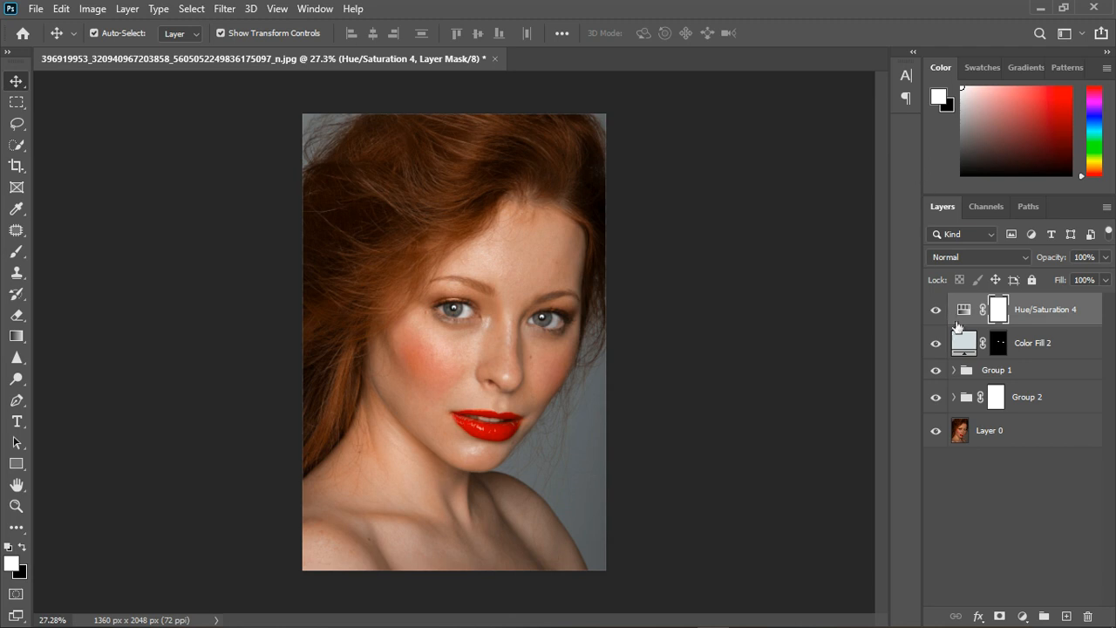
Invert the new Hue/Saturation layer's mask to black.
{"action": "left_click_drag", "start_coordinate": [1004, 329], "coordinate": [1005, 332]}
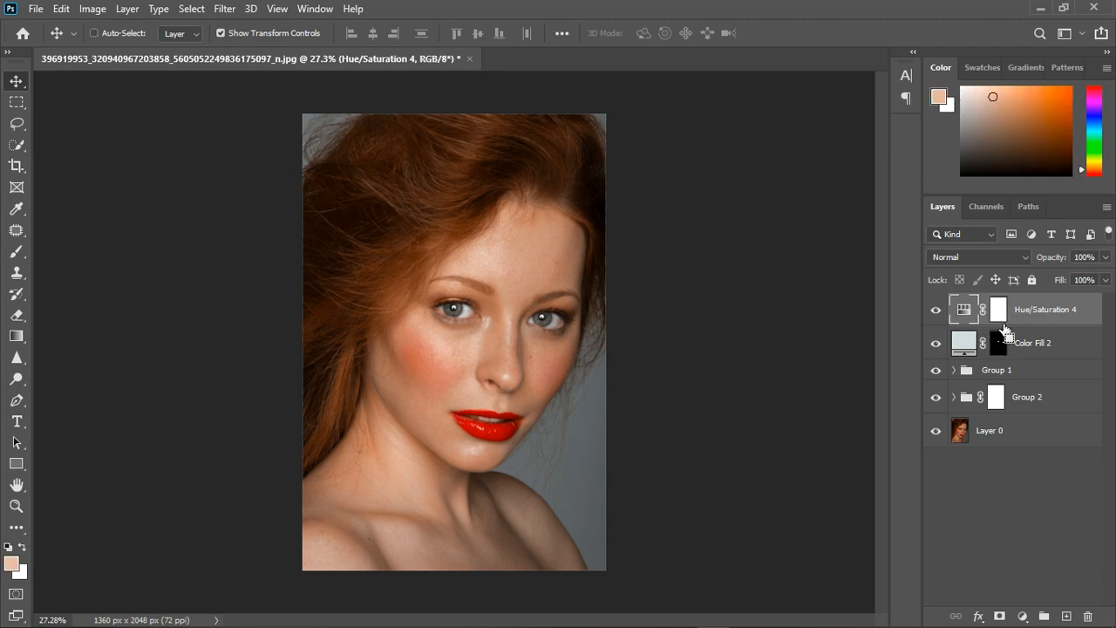
{"action": "left_click", "coordinate": [1010, 317]}
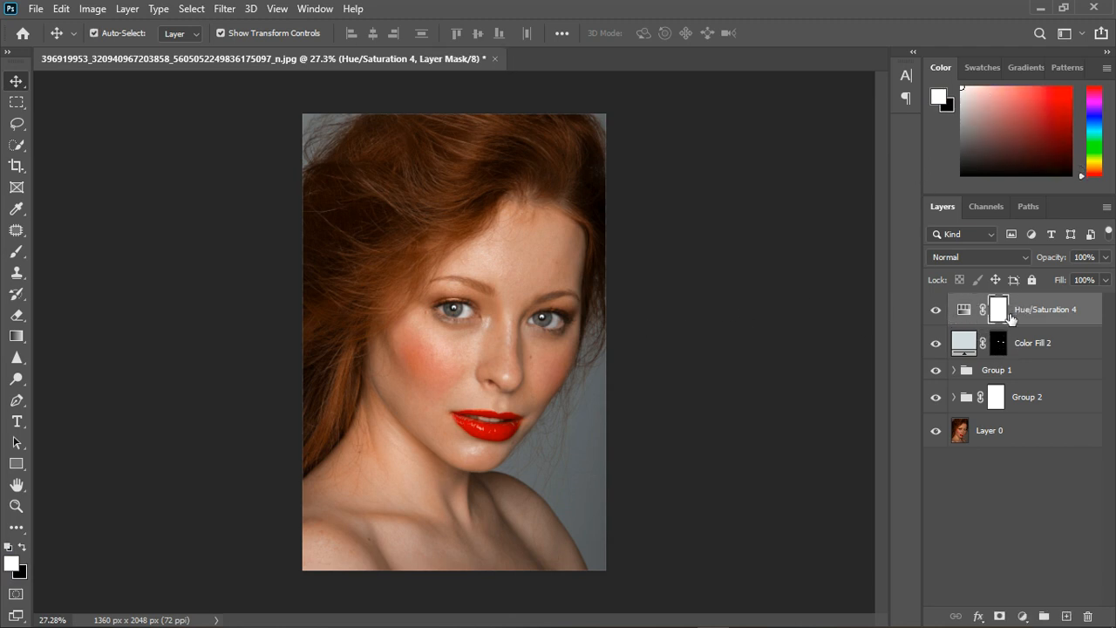
{"action": "key", "text": "ctrl+i"}
Paint white over the hair on the Hue/Saturation 4 mask with the Brush tool at size 500.
{"action": "left_click", "coordinate": [17, 252]}
{"action": "right_click", "coordinate": [17, 252]}
{"action": "left_click", "coordinate": [54, 251]}
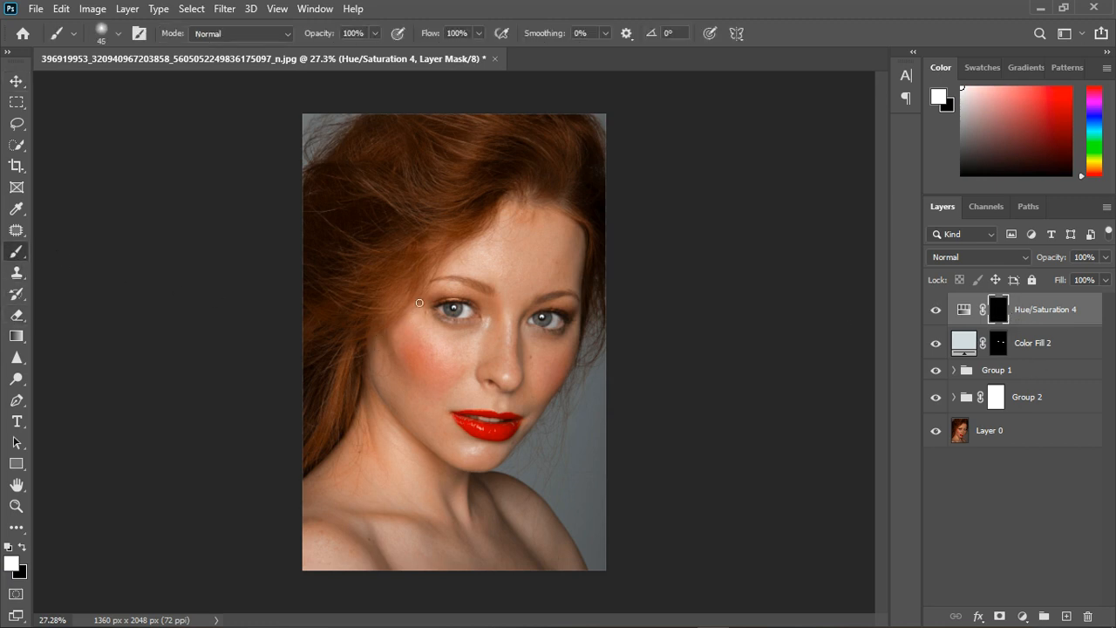
{"action": "key", "text": "bracketright"}
{"action": "key", "text": "bracketright"}
{"action": "key", "text": "bracketright"}
{"action": "key", "text": "bracketright"}
{"action": "key", "text": "bracketright"}
{"action": "key", "text": "bracketright"}
{"action": "key", "text": "bracketright"}
{"action": "key", "text": "bracketright"}
{"action": "key", "text": "bracketright"}
{"action": "key", "text": "bracketright"}
{"action": "key", "text": "bracketright"}
{"action": "key", "text": "bracketright"}
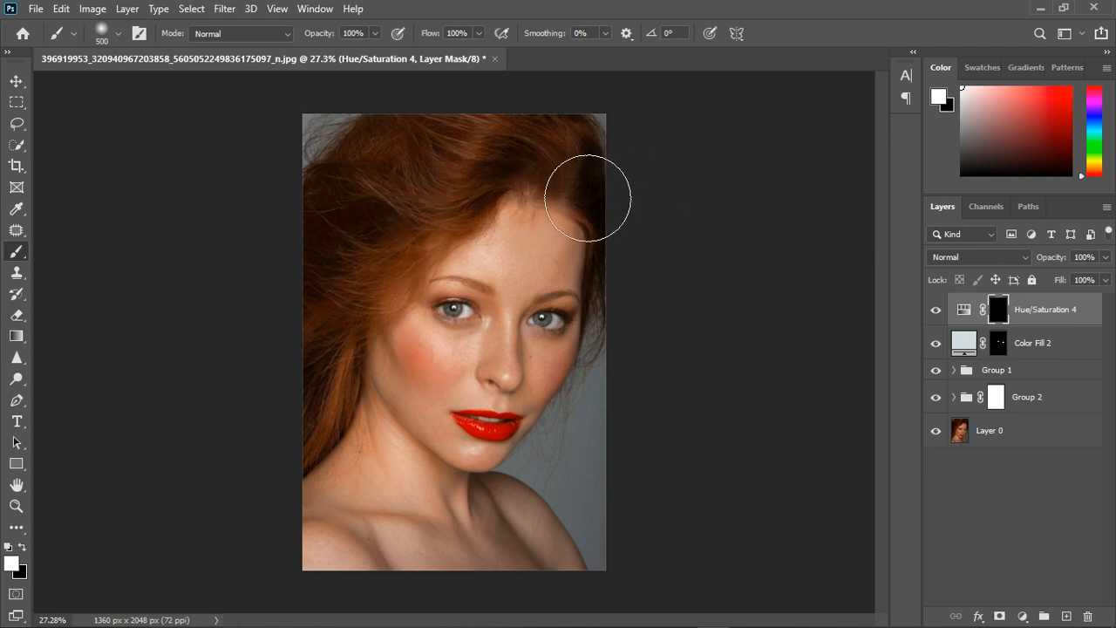
{"action": "mouse_move", "coordinate": [434, 295]}
{"action": "left_mouse_down"}
{"action": "mouse_move", "coordinate": [340, 446]}
{"action": "mouse_move", "coordinate": [341, 436]}
{"action": "left_mouse_up"}
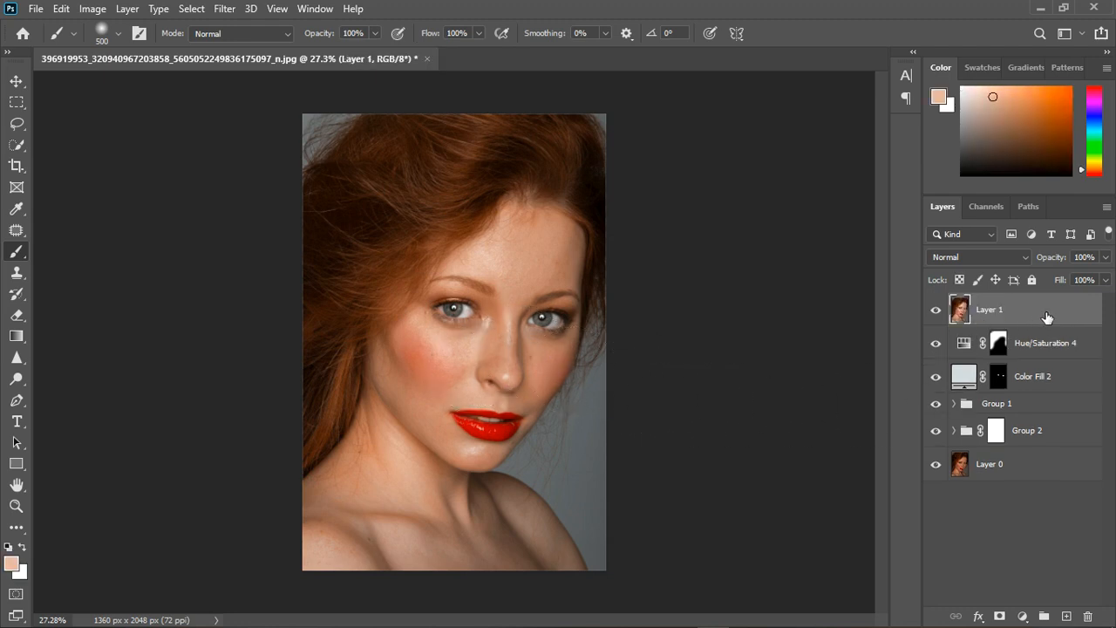
Duplicate Layer 1 twice and rename the first copy, directly above Layer 1, as color.
{"action": "key", "text": "ctrl+j"}
{"action": "key", "text": "ctrl+j"}
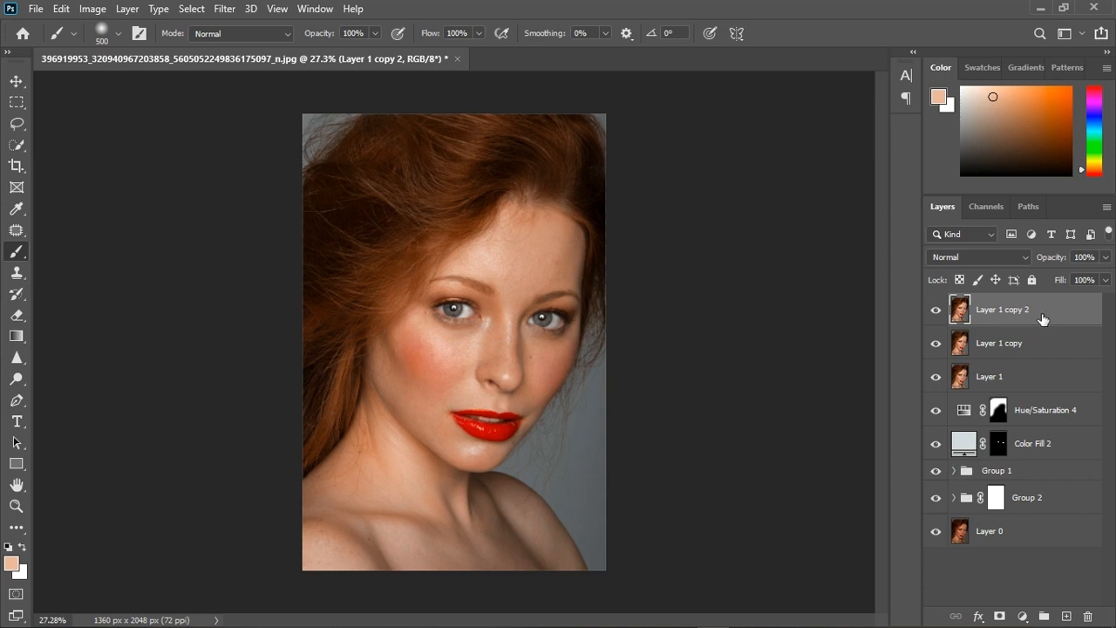
{"action": "double_click", "coordinate": [1011, 349]}
{"action": "key", "text": "BackSpace"}
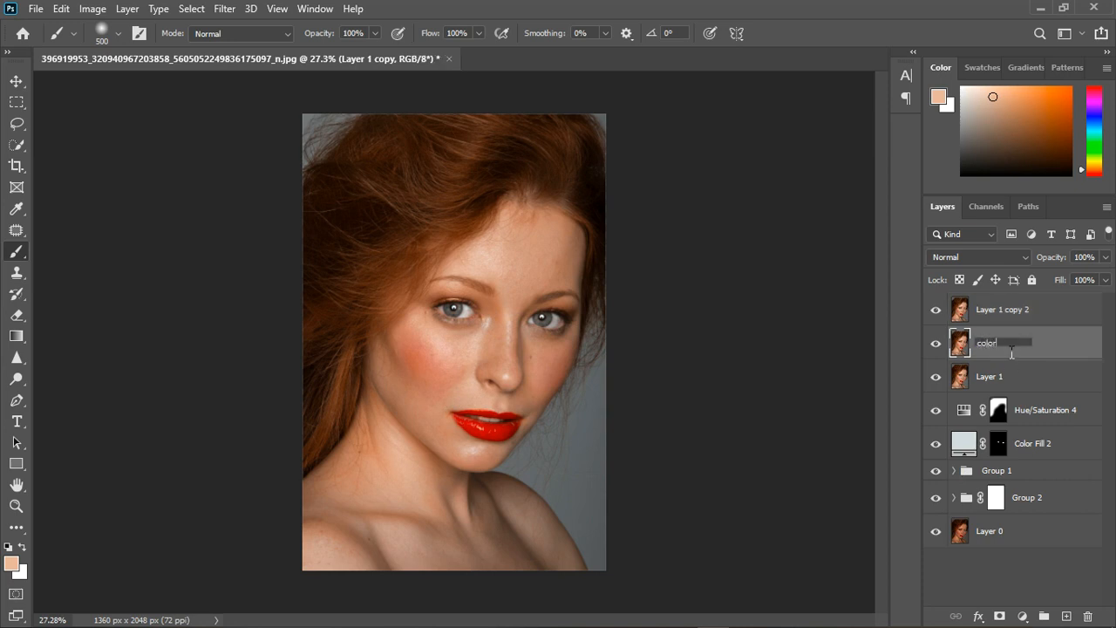
{"action": "type", "text": "color"}
{"action": "key", "text": "Return"}
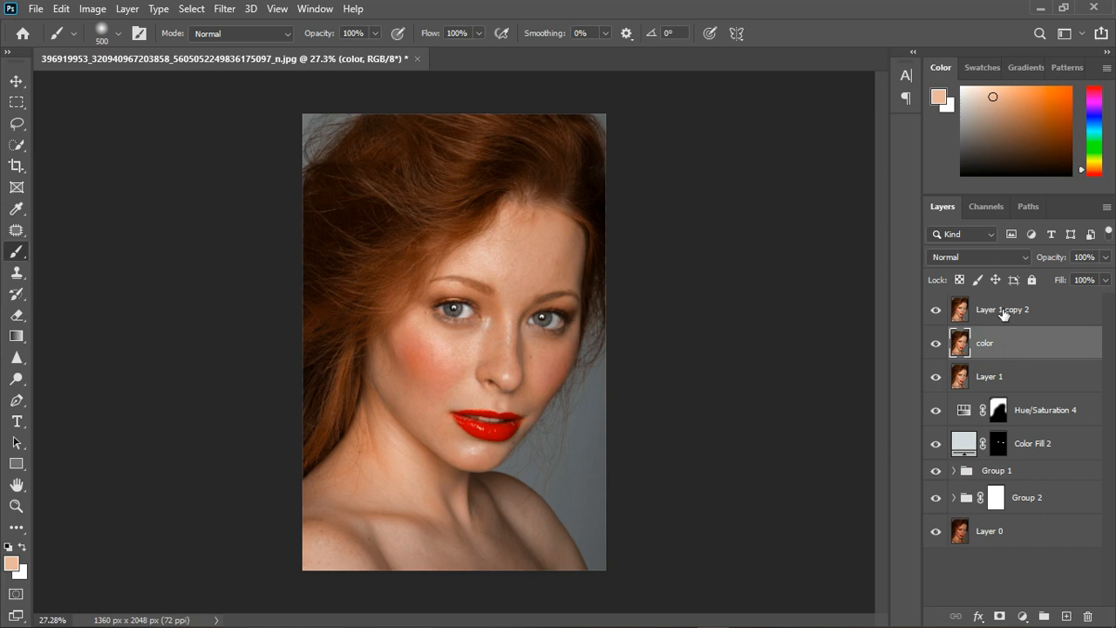
Rename the topmost portrait copy as texture.
{"action": "double_click", "coordinate": [1003, 310]}
{"action": "type", "text": "tex"}
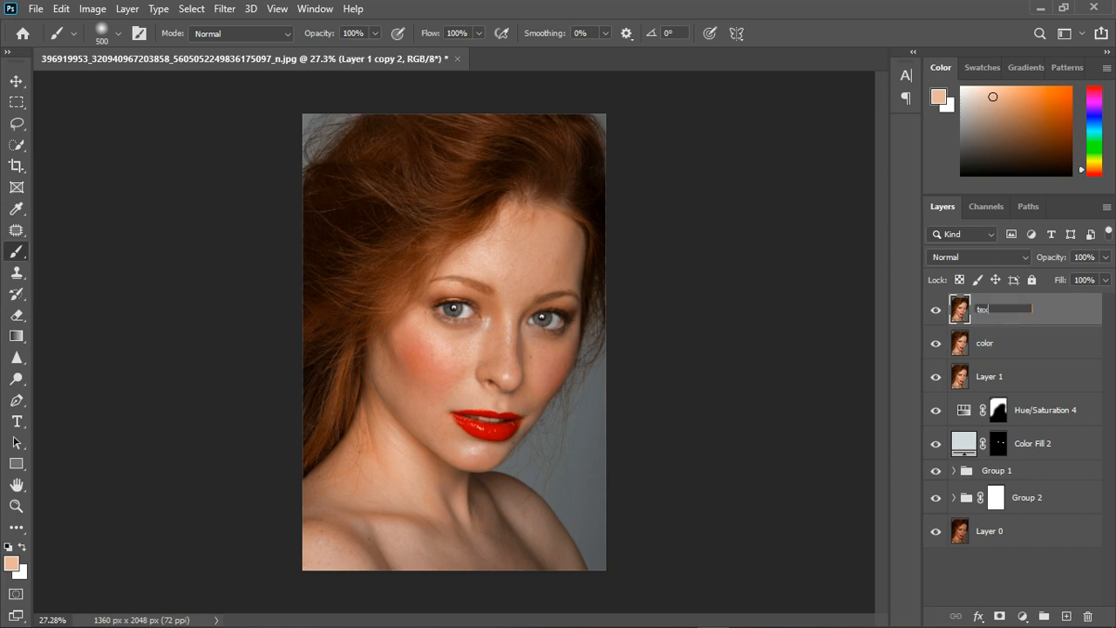
{"action": "type", "text": "ture"}
{"action": "key", "text": "Return"}
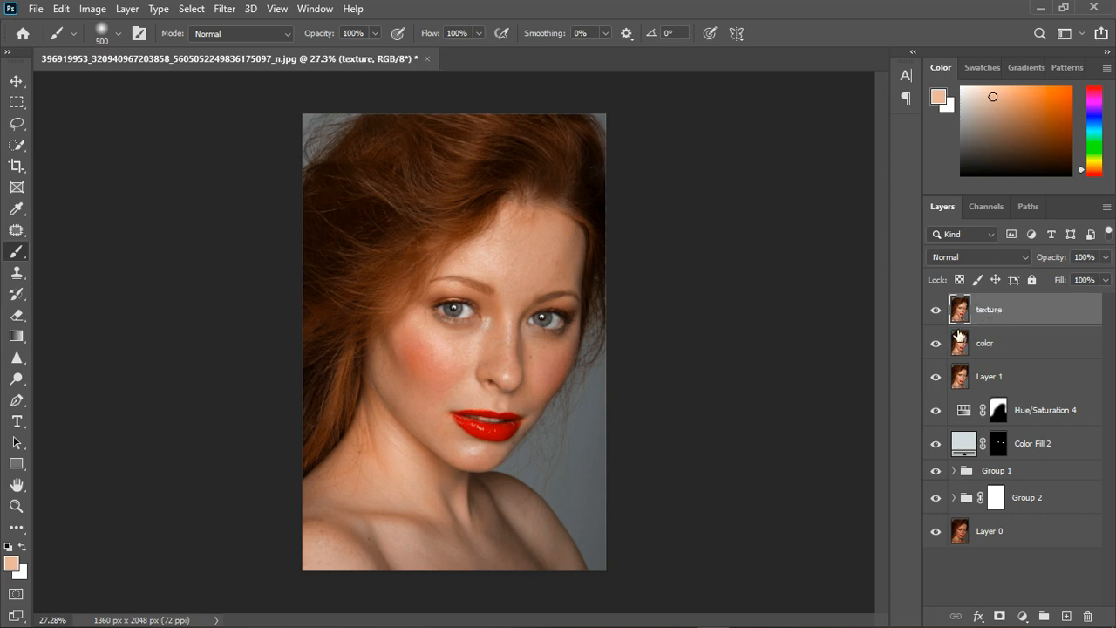
Hide the texture layer and apply a Gaussian Blur with a 7.2-pixel radius to the color layer.
{"action": "left_click", "coordinate": [935, 319]}
{"action": "left_click", "coordinate": [1014, 346]}
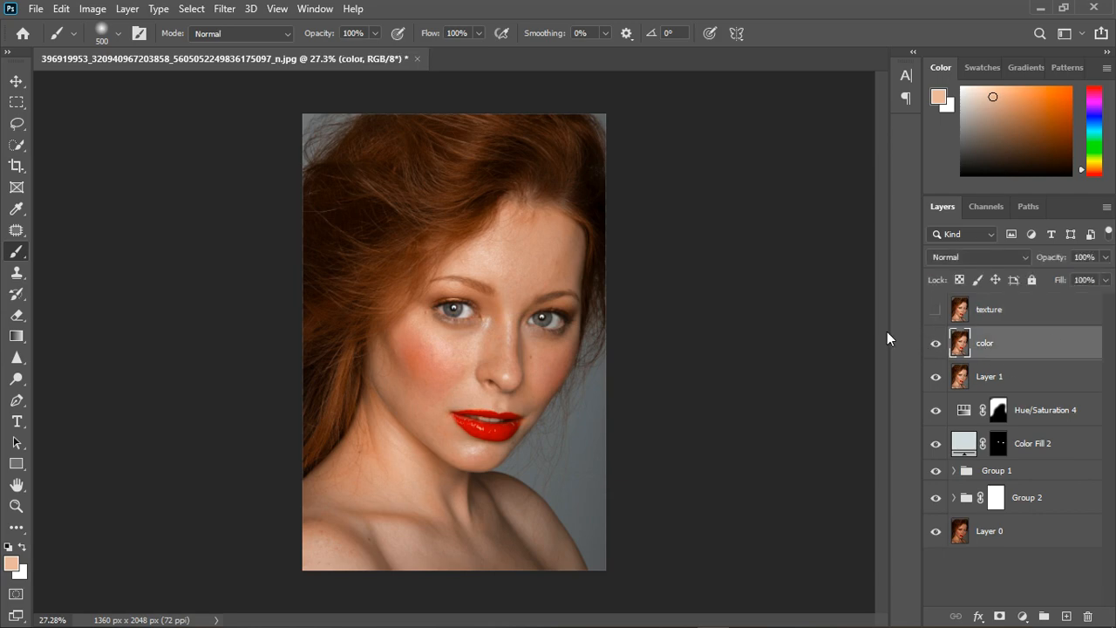
{"action": "left_click", "coordinate": [224, 9]}
{"action": "mouse_move", "coordinate": [259, 195]}
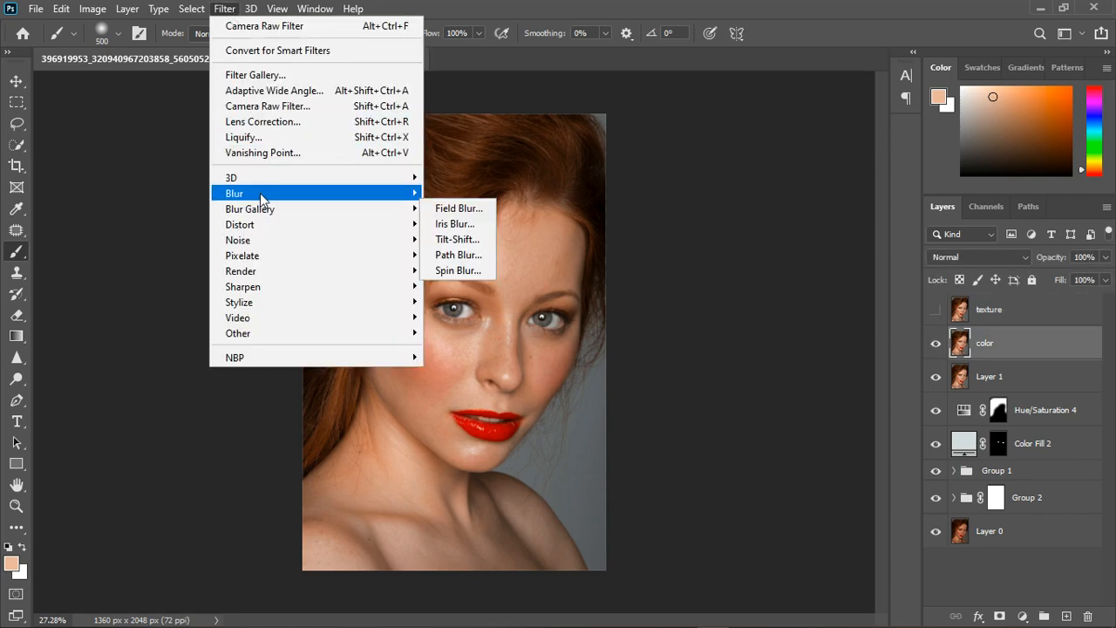
{"action": "left_click", "coordinate": [465, 254]}
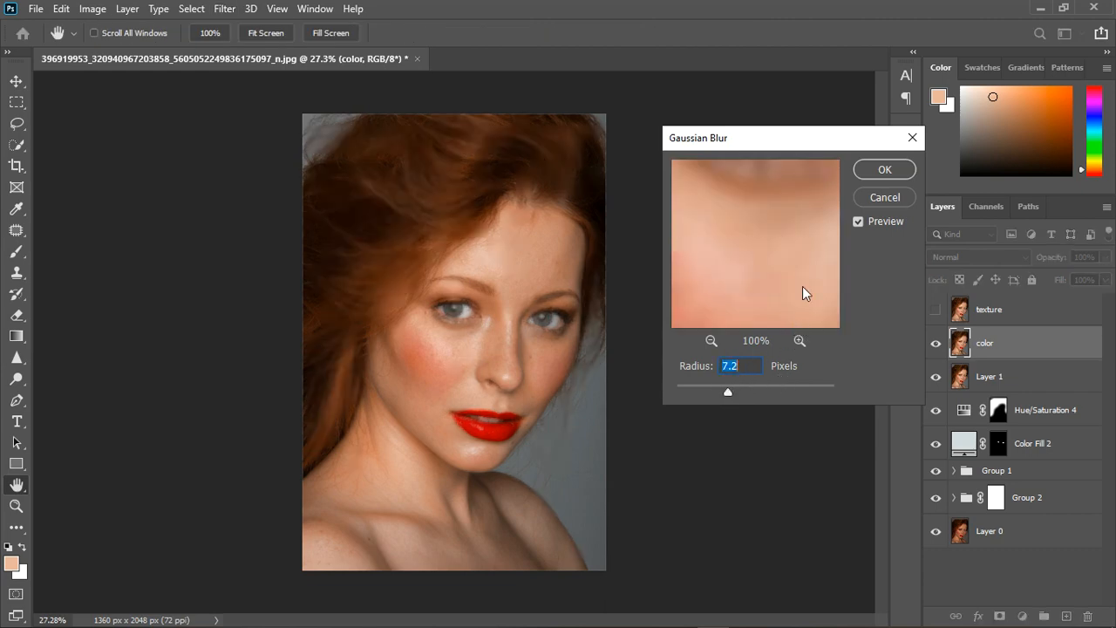
{"action": "left_click", "coordinate": [885, 170]}
{"action": "key", "text": "b"}
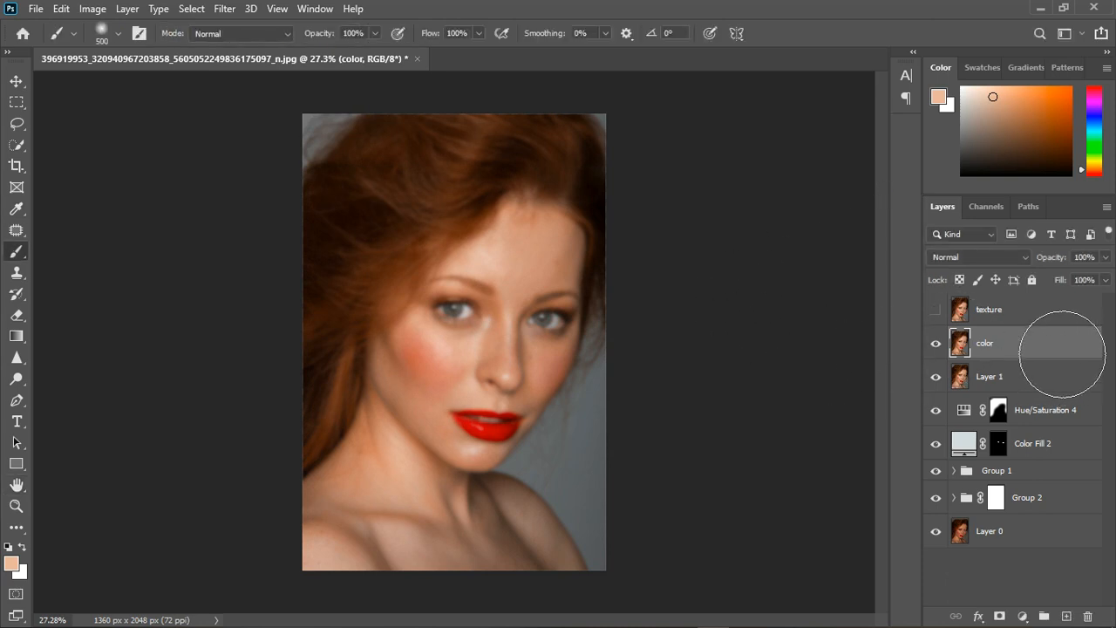
Show the texture layer and run Apply Image on it from the color layer, using Subtract blending, scale 2 and offset 128.
{"action": "left_click", "coordinate": [967, 312]}
{"action": "left_click", "coordinate": [935, 311]}
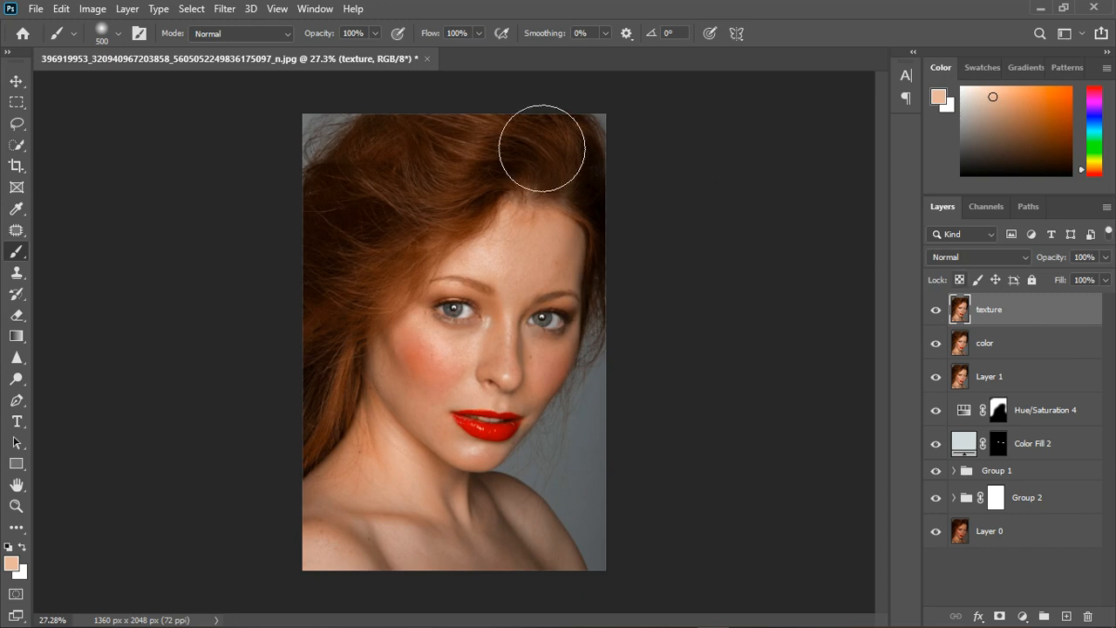
{"action": "left_click", "coordinate": [93, 9]}
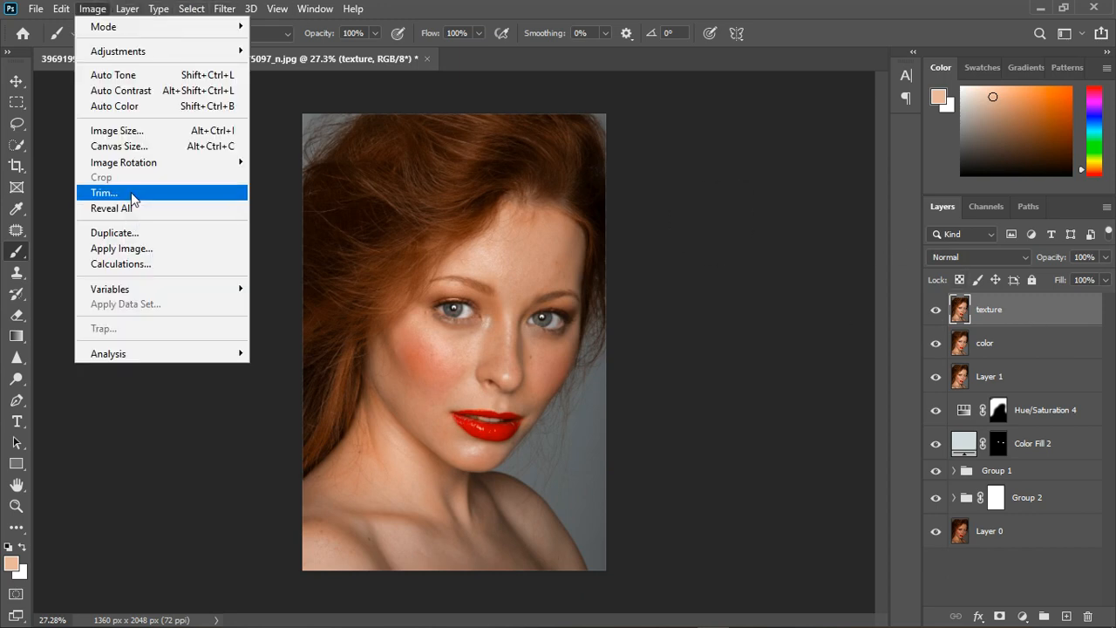
{"action": "left_click", "coordinate": [146, 260]}
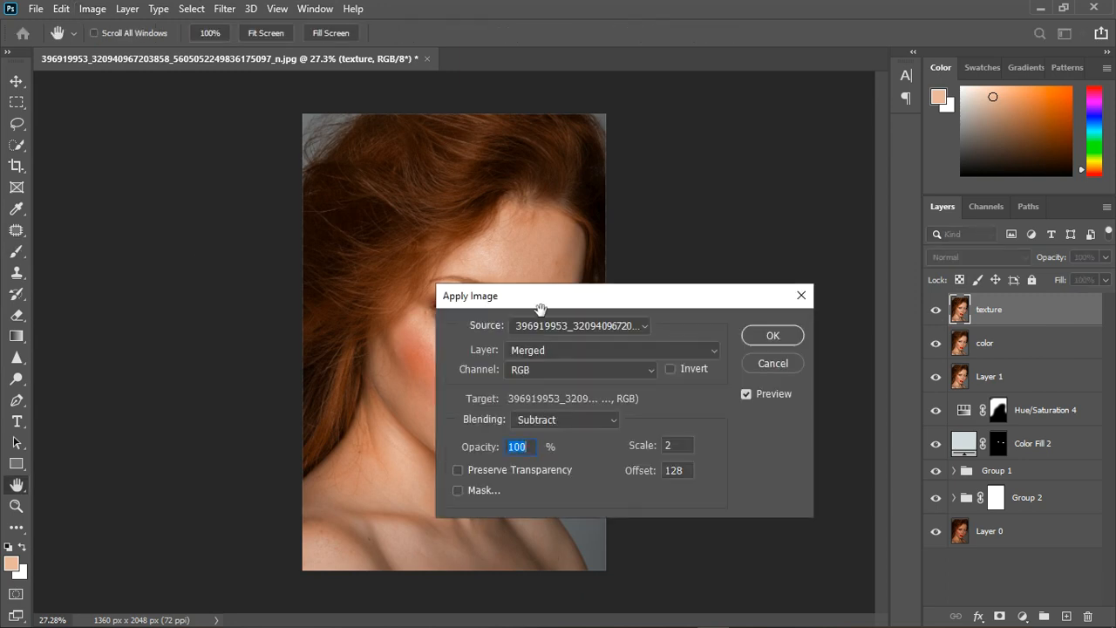
{"action": "left_click", "coordinate": [629, 350]}
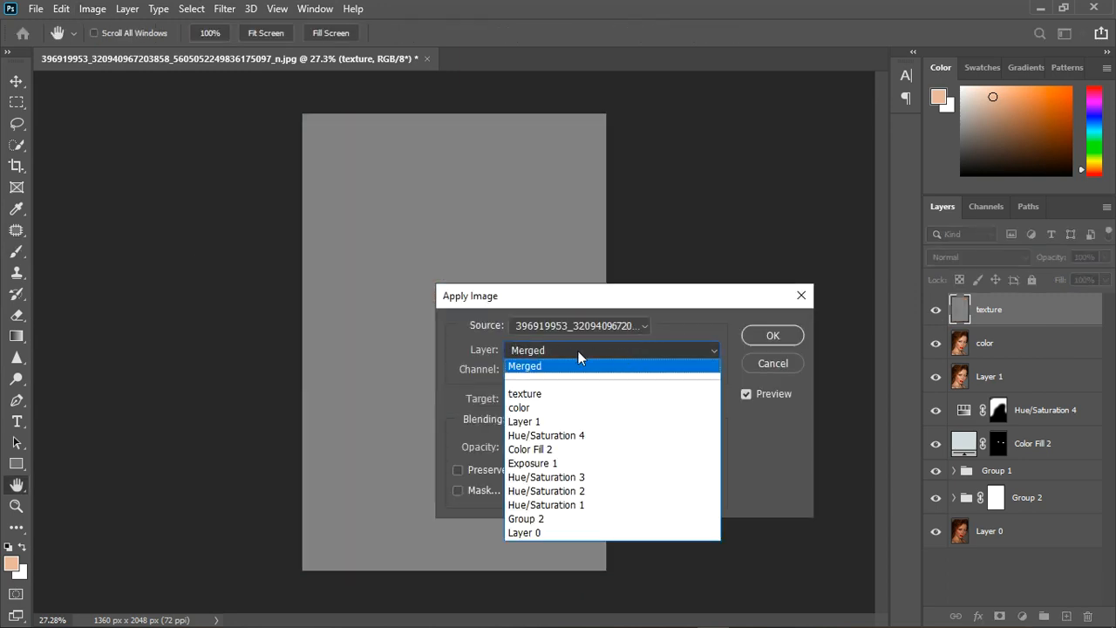
{"action": "left_click", "coordinate": [548, 408]}
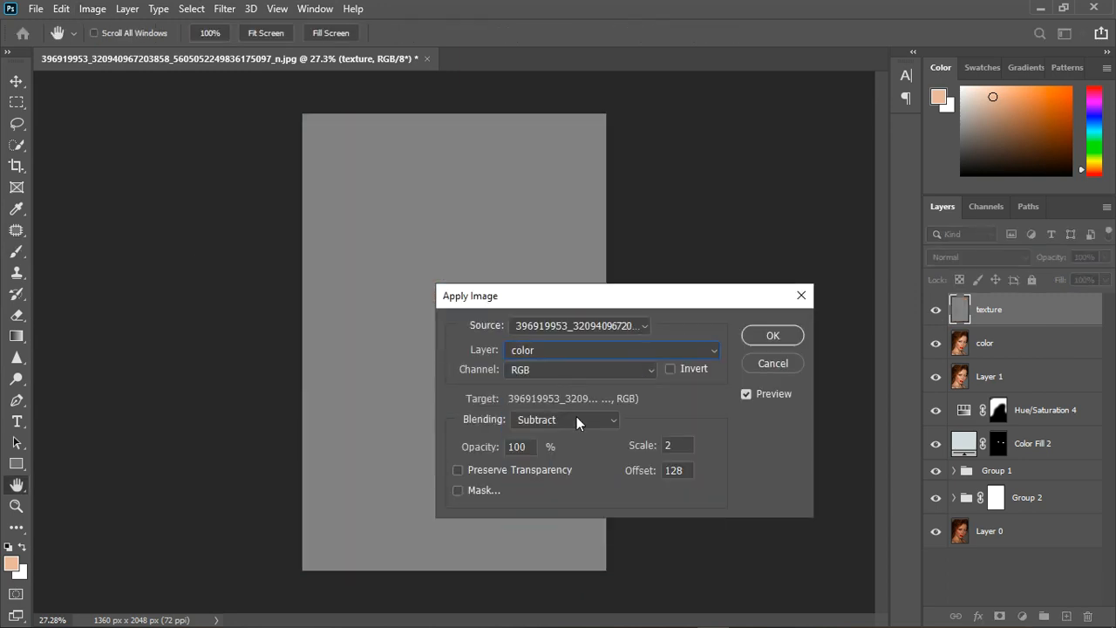
{"action": "left_click", "coordinate": [759, 336]}
{"action": "key", "text": "b"}
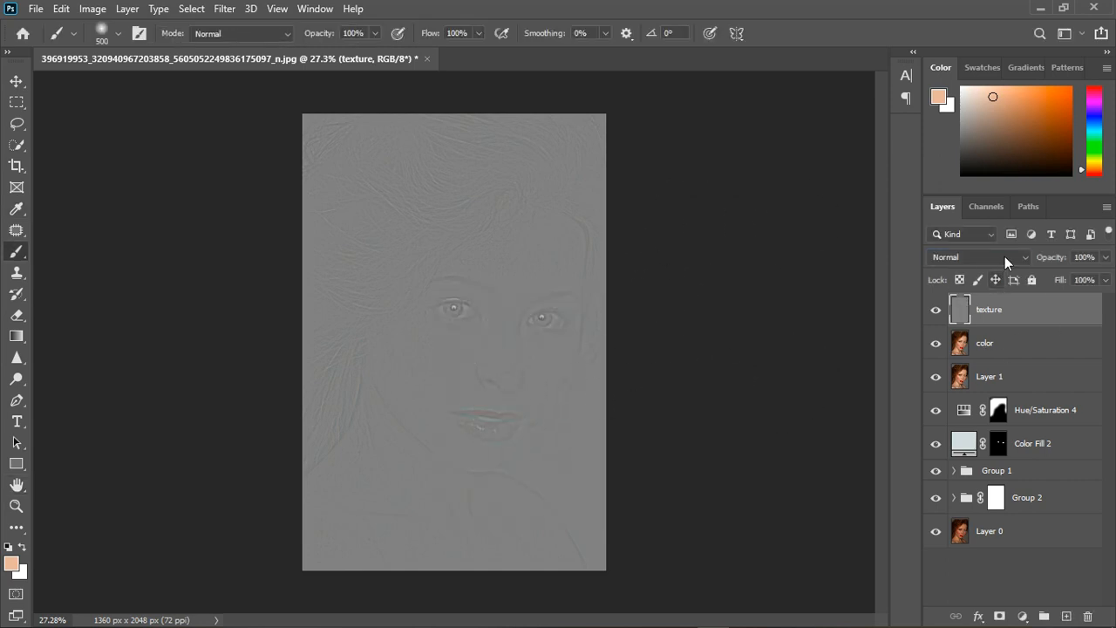
Set the texture layer's blend mode to Linear Light, group it with the color layer and expand the group.
{"action": "left_click", "coordinate": [1004, 257]}
{"action": "left_click", "coordinate": [966, 471]}
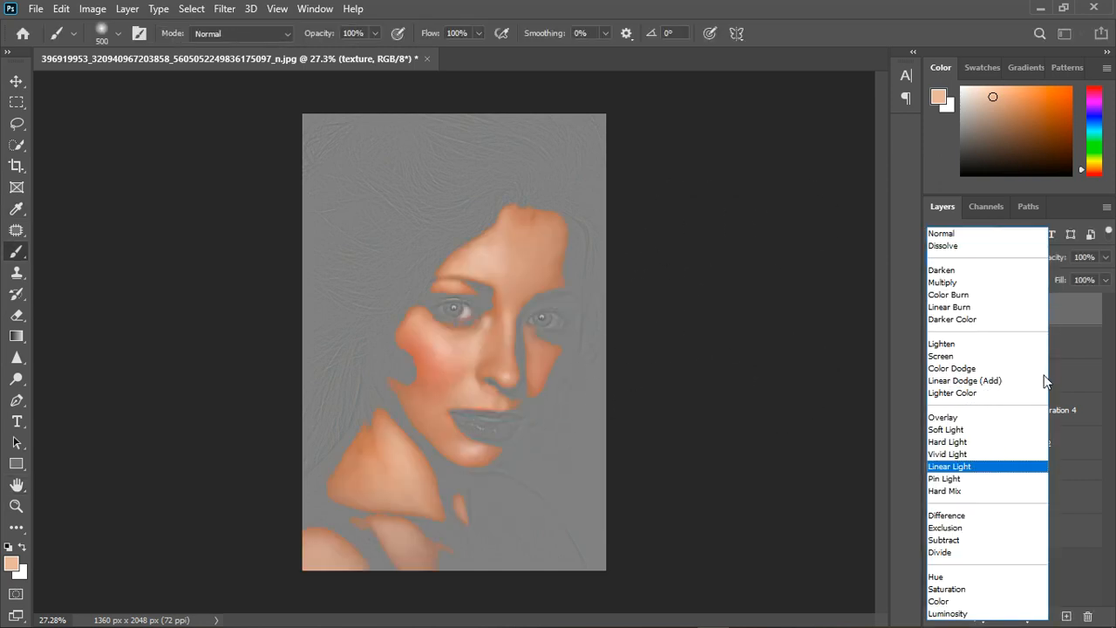
{"action": "left_click", "coordinate": [1053, 351], "text": "shift"}
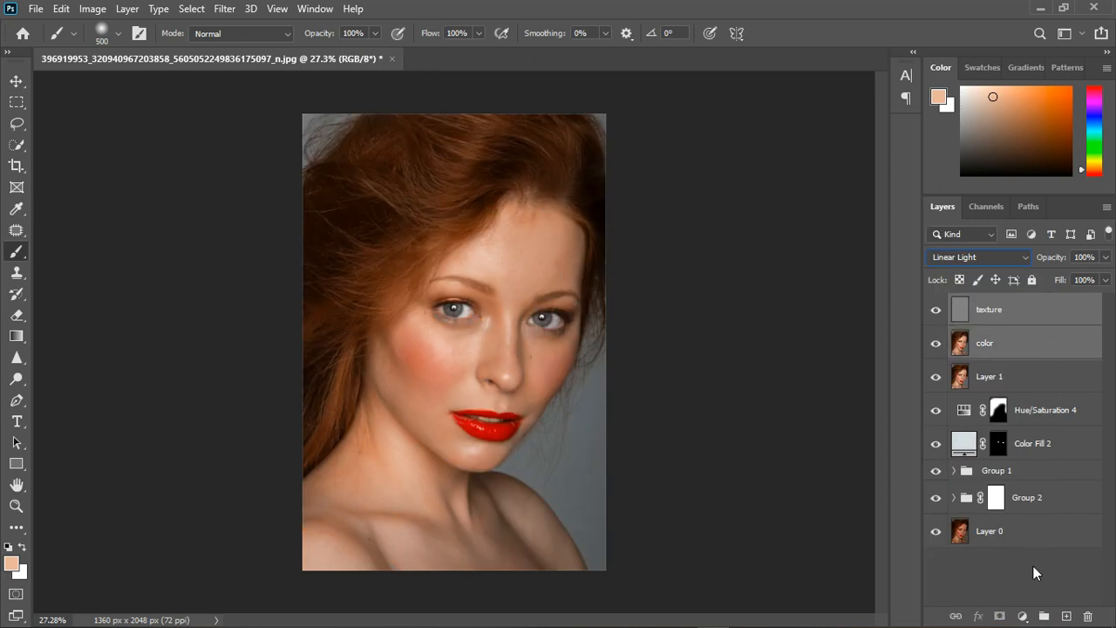
{"action": "left_click", "coordinate": [1043, 616]}
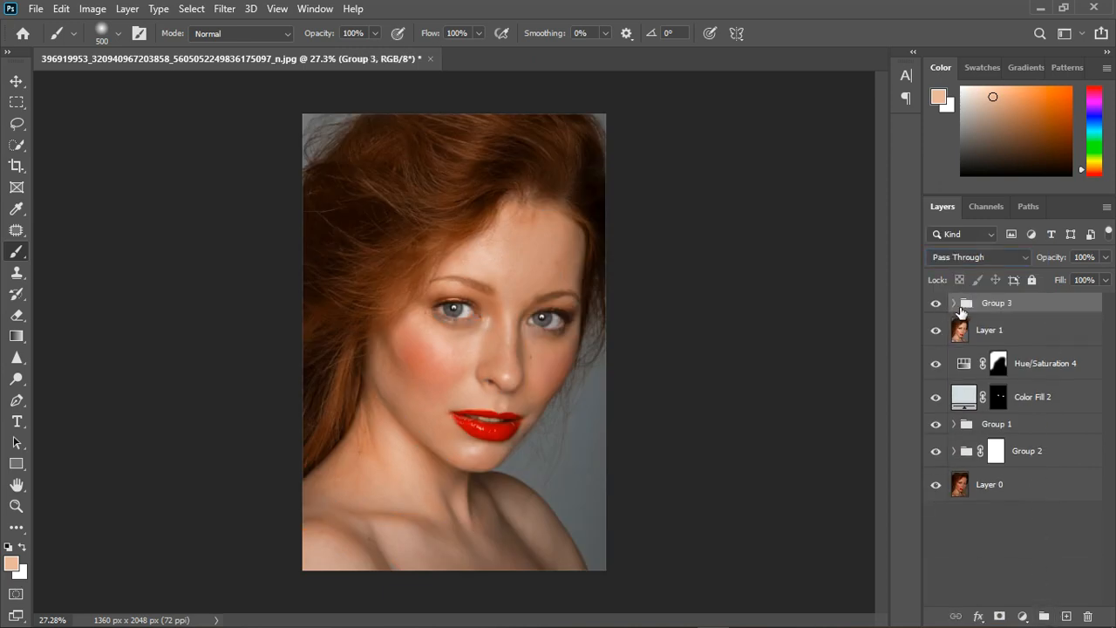
{"action": "left_click", "coordinate": [954, 303]}
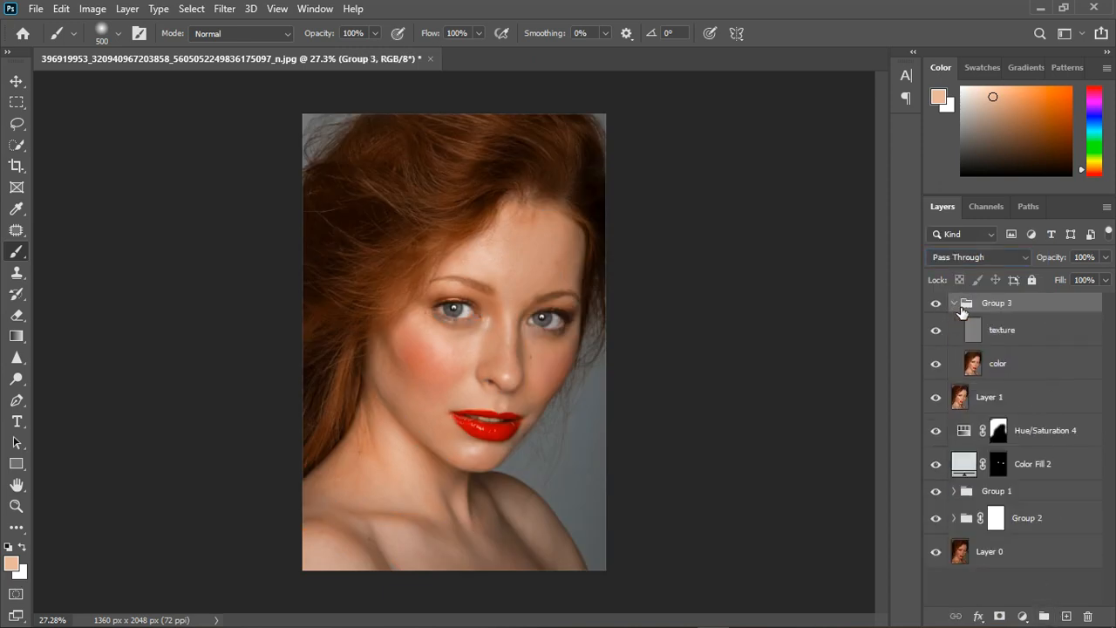
Smooth the skin of the face, neck and shoulders on the color layer using the Mixer Brush at sizes around 80 to 125.
{"action": "right_click", "coordinate": [16, 252]}
{"action": "left_click", "coordinate": [57, 298]}
{"action": "scroll", "coordinate": [528, 343], "scroll_direction": "up", "scroll_amount": 2}
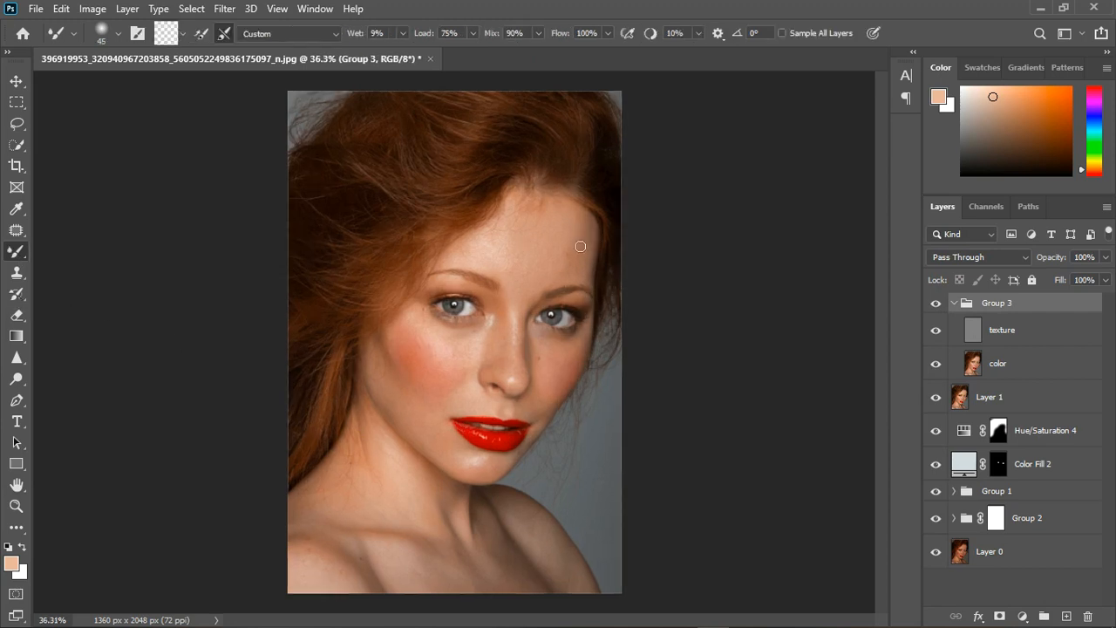
{"action": "left_click", "coordinate": [1018, 372]}
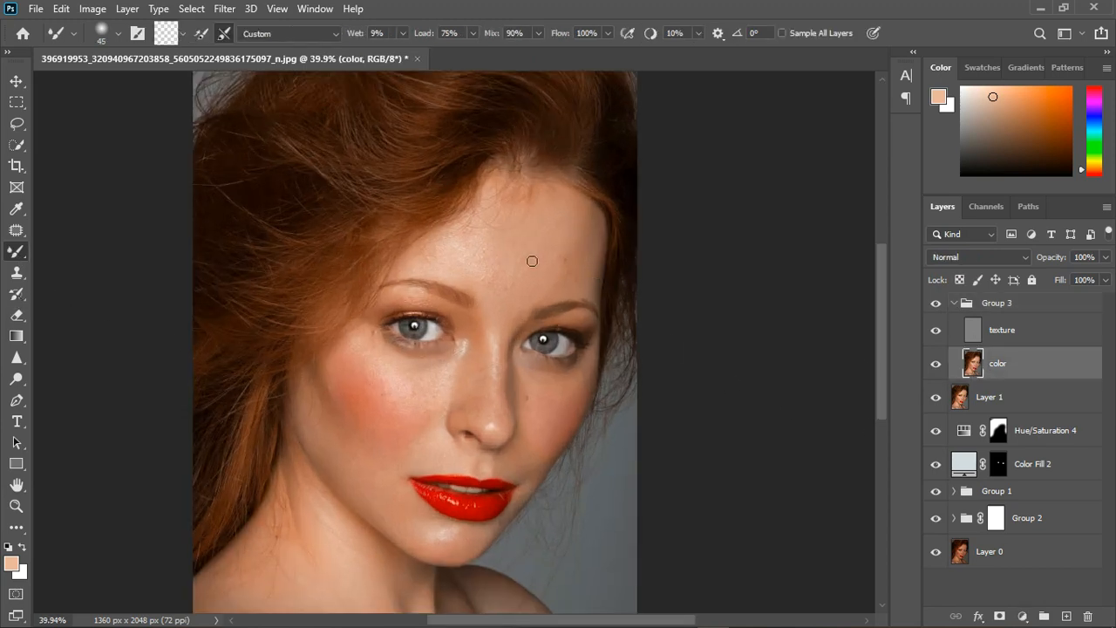
{"action": "scroll", "coordinate": [532, 261], "scroll_direction": "up", "scroll_amount": 1}
{"action": "key", "text": "bracketright"}
{"action": "key", "text": "bracketright"}
{"action": "key", "text": "bracketright"}
{"action": "key", "text": "bracketright"}
{"action": "key", "text": "bracketright"}
{"action": "key", "text": "bracketright"}
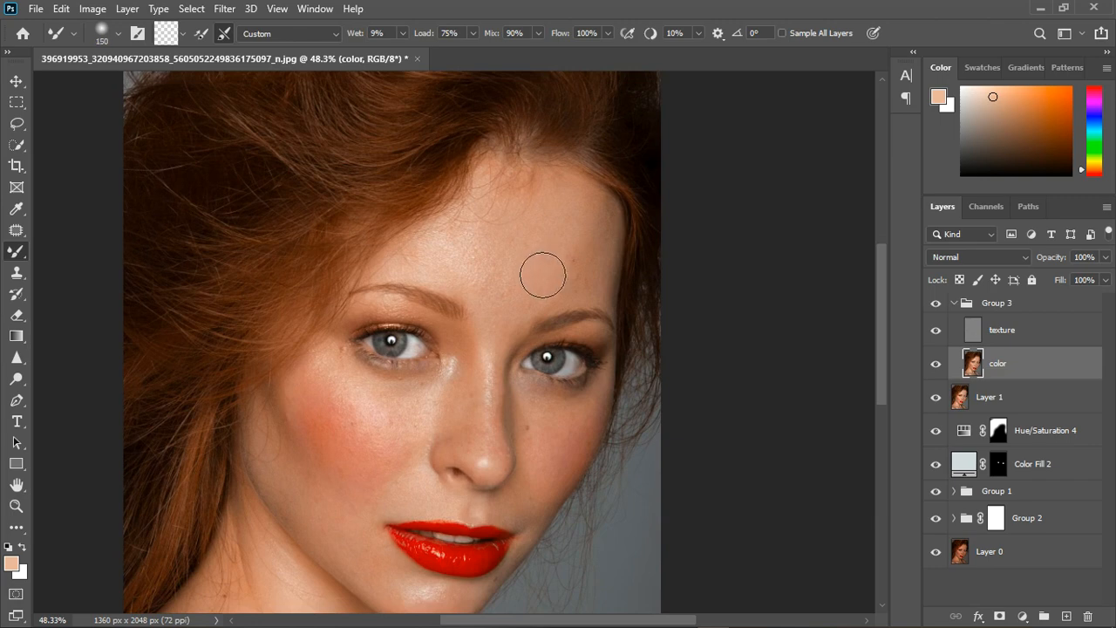
{"action": "scroll", "coordinate": [528, 287], "scroll_direction": "up", "scroll_amount": 3}
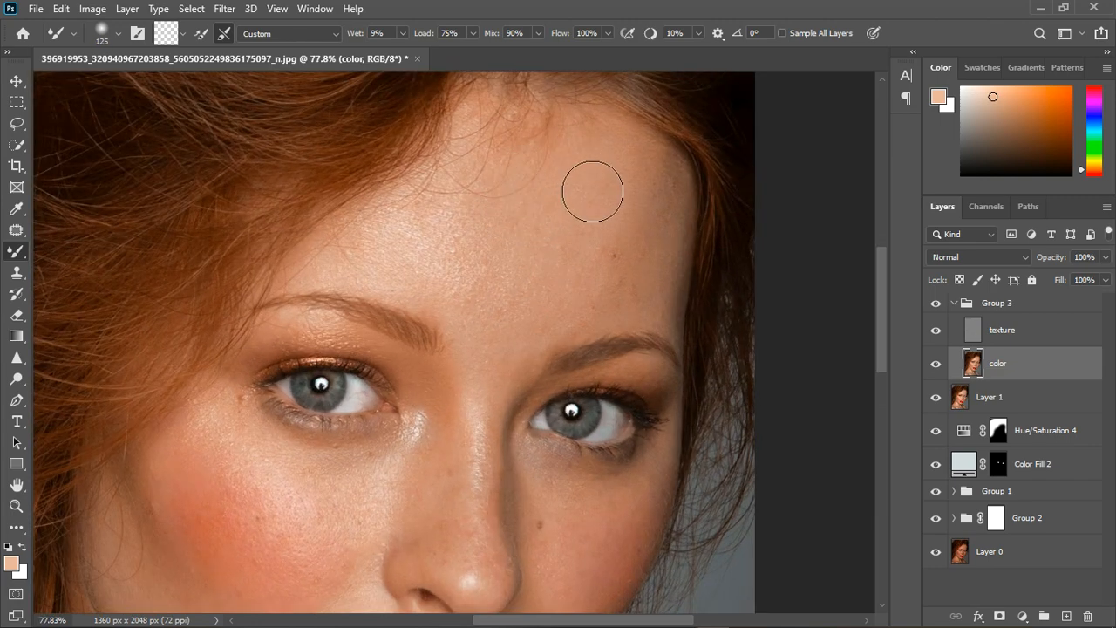
{"action": "scroll", "coordinate": [612, 247], "scroll_direction": "down", "scroll_amount": 4}
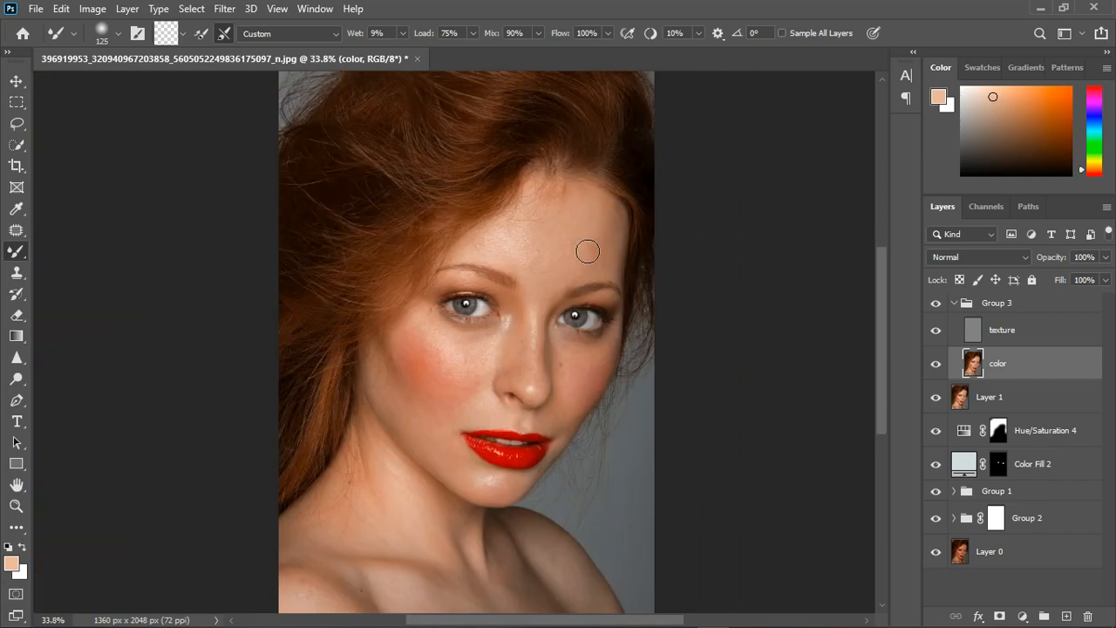
{"action": "scroll", "coordinate": [410, 495], "scroll_direction": "up", "scroll_amount": 3}
{"action": "scroll", "coordinate": [410, 495], "scroll_direction": "up", "scroll_amount": 1}
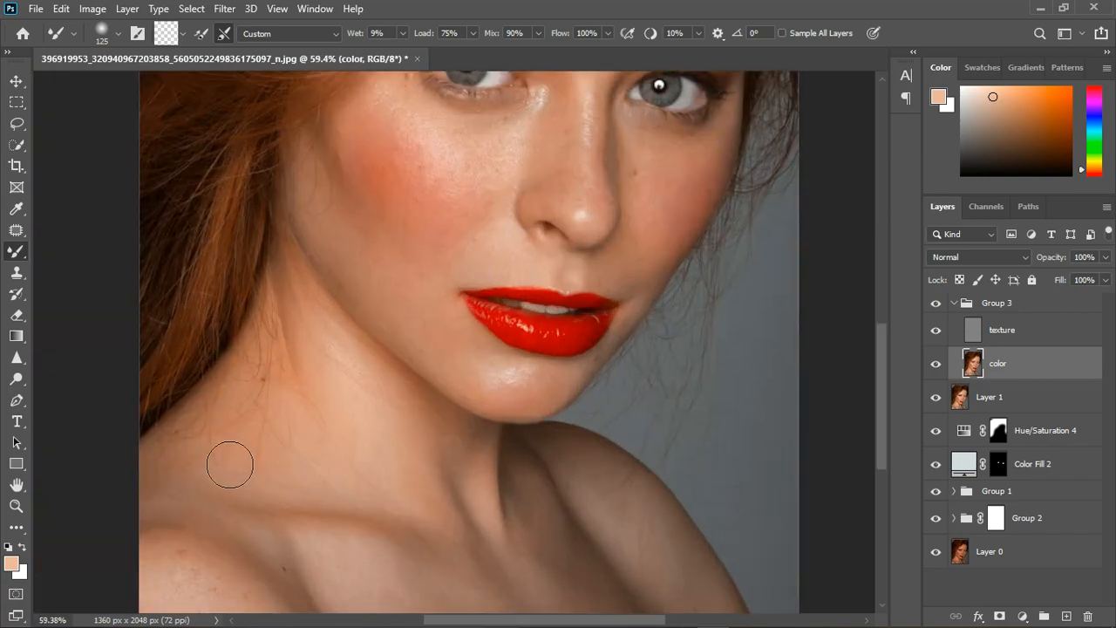
{"action": "scroll", "coordinate": [381, 535], "scroll_direction": "down", "scroll_amount": 4}
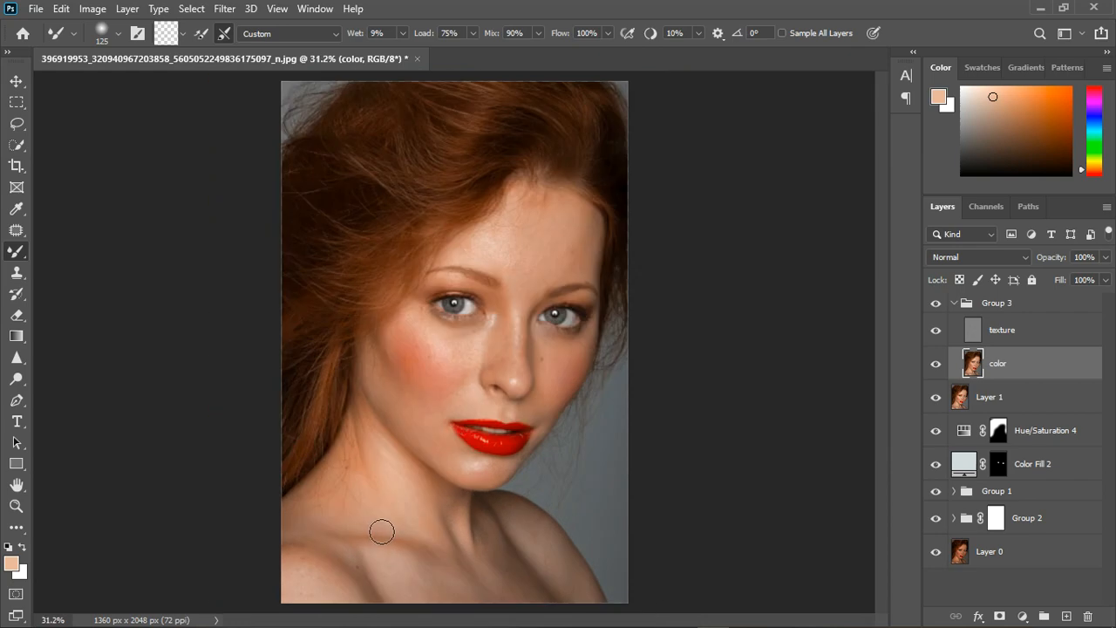
{"action": "scroll", "coordinate": [471, 260], "scroll_direction": "up", "scroll_amount": 2}
{"action": "scroll", "coordinate": [523, 279], "scroll_direction": "down", "scroll_amount": 1}
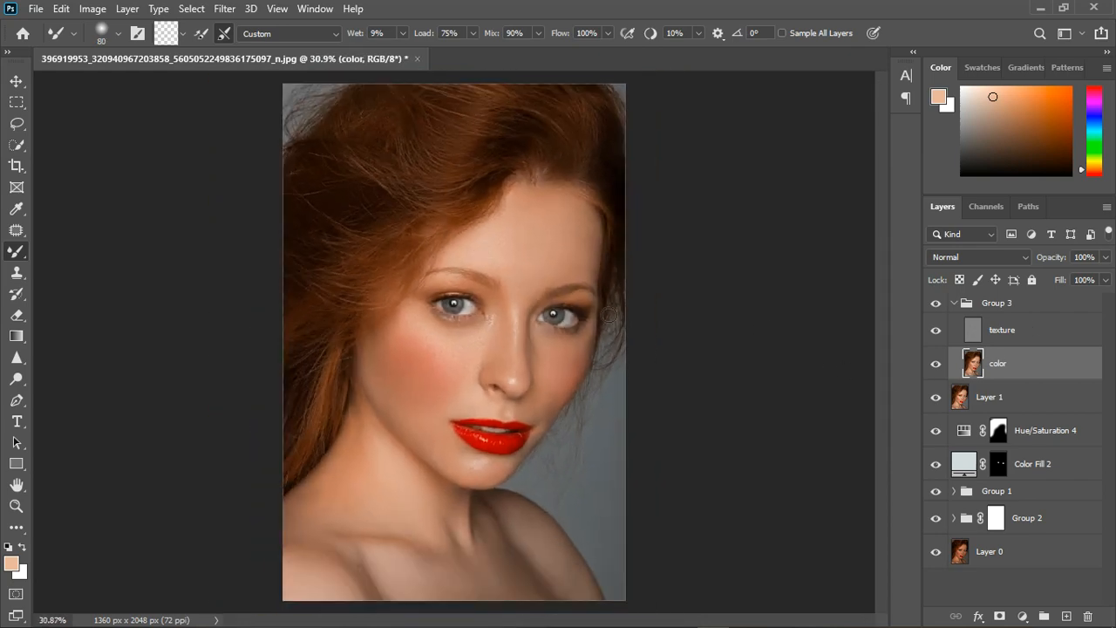
Collapse the frequency separation group and compare the forehead and hairline with the group hidden and shown.
{"action": "left_click", "coordinate": [958, 306]}
{"action": "left_click", "coordinate": [958, 306]}
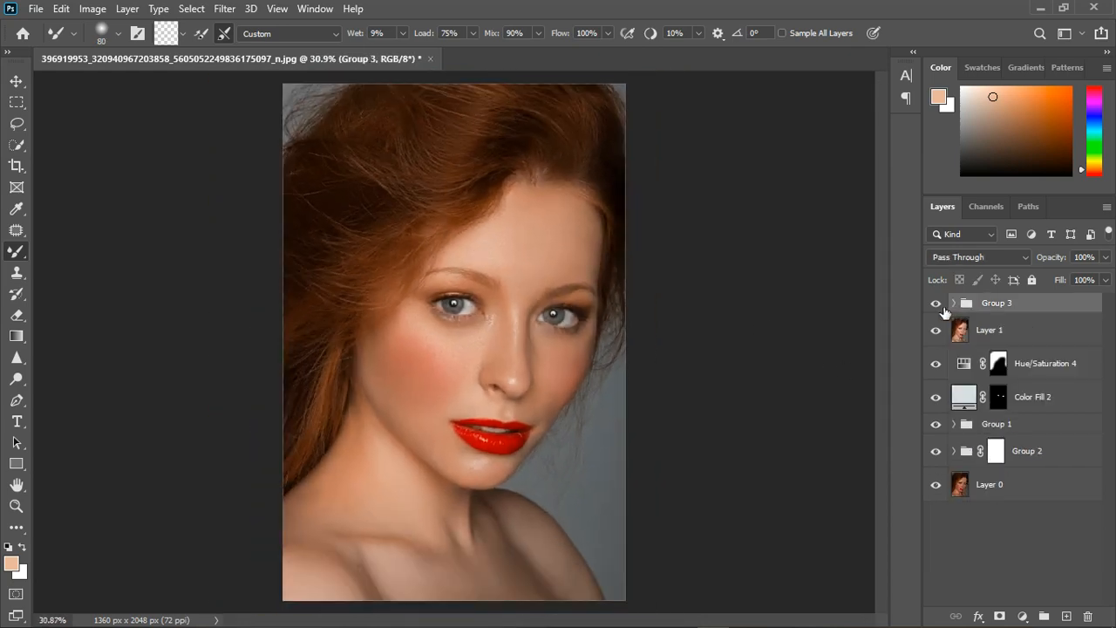
{"action": "scroll", "coordinate": [498, 313], "scroll_direction": "up", "scroll_amount": 1}
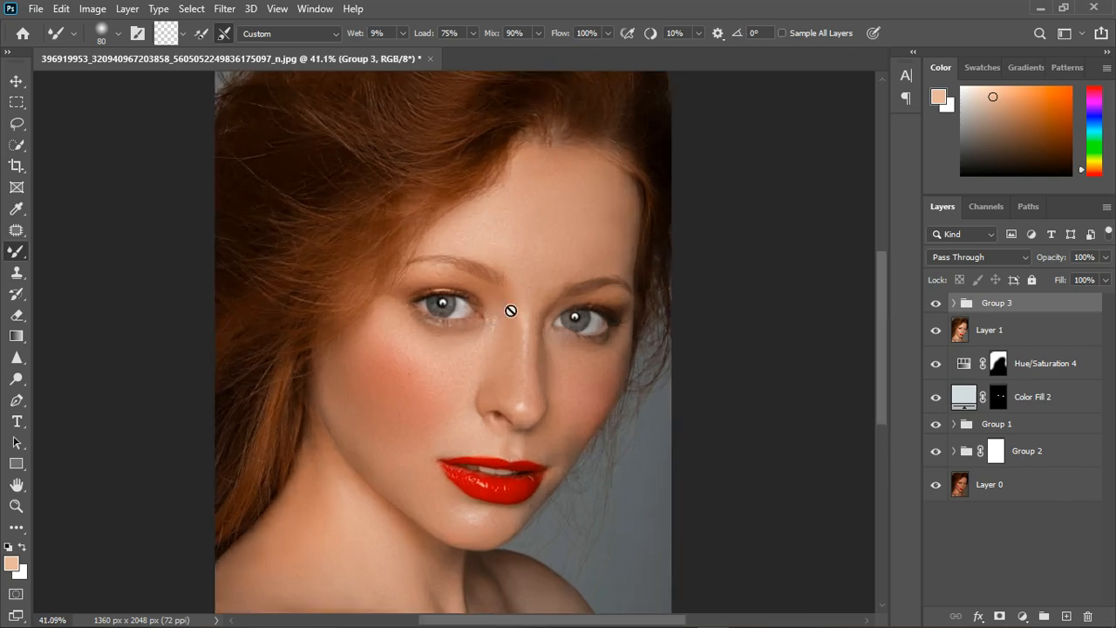
{"action": "scroll", "coordinate": [535, 325], "scroll_direction": "down", "scroll_amount": 1}
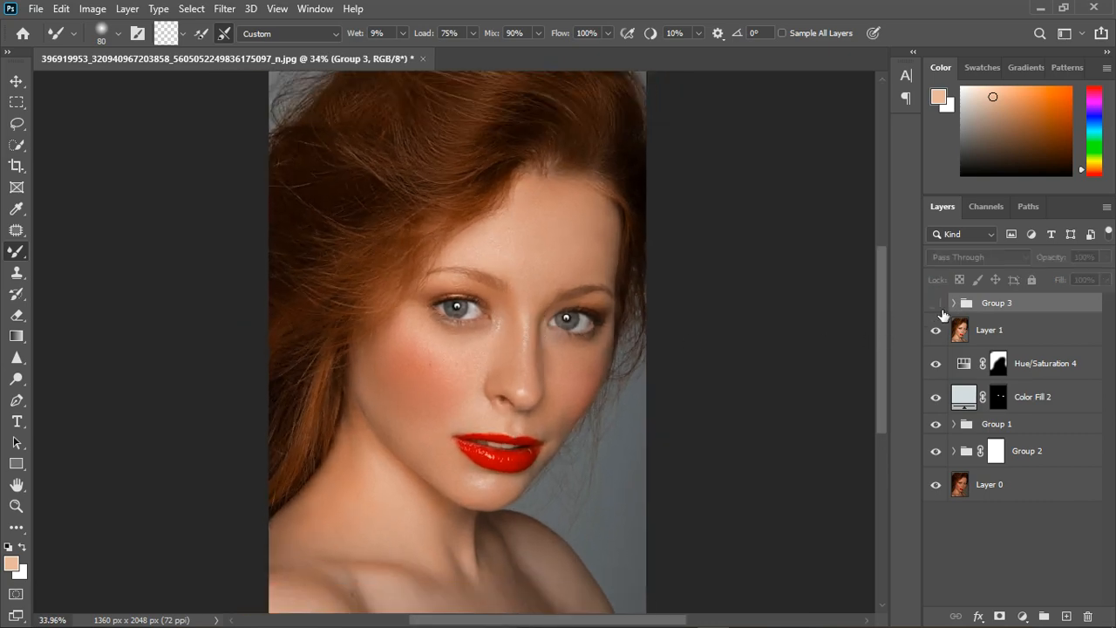
{"action": "scroll", "coordinate": [549, 153], "scroll_direction": "up", "scroll_amount": 1}
{"action": "scroll", "coordinate": [548, 153], "scroll_direction": "up", "scroll_amount": 2}
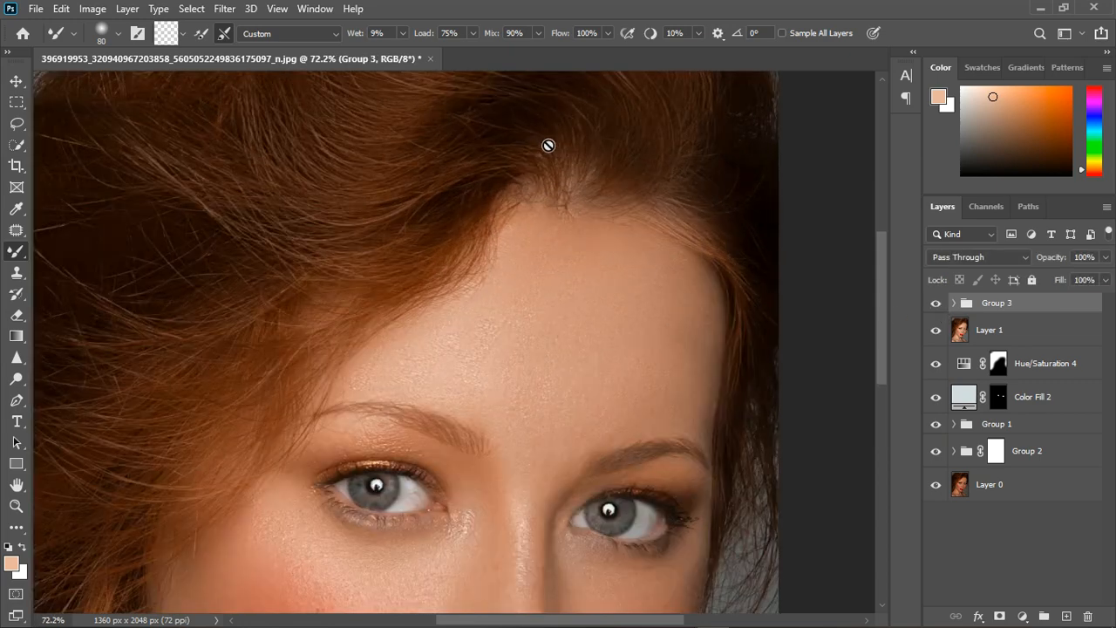
{"action": "left_click", "coordinate": [936, 303]}
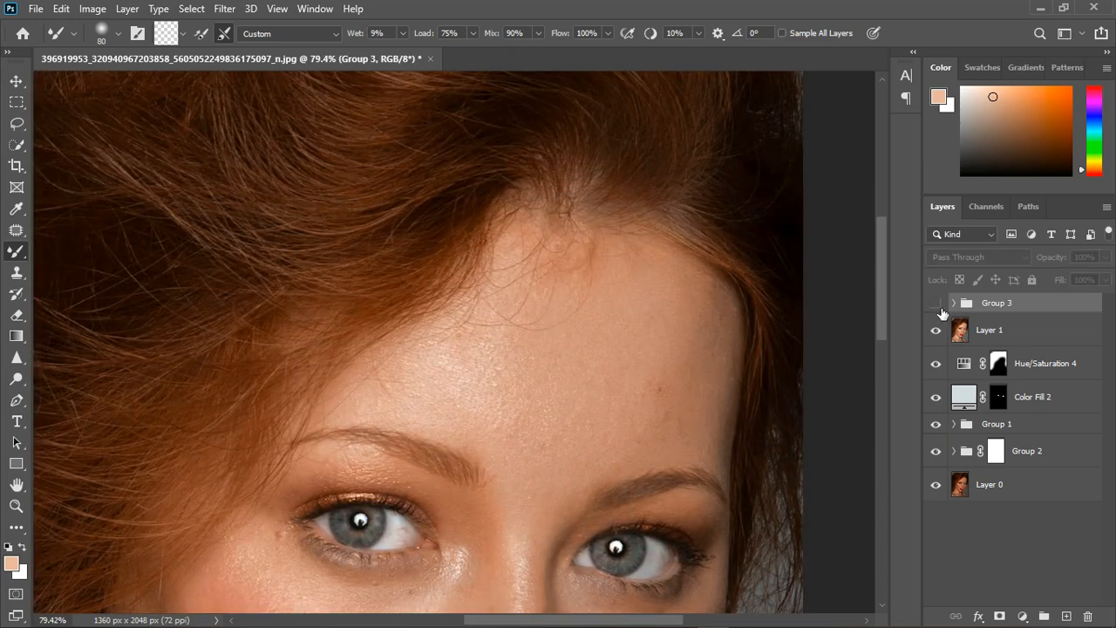
{"action": "left_click", "coordinate": [936, 302]}
{"action": "scroll", "coordinate": [583, 269], "scroll_direction": "down", "scroll_amount": 3}
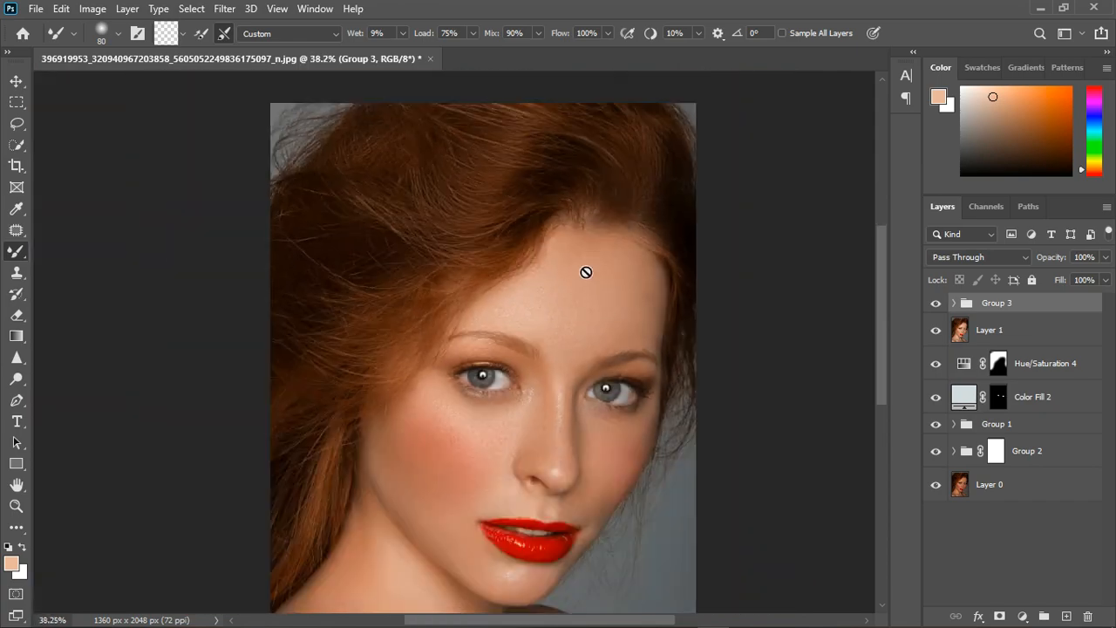
Inspect the skin smoothing on the cheek, neck, shoulder and whole face by toggling the frequency separation group's visibility.
{"action": "scroll", "coordinate": [395, 529], "scroll_direction": "up", "scroll_amount": 2}
{"action": "scroll", "coordinate": [395, 529], "scroll_direction": "up", "scroll_amount": 2}
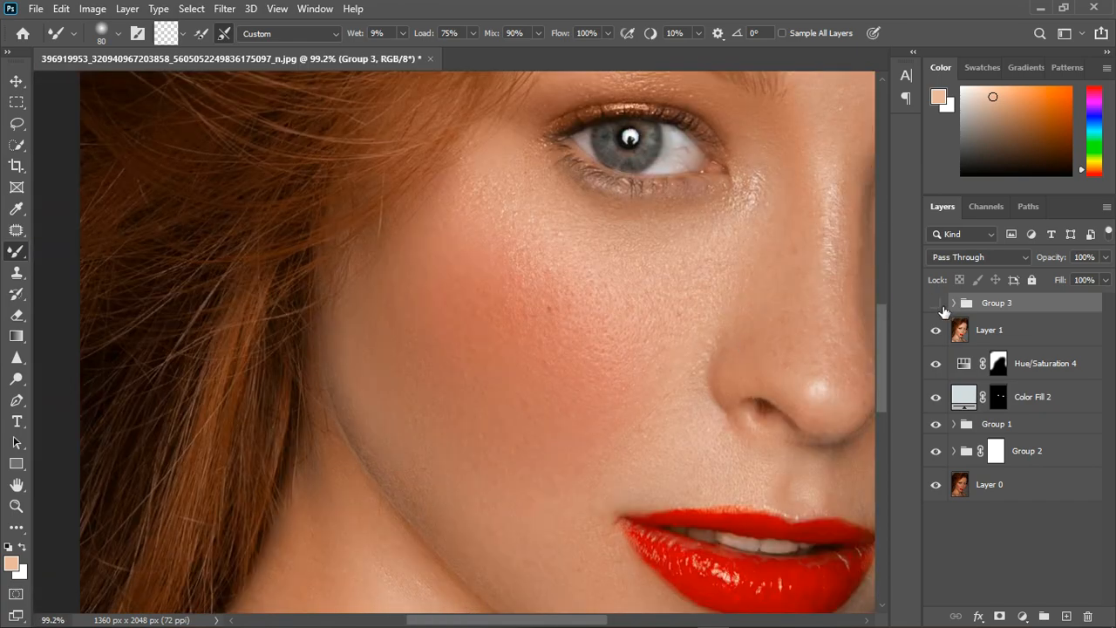
{"action": "left_click", "coordinate": [936, 302]}
{"action": "left_click", "coordinate": [937, 302]}
{"action": "scroll", "coordinate": [357, 306], "scroll_direction": "down", "scroll_amount": 3}
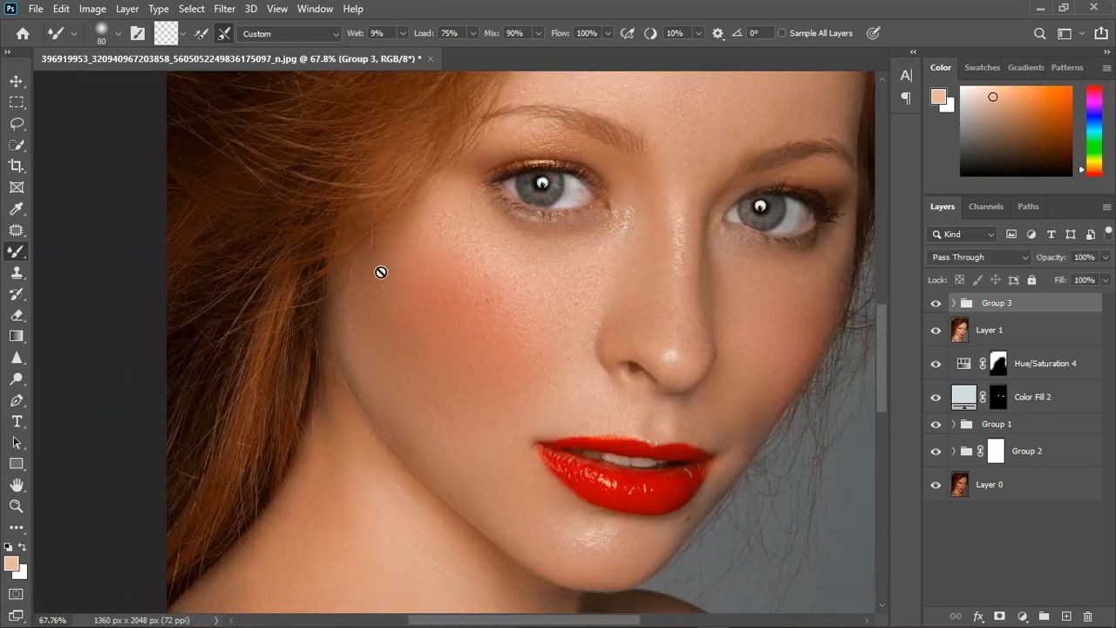
{"action": "scroll", "coordinate": [335, 503], "scroll_direction": "up", "scroll_amount": 2}
{"action": "scroll", "coordinate": [335, 503], "scroll_direction": "up", "scroll_amount": 2}
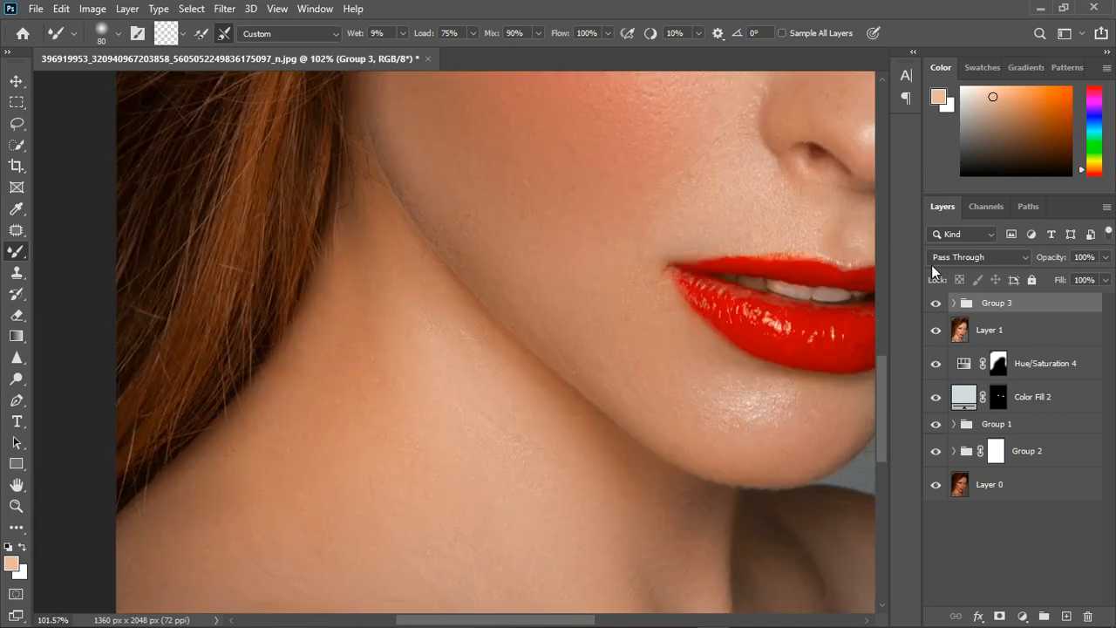
{"action": "left_click", "coordinate": [943, 306]}
{"action": "scroll", "coordinate": [392, 341], "scroll_direction": "down", "scroll_amount": 3}
{"action": "scroll", "coordinate": [697, 576], "scroll_direction": "up", "scroll_amount": 3}
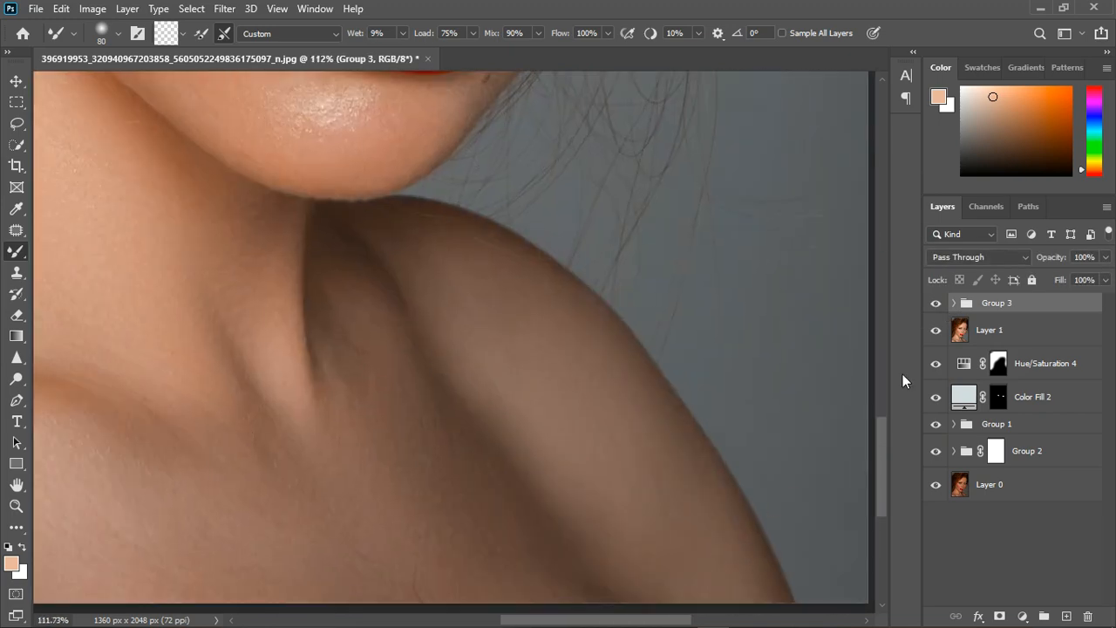
{"action": "left_click", "coordinate": [936, 303]}
{"action": "left_click", "coordinate": [937, 303]}
{"action": "scroll", "coordinate": [517, 465], "scroll_direction": "down", "scroll_amount": 5}
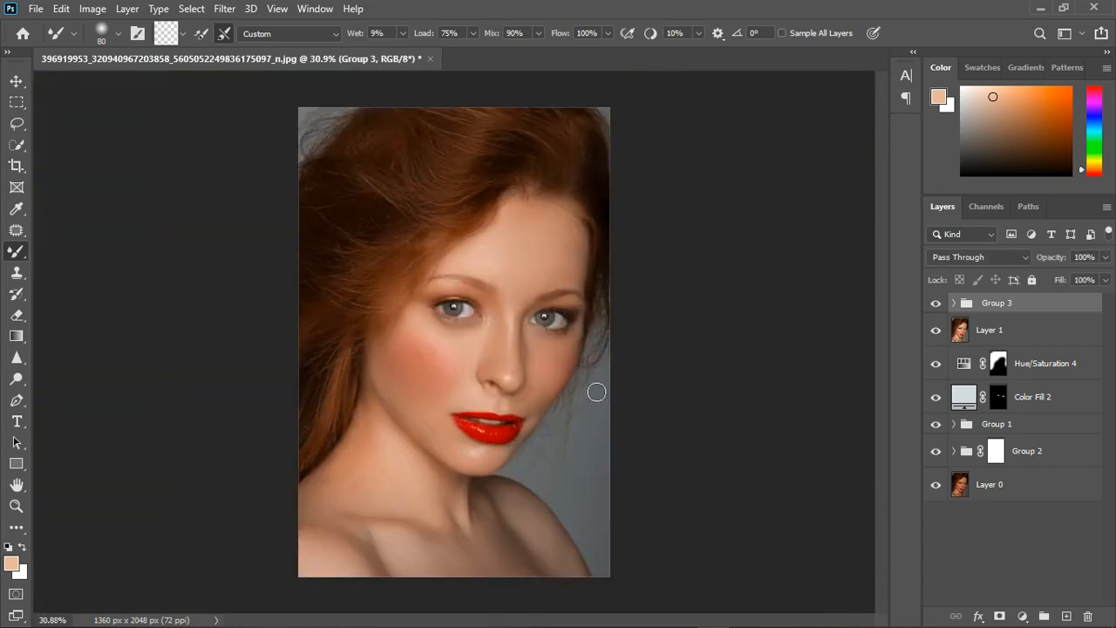
{"action": "scroll", "coordinate": [575, 387], "scroll_direction": "up", "scroll_amount": 3}
{"action": "left_click", "coordinate": [936, 304]}
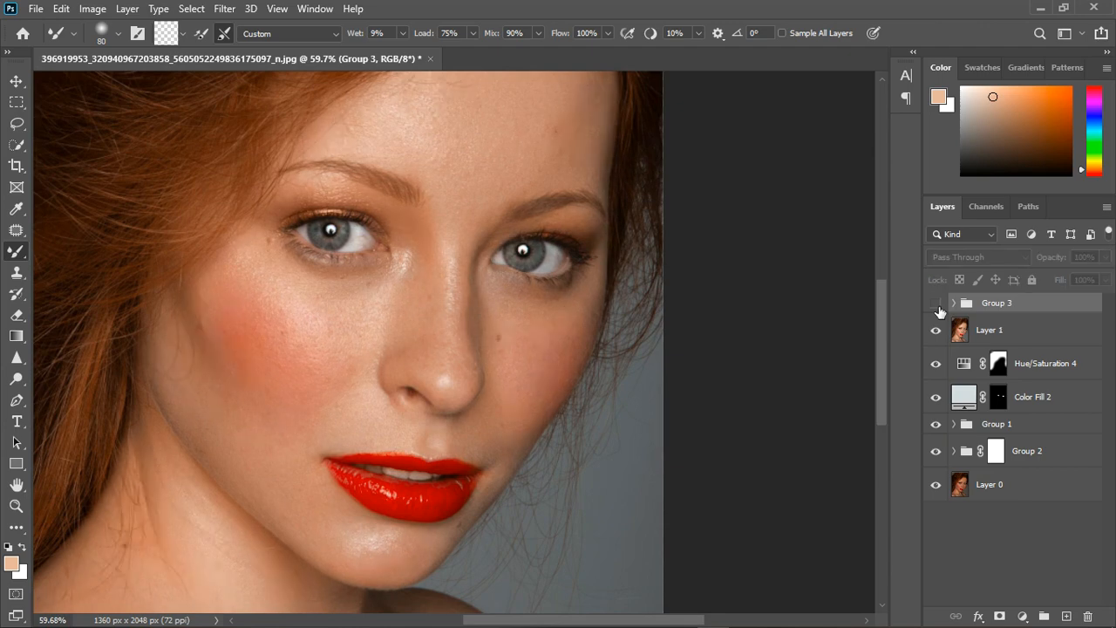
{"action": "left_click", "coordinate": [936, 304]}
{"action": "scroll", "coordinate": [302, 448], "scroll_direction": "down", "scroll_amount": 2}
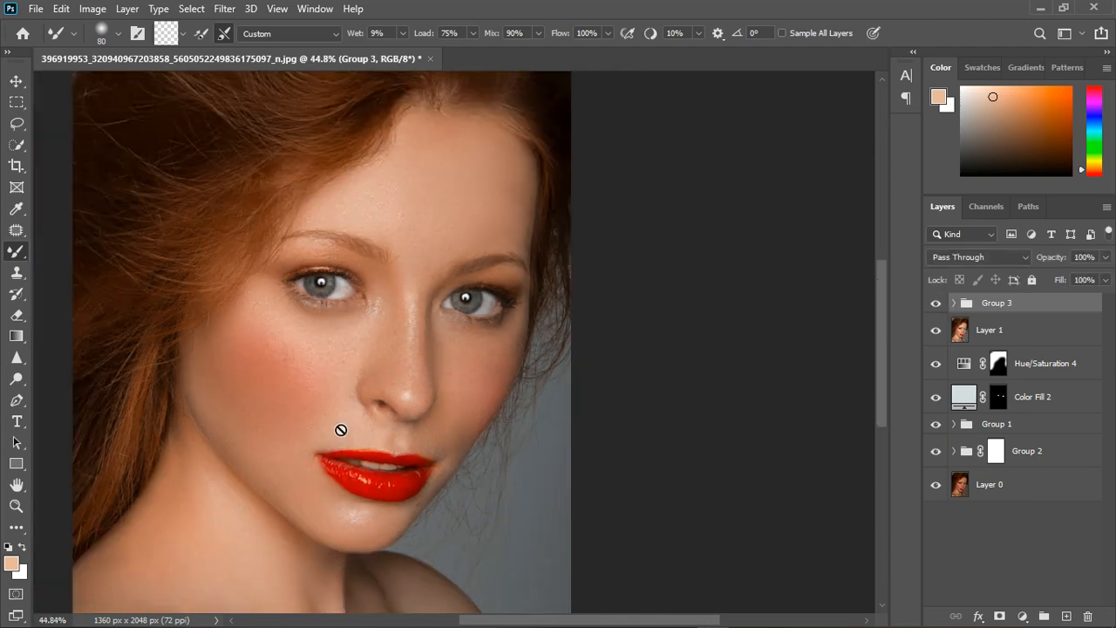
{"action": "scroll", "coordinate": [413, 269], "scroll_direction": "down", "scroll_amount": 1}
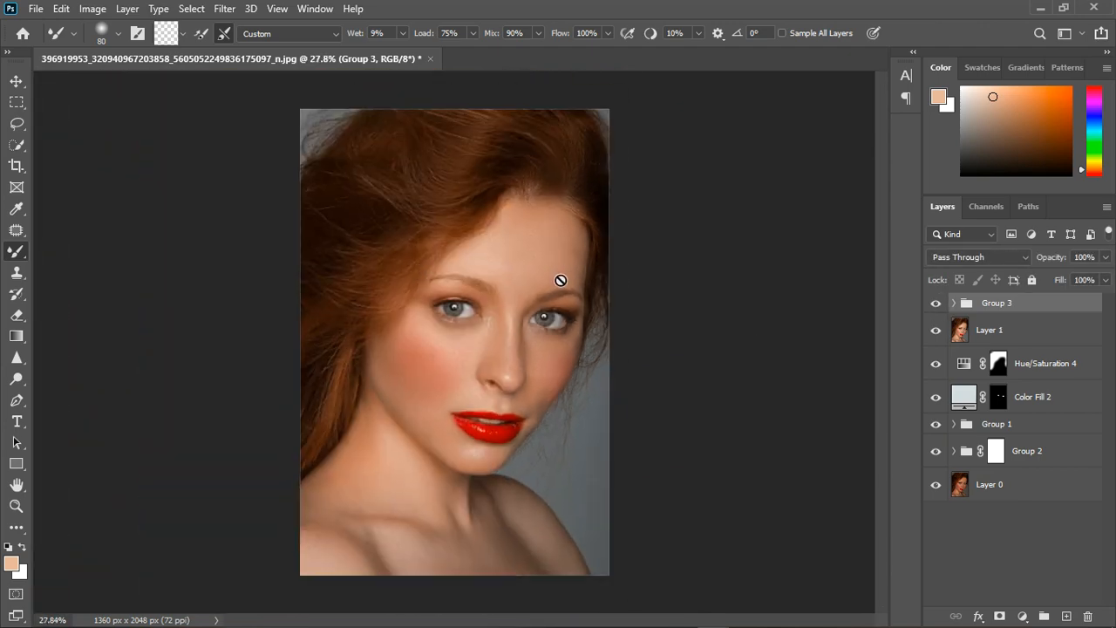
{"action": "scroll", "coordinate": [558, 256], "scroll_direction": "up", "scroll_amount": 1}
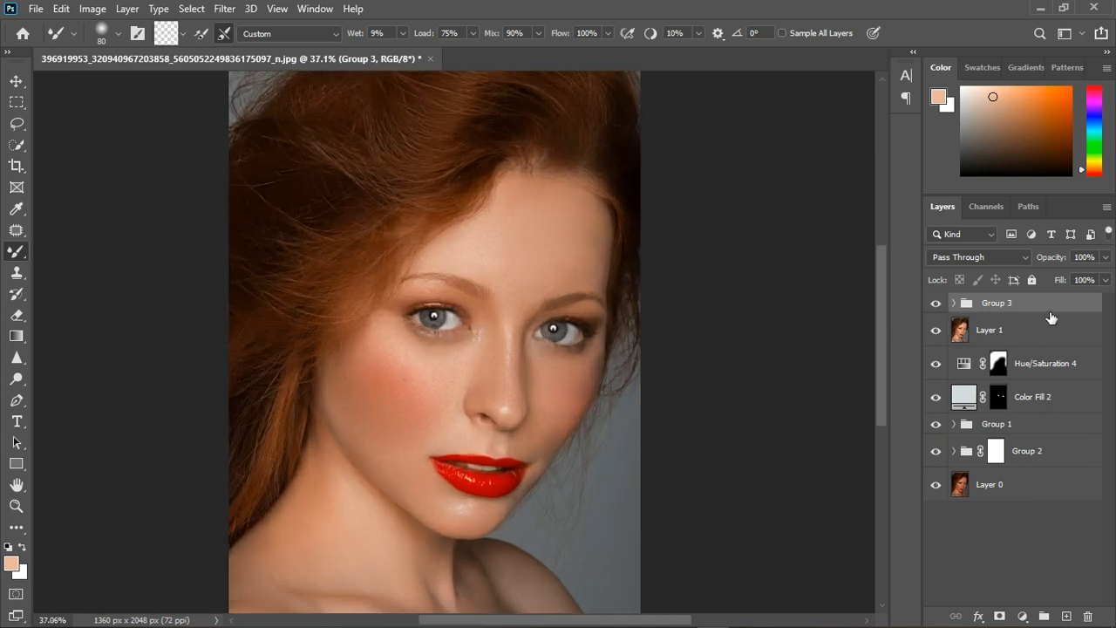
Stamp the visible layers into a new layer at the top and add a Curves adjustment above it that brightens the midtones.
{"action": "left_click", "coordinate": [1022, 615]}
{"action": "left_click", "coordinate": [1028, 414]}
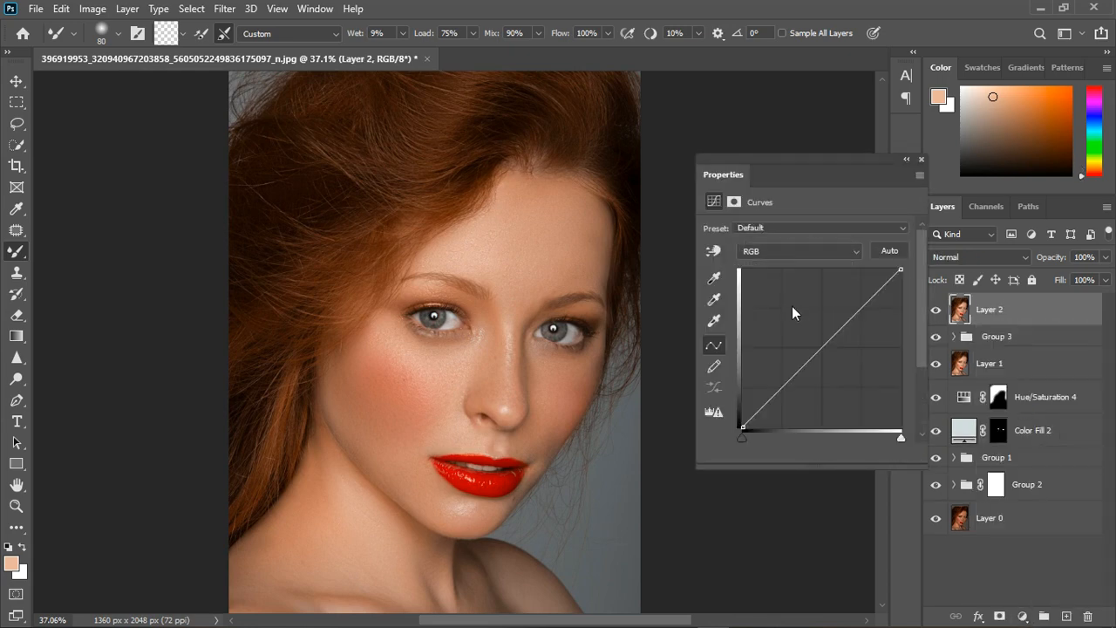
{"action": "mouse_move", "coordinate": [824, 346]}
{"action": "left_mouse_down"}
{"action": "mouse_move", "coordinate": [840, 358]}
{"action": "mouse_move", "coordinate": [824, 342]}
{"action": "left_mouse_up"}
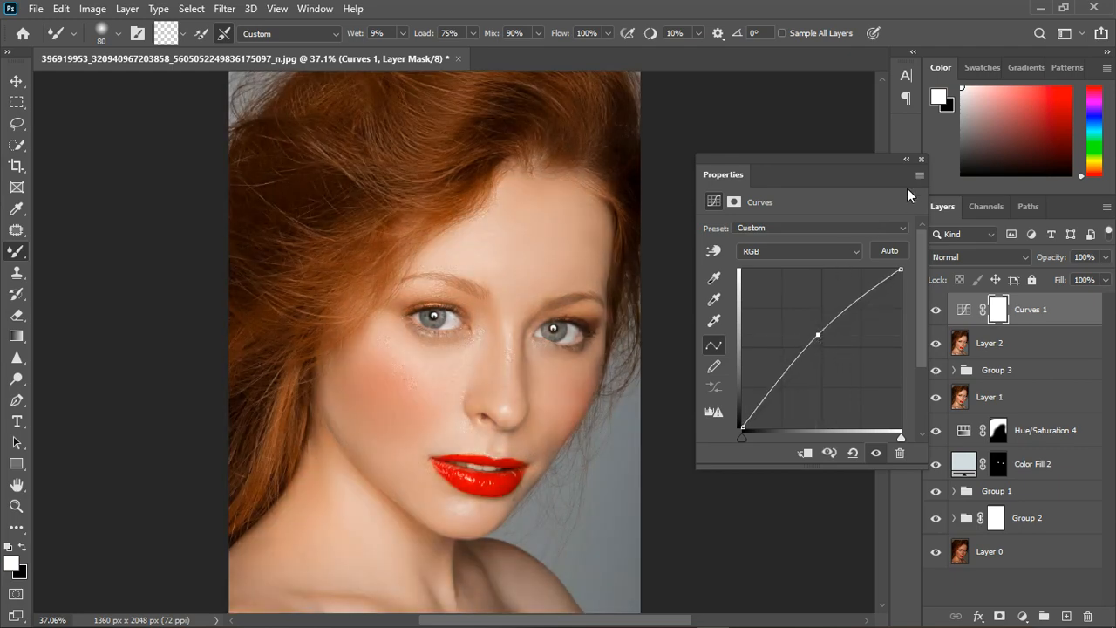
{"action": "left_click", "coordinate": [922, 164]}
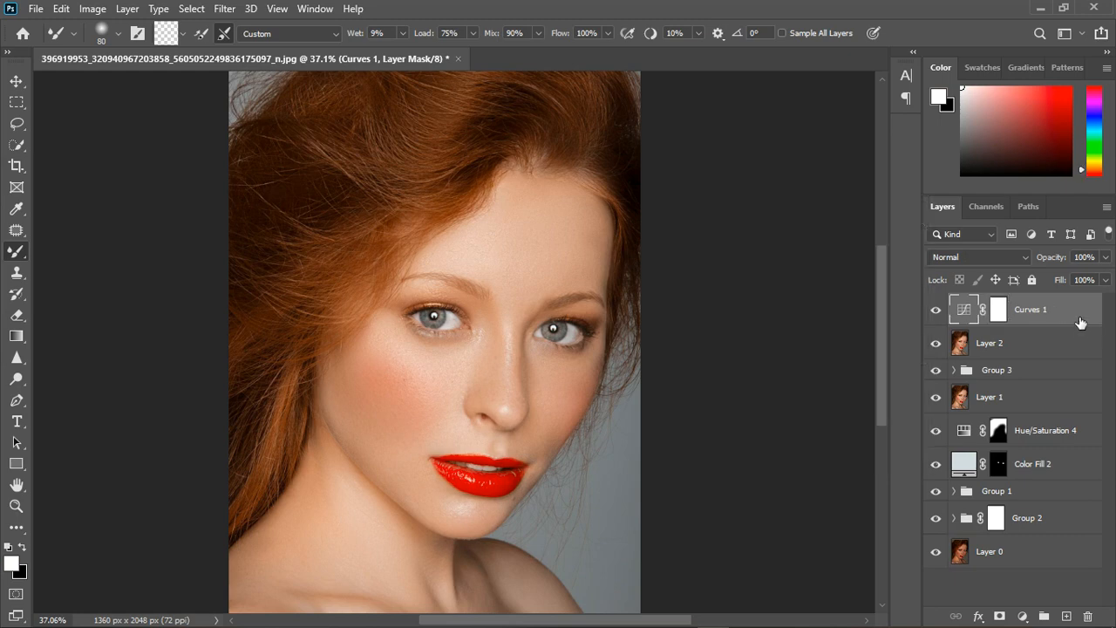
Limit the Curves layer to the highlights using Blend If with the underlying layer's shadow slider split to 154/214, and compare before and after.
{"action": "double_click", "coordinate": [1079, 323]}
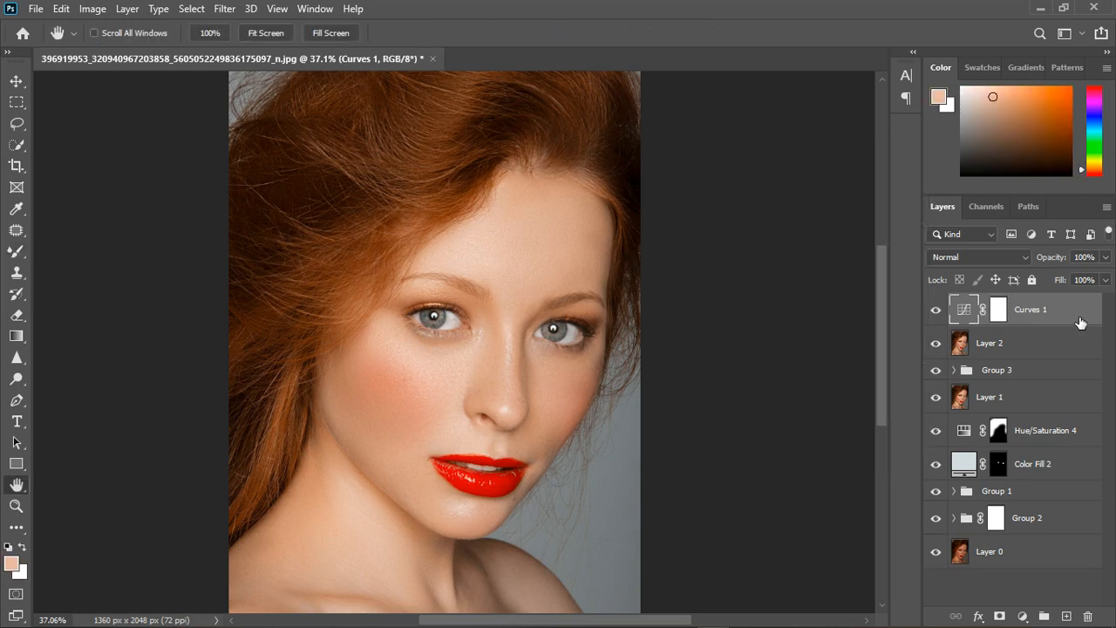
{"action": "left_click_drag", "start_coordinate": [746, 105], "coordinate": [960, 85]}
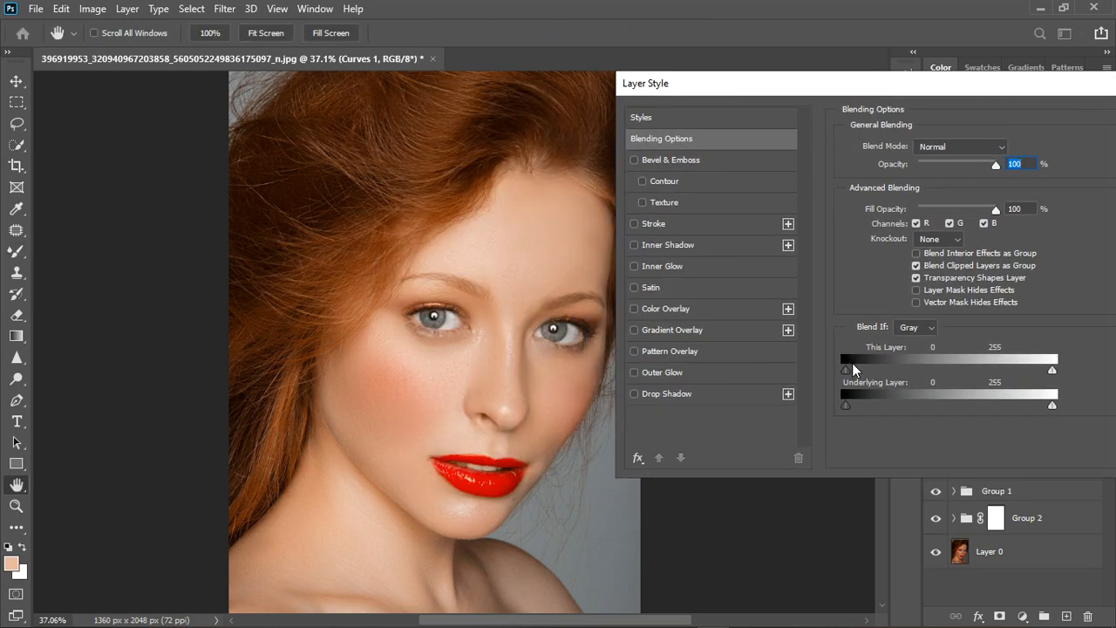
{"action": "left_click_drag", "start_coordinate": [844, 404], "coordinate": [974, 387]}
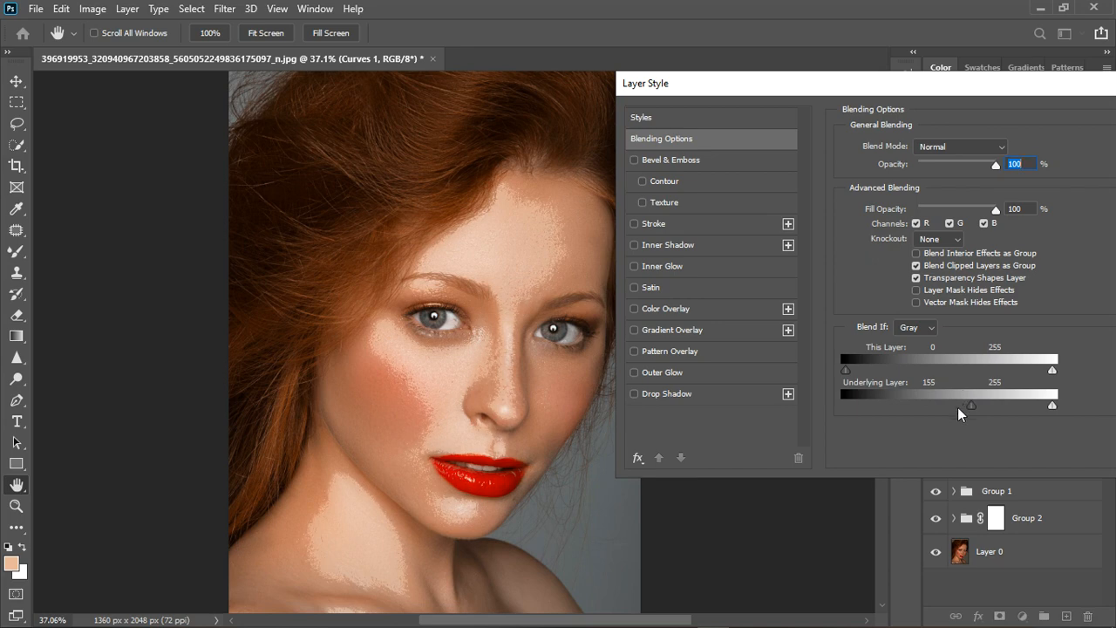
{"action": "left_click_drag", "start_coordinate": [977, 401], "coordinate": [989, 397]}
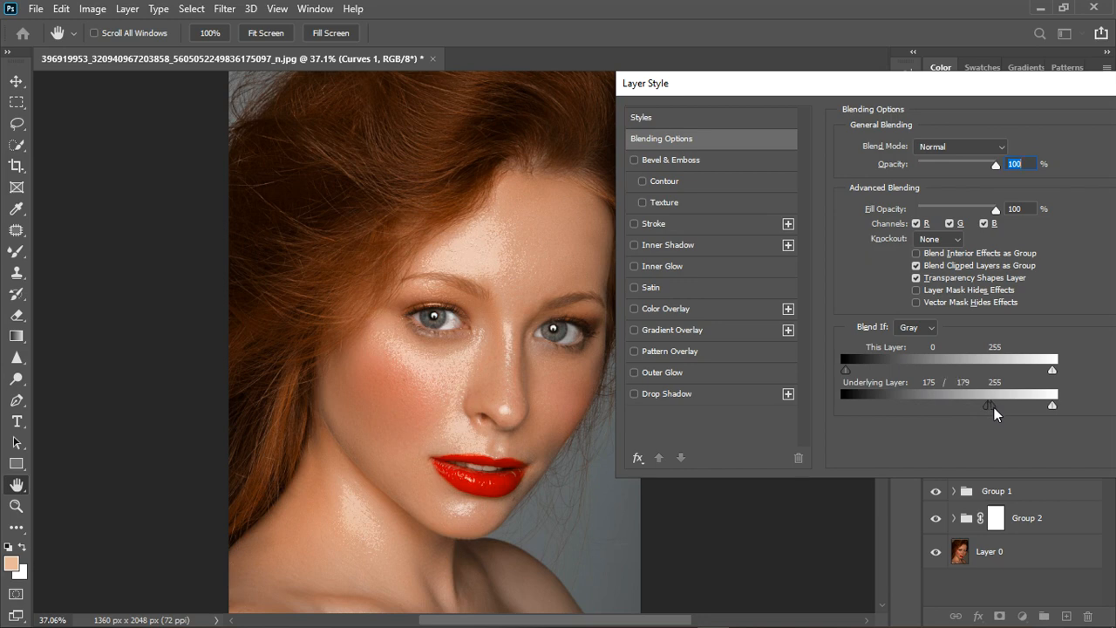
{"action": "left_click_drag", "start_coordinate": [993, 407], "coordinate": [1013, 401]}
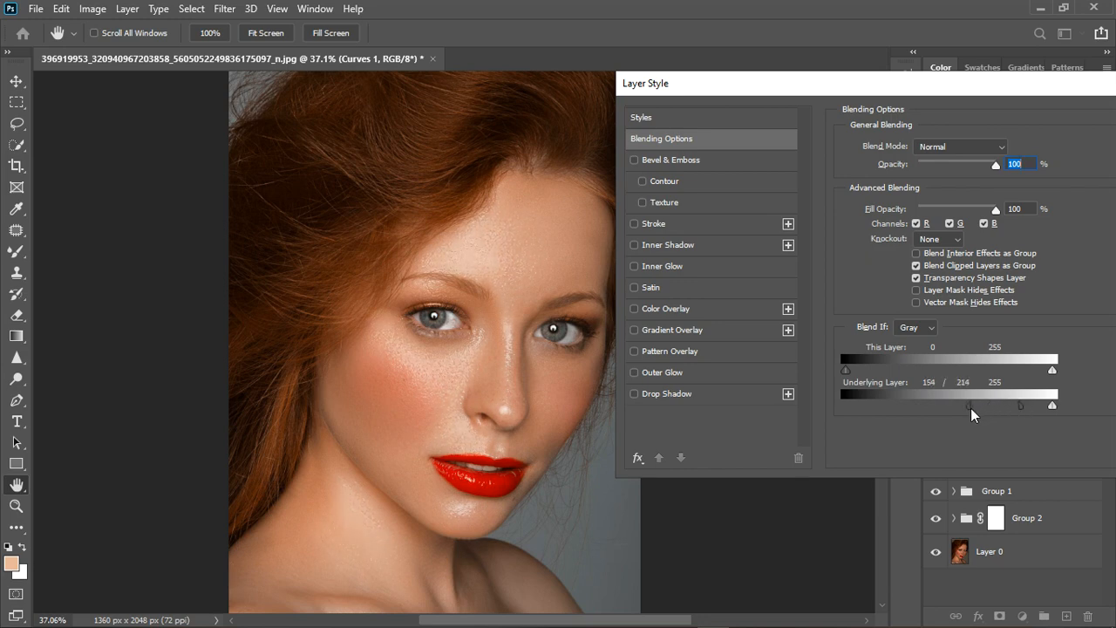
{"action": "left_click_drag", "start_coordinate": [1031, 89], "coordinate": [896, 88]}
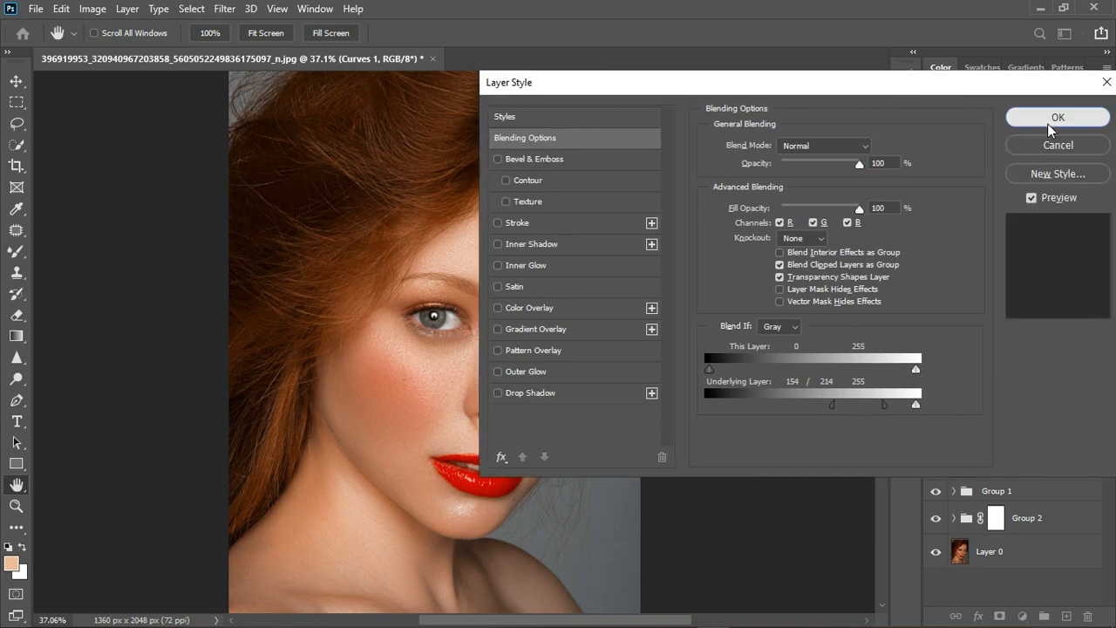
{"action": "left_click", "coordinate": [1048, 120]}
{"action": "left_click", "coordinate": [937, 312]}
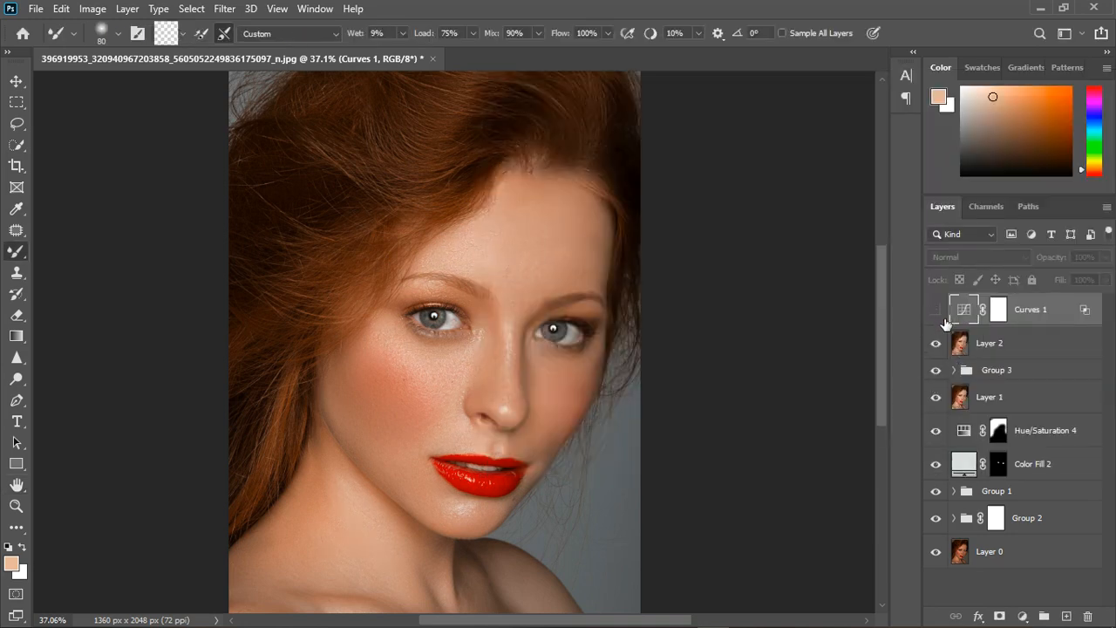
{"action": "left_click", "coordinate": [938, 312]}
Set the Curves layer's opacity to 87% and check the softened highlights on the whole portrait.
{"action": "scroll", "coordinate": [397, 401], "scroll_direction": "down", "scroll_amount": 3}
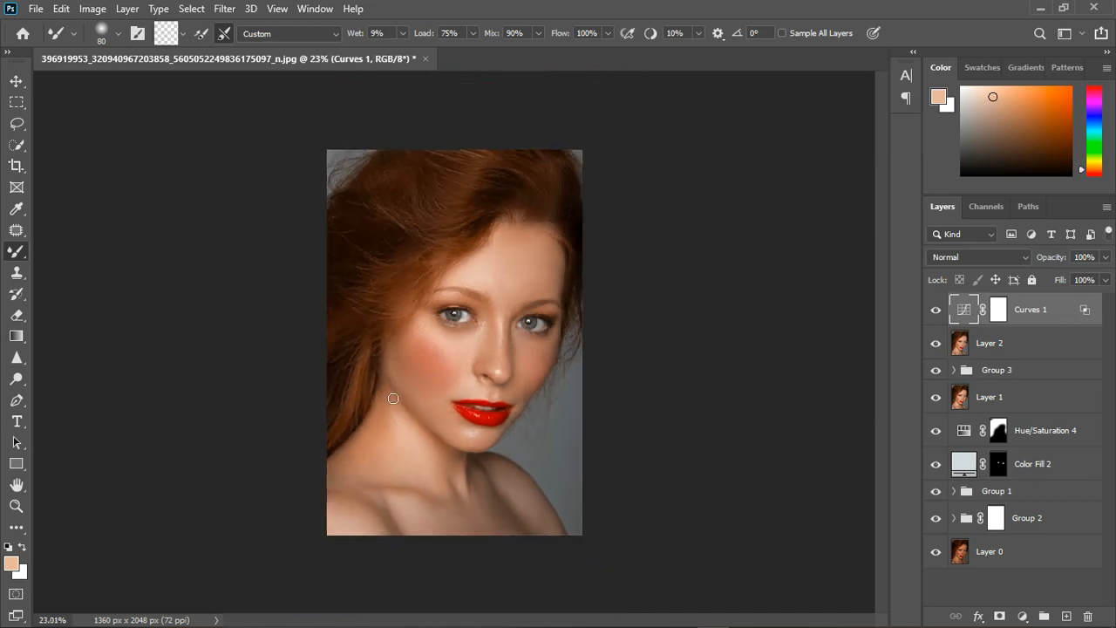
{"action": "scroll", "coordinate": [517, 460], "scroll_direction": "up", "scroll_amount": 2}
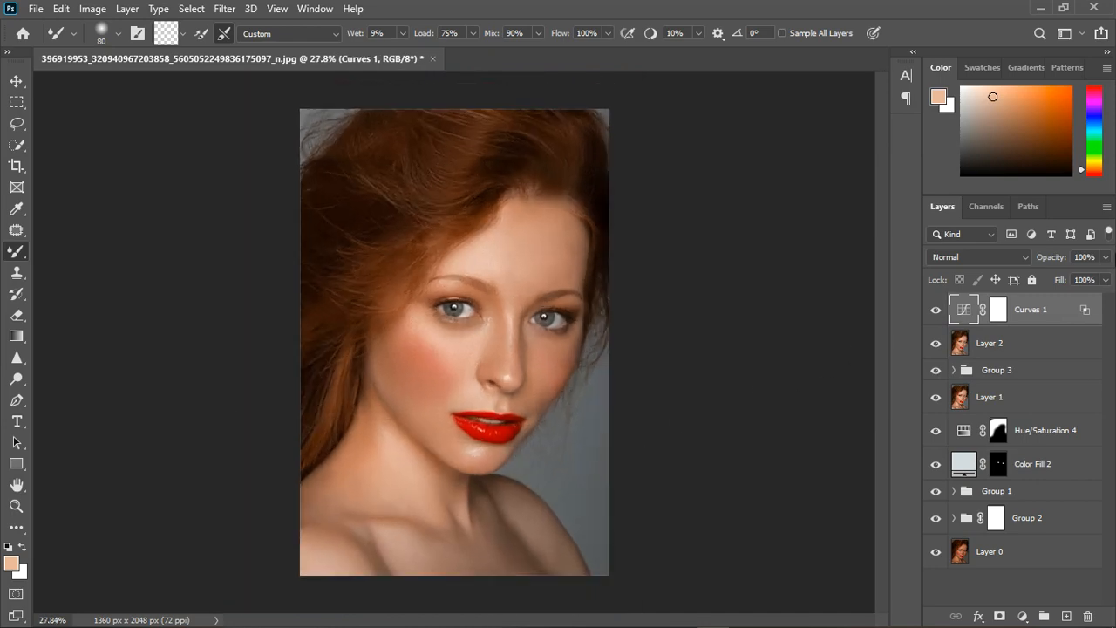
{"action": "left_click", "coordinate": [1105, 257]}
{"action": "left_click_drag", "start_coordinate": [1105, 278], "coordinate": [1092, 278]}
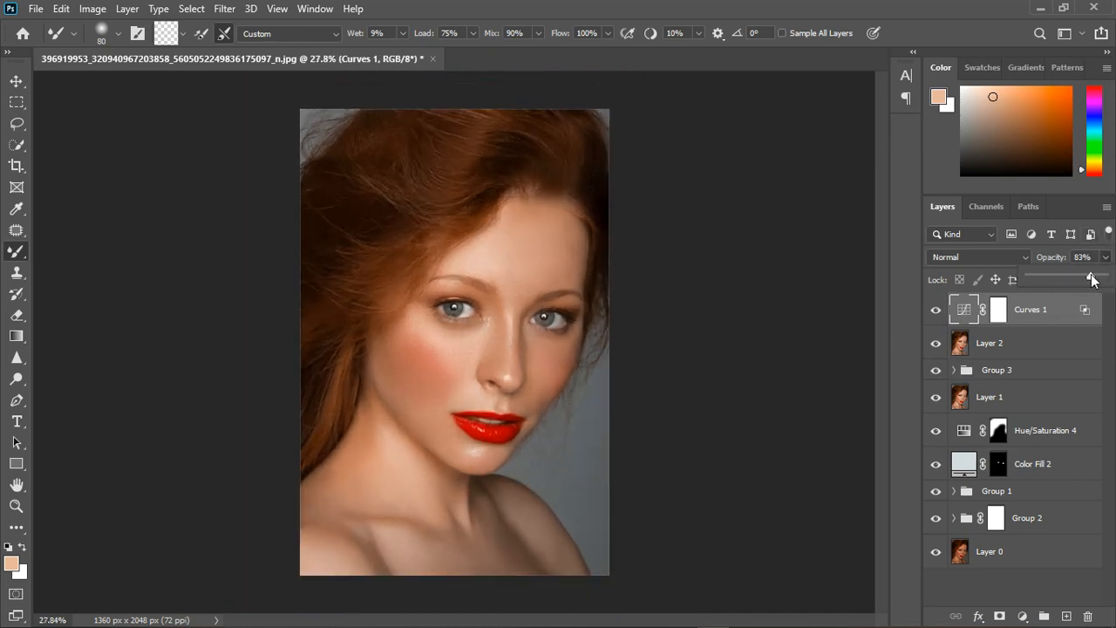
{"action": "left_click", "coordinate": [947, 316]}
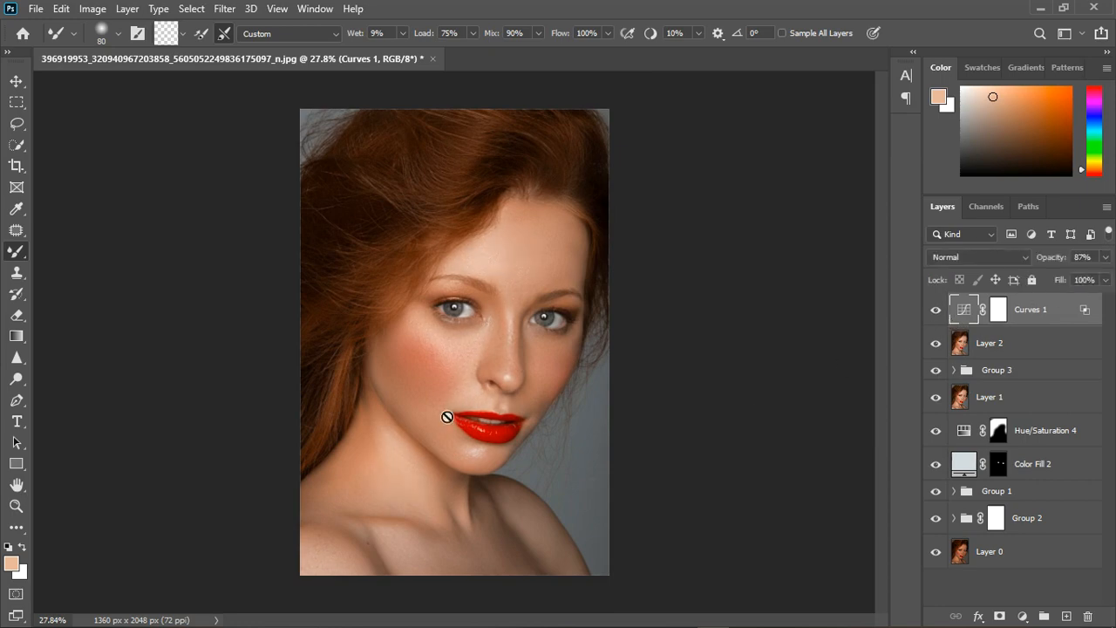
{"action": "scroll", "coordinate": [448, 418], "scroll_direction": "down", "scroll_amount": 2}
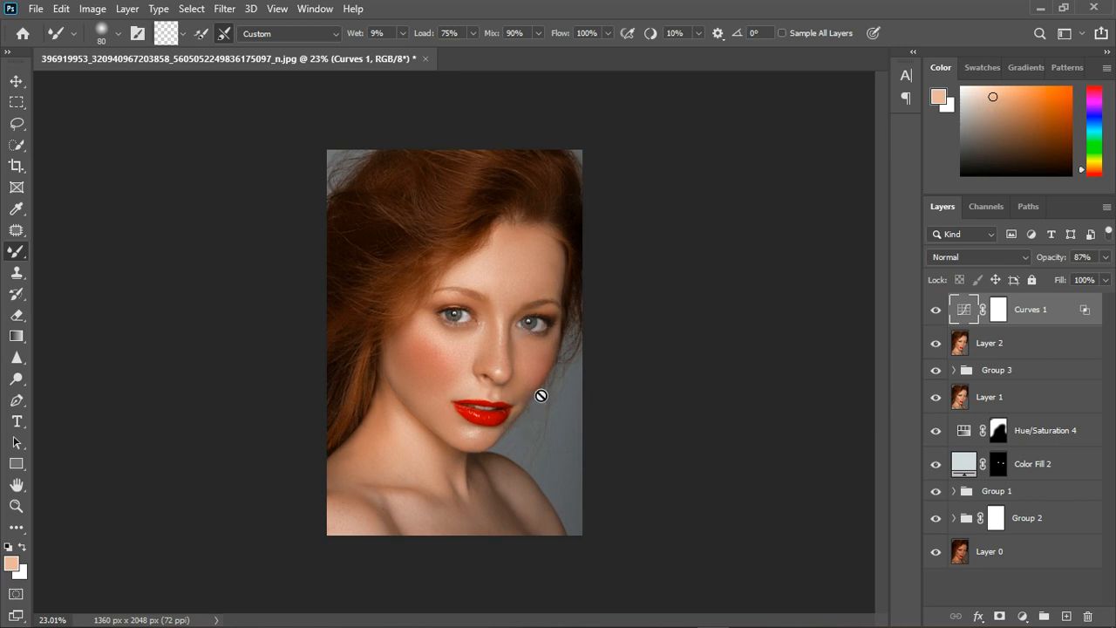
{"action": "scroll", "coordinate": [528, 334], "scroll_direction": "up", "scroll_amount": 6}
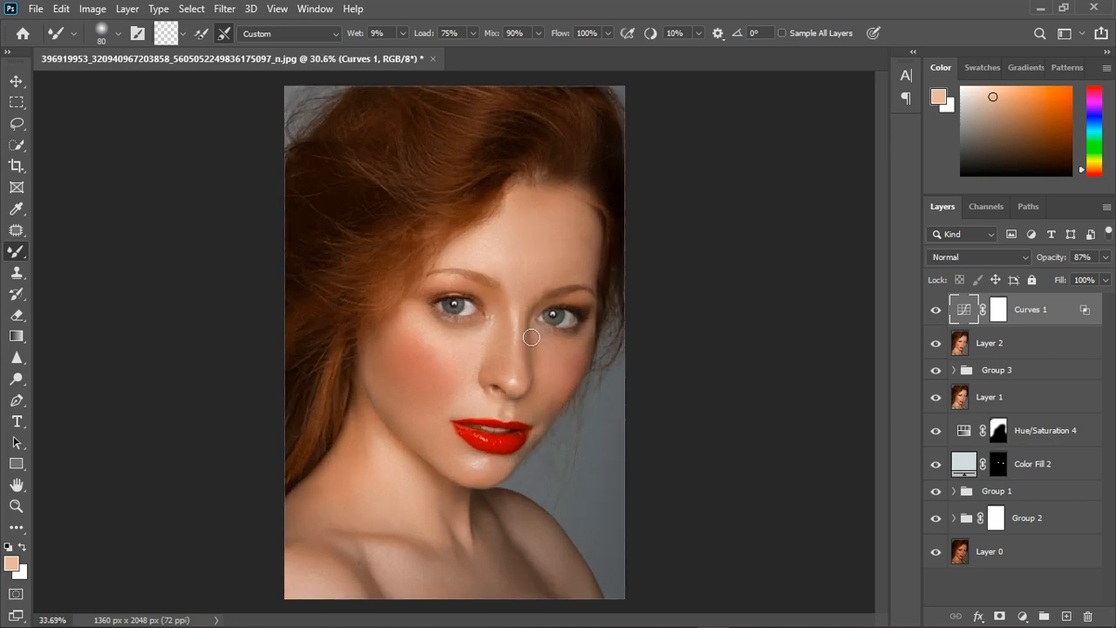
{"action": "scroll", "coordinate": [396, 339], "scroll_direction": "down", "scroll_amount": 6}
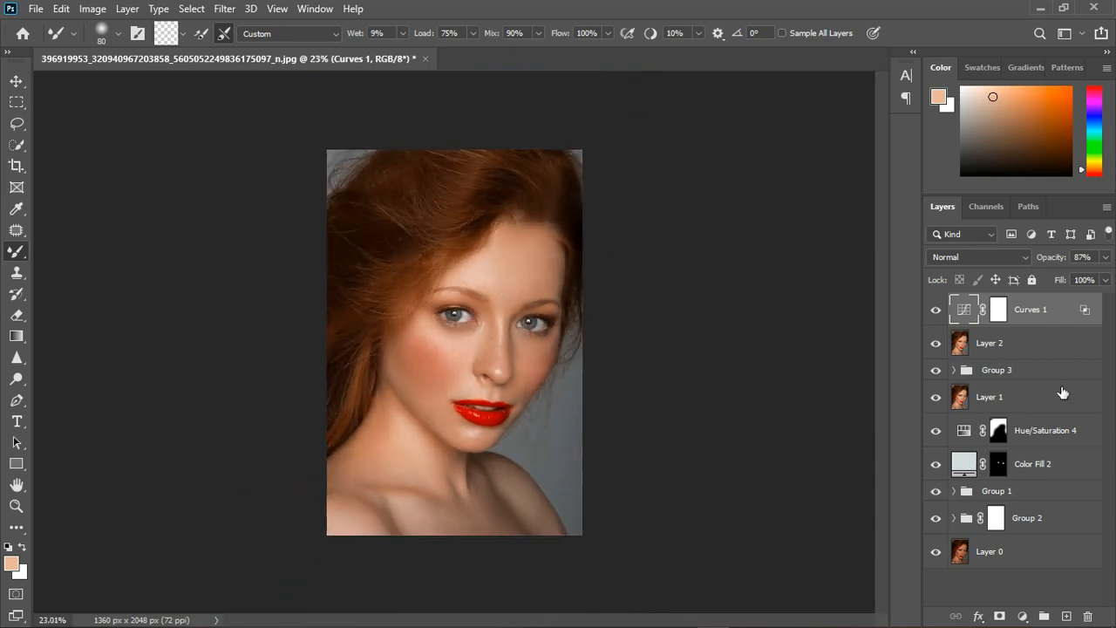
Add a Color Balance adjustment layer at the top and shift its highlights toward blue by +9.
{"action": "left_click", "coordinate": [1023, 615]}
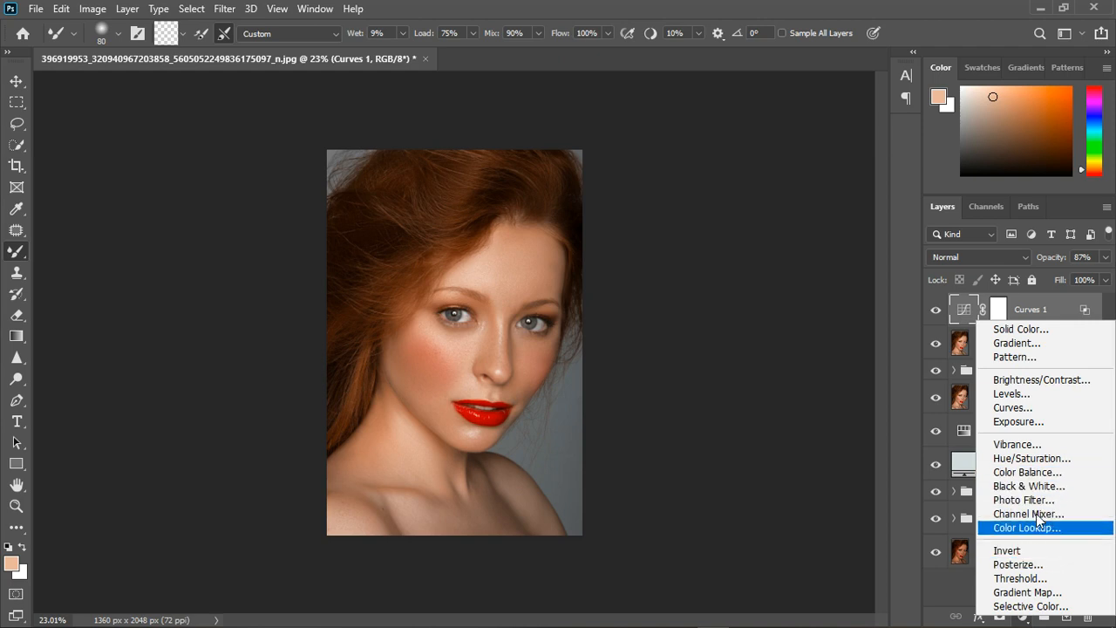
{"action": "left_click", "coordinate": [1039, 472]}
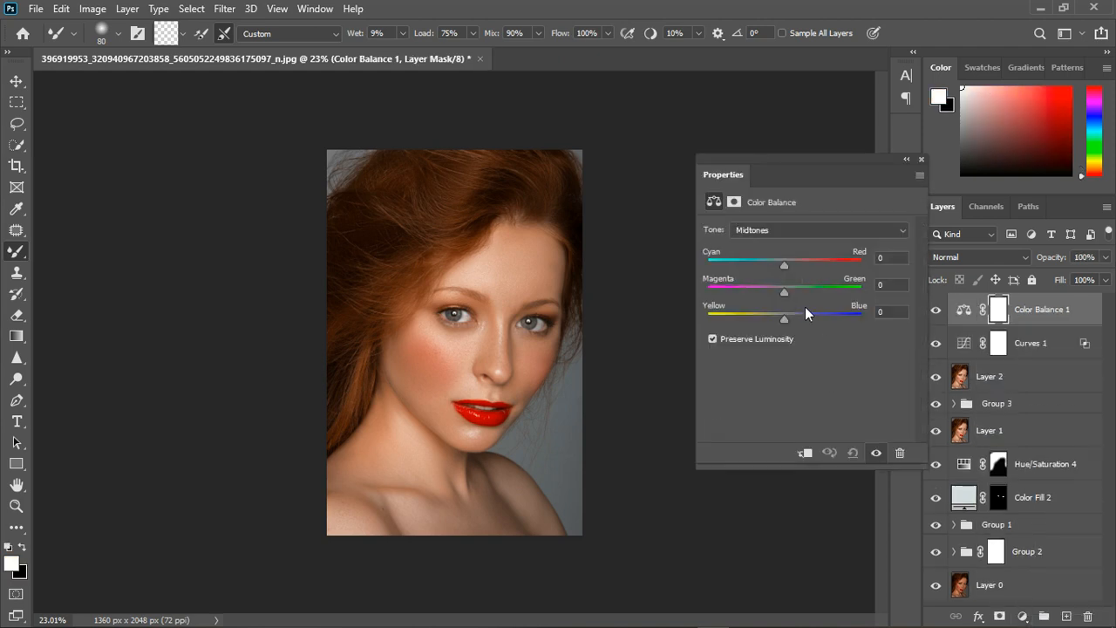
{"action": "left_click", "coordinate": [784, 236]}
{"action": "left_click", "coordinate": [782, 267]}
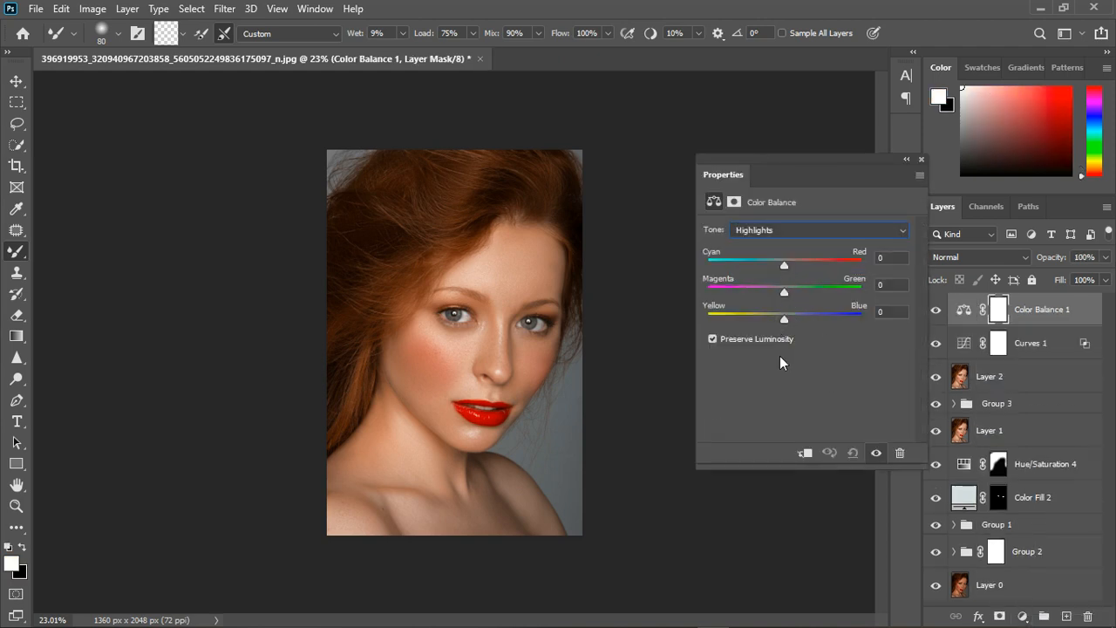
{"action": "left_click_drag", "start_coordinate": [785, 318], "coordinate": [790, 320]}
Shift the Color Balance midtones slightly toward blue at +4 and toward cyan.
{"action": "left_click", "coordinate": [781, 231]}
{"action": "left_click", "coordinate": [778, 254]}
{"action": "left_click_drag", "start_coordinate": [792, 320], "coordinate": [790, 320]}
{"action": "left_click_drag", "start_coordinate": [786, 263], "coordinate": [780, 266]}
Tint the Color Balance shadows slightly toward blue, magenta and cyan.
{"action": "left_click", "coordinate": [783, 231]}
{"action": "left_click", "coordinate": [782, 241]}
{"action": "left_click_drag", "start_coordinate": [780, 319], "coordinate": [790, 319]}
{"action": "left_click_drag", "start_coordinate": [785, 292], "coordinate": [781, 291]}
{"action": "left_click_drag", "start_coordinate": [784, 263], "coordinate": [783, 267]}
Ease the midtones back from cyan toward red, and set the Color Balance highlights to +3 red and +1 green.
{"action": "left_click", "coordinate": [773, 227]}
{"action": "left_click", "coordinate": [775, 254]}
{"action": "left_click_drag", "start_coordinate": [781, 267], "coordinate": [785, 267]}
{"action": "left_click", "coordinate": [785, 230]}
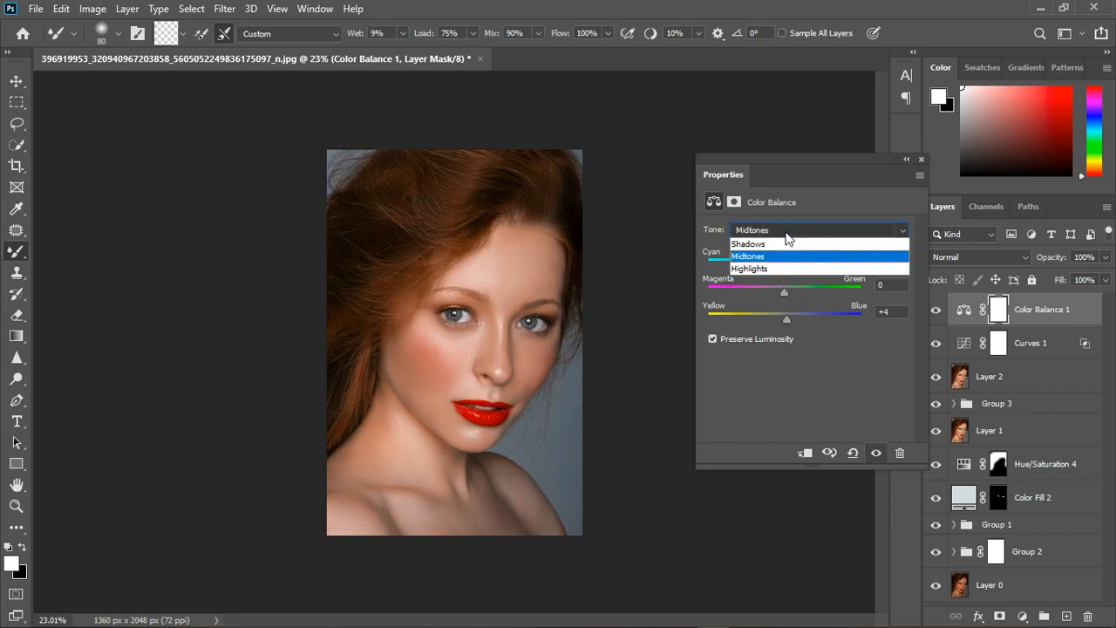
{"action": "left_click", "coordinate": [775, 267]}
{"action": "left_click_drag", "start_coordinate": [782, 292], "coordinate": [787, 267]}
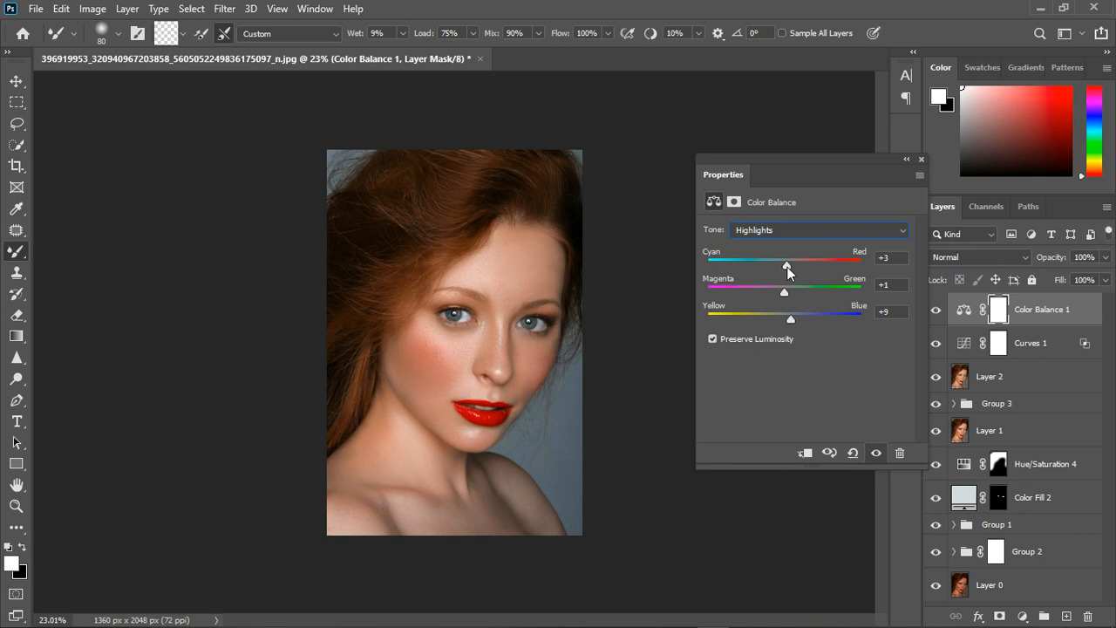
{"action": "left_click", "coordinate": [921, 160]}
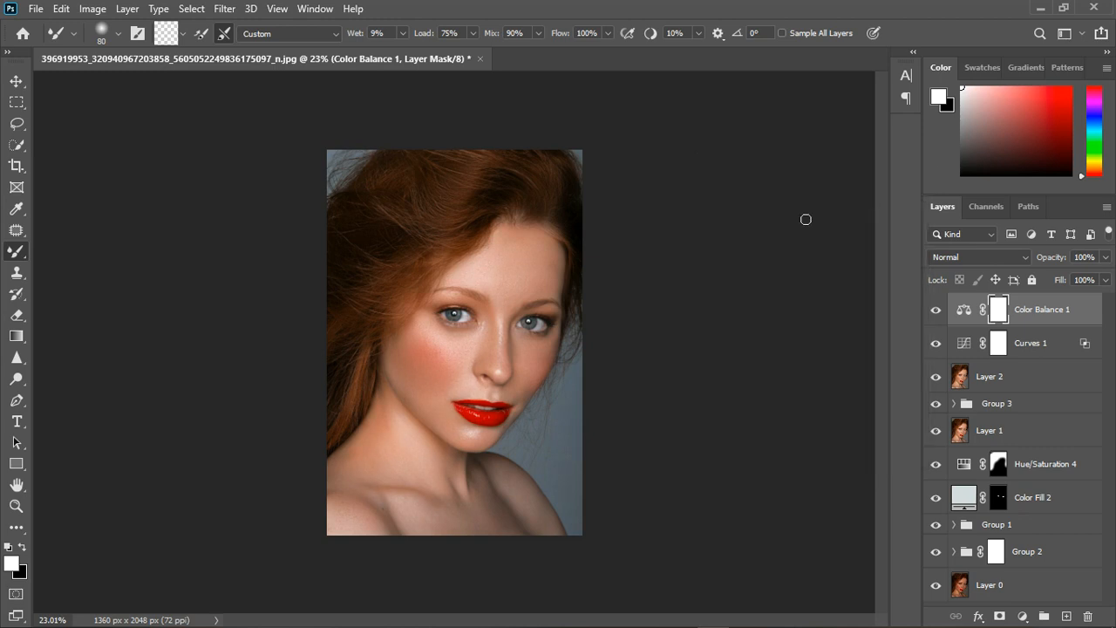
Compare the portrait with and without the Color Balance adjustment, both close up and as a whole.
{"action": "scroll", "coordinate": [533, 321], "scroll_direction": "down", "scroll_amount": 1}
{"action": "scroll", "coordinate": [514, 336], "scroll_direction": "up", "scroll_amount": 3}
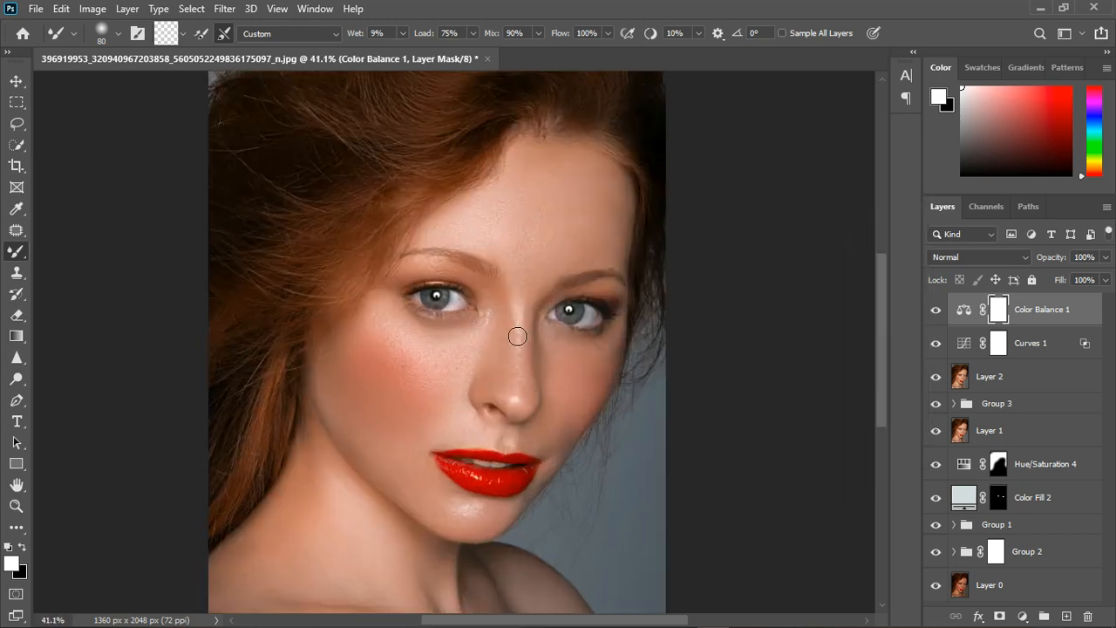
{"action": "scroll", "coordinate": [518, 335], "scroll_direction": "down", "scroll_amount": 1}
{"action": "left_click", "coordinate": [942, 312]}
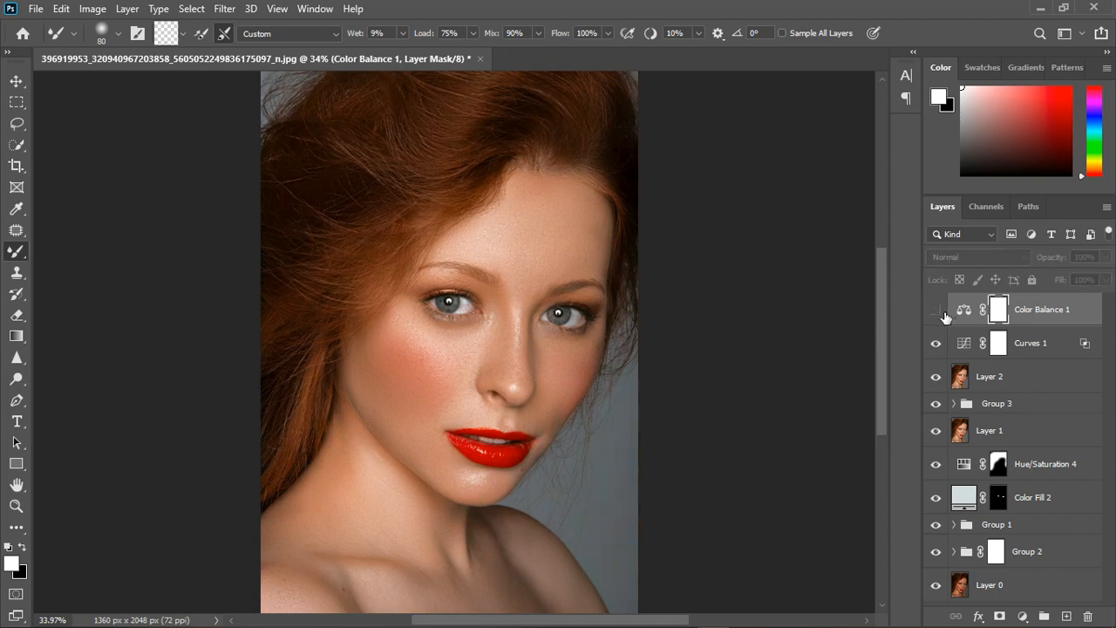
{"action": "left_click", "coordinate": [943, 314]}
{"action": "scroll", "coordinate": [547, 350], "scroll_direction": "down", "scroll_amount": 2}
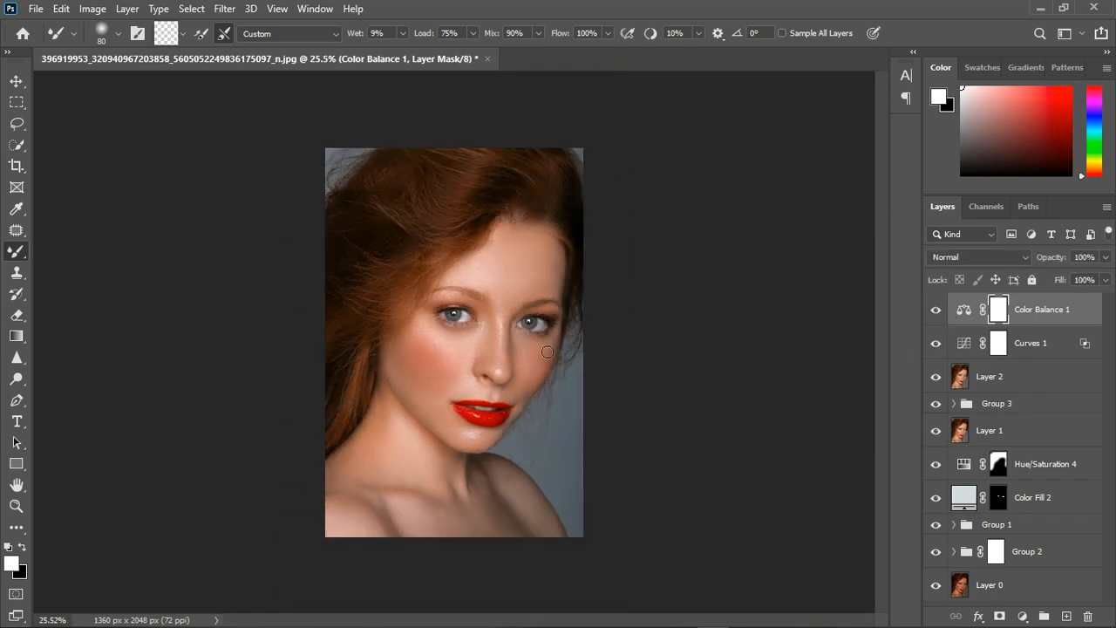
Stamp all visible layers into a new layer above the Color Balance adjustment.
{"action": "scroll", "coordinate": [547, 351], "scroll_direction": "up", "scroll_amount": 1}
{"action": "left_click_drag", "start_coordinate": [1011, 318], "coordinate": [1008, 337]}
{"action": "key", "text": "ctrl+shift+alt+e"}
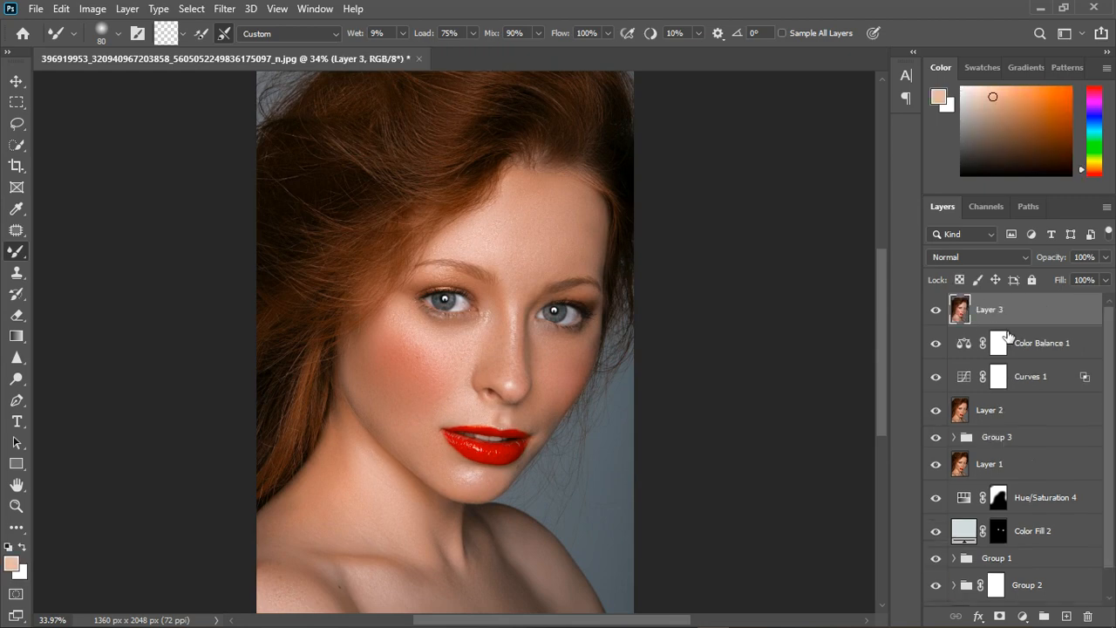
{"action": "key", "text": "ctrl+z"}
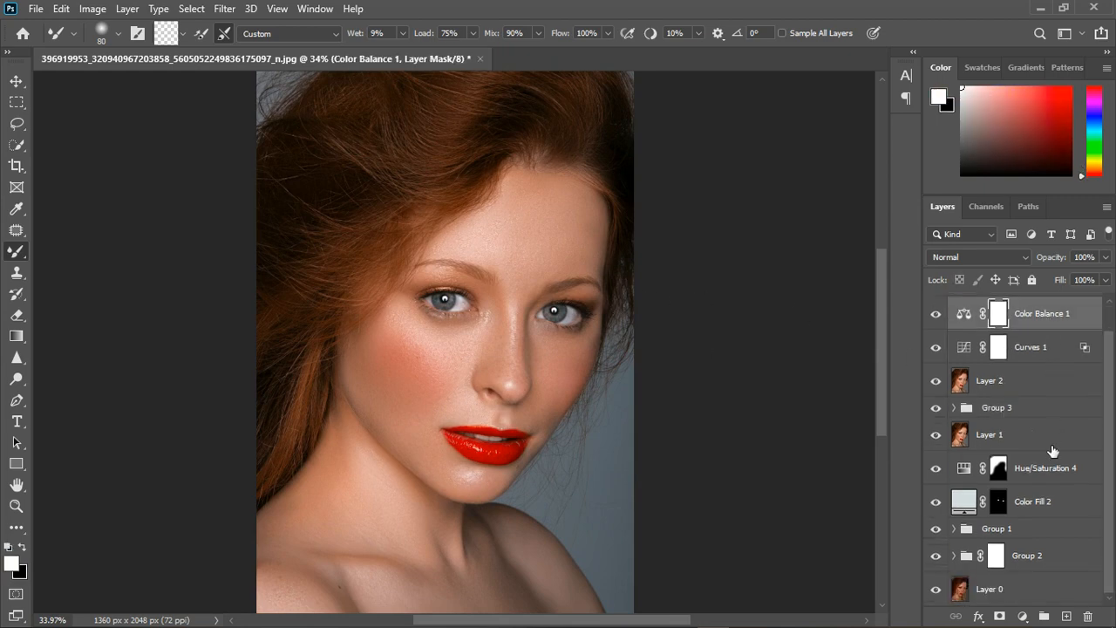
Group Layer 2, Curves 1 and Color Balance 1 together.
{"action": "left_click", "coordinate": [1063, 468], "text": "shift"}
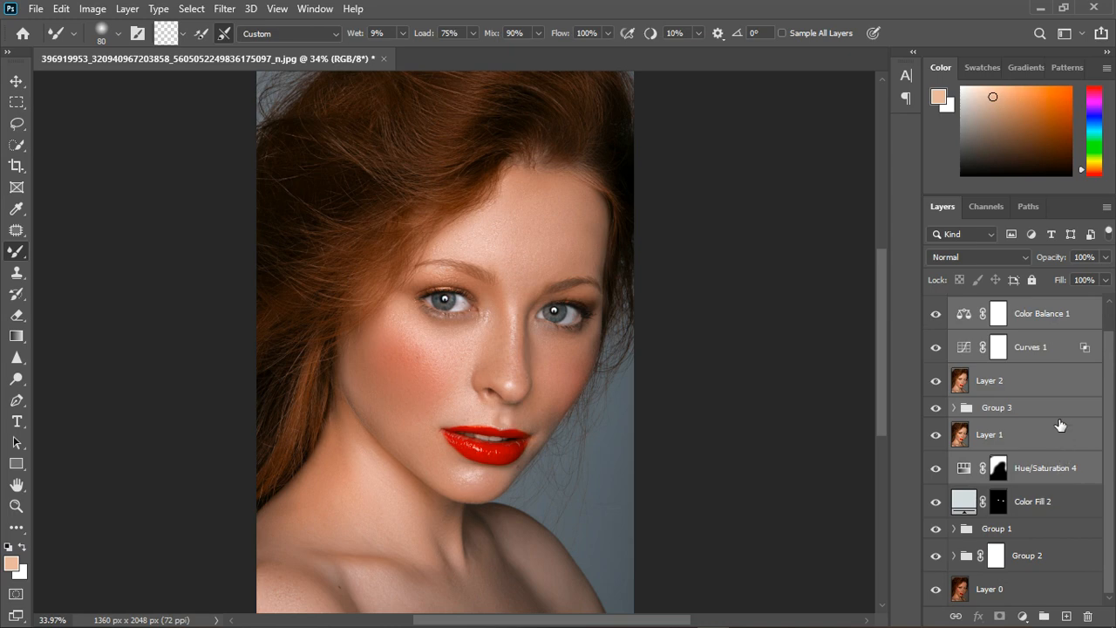
{"action": "left_click", "coordinate": [994, 408]}
{"action": "left_click", "coordinate": [954, 407]}
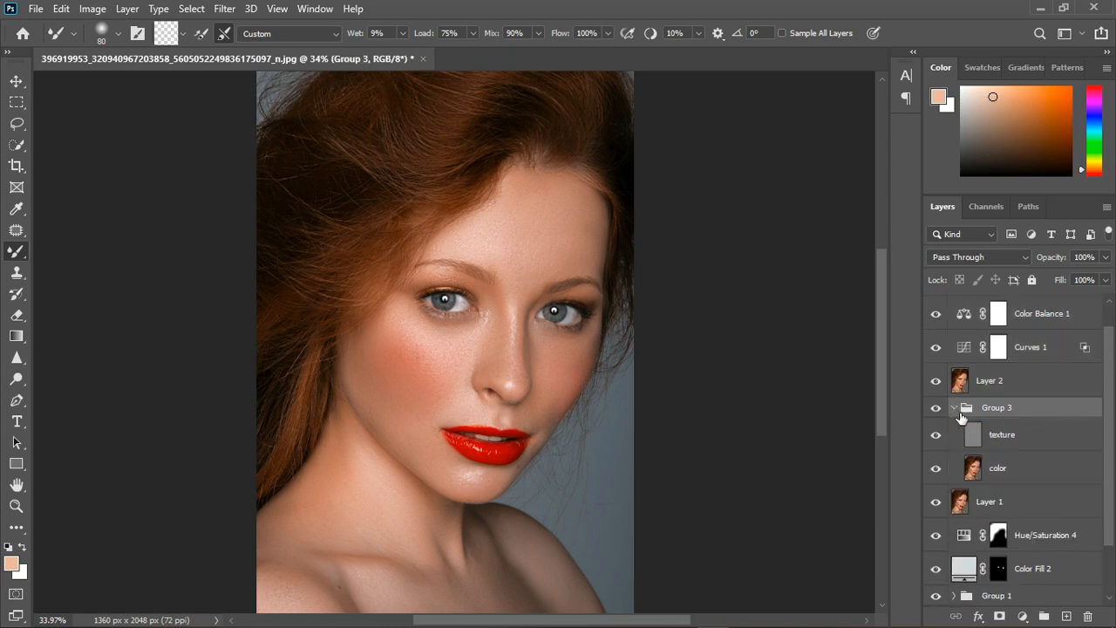
{"action": "left_click", "coordinate": [956, 409]}
{"action": "left_click", "coordinate": [1050, 377]}
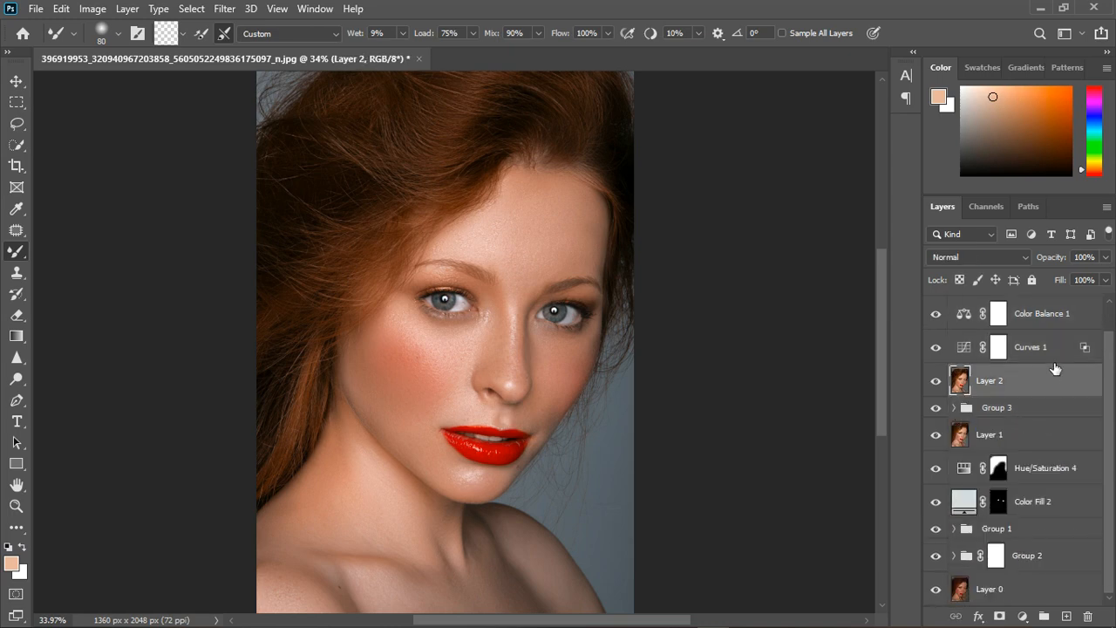
{"action": "scroll", "coordinate": [1054, 368], "scroll_direction": "up", "scroll_amount": 1}
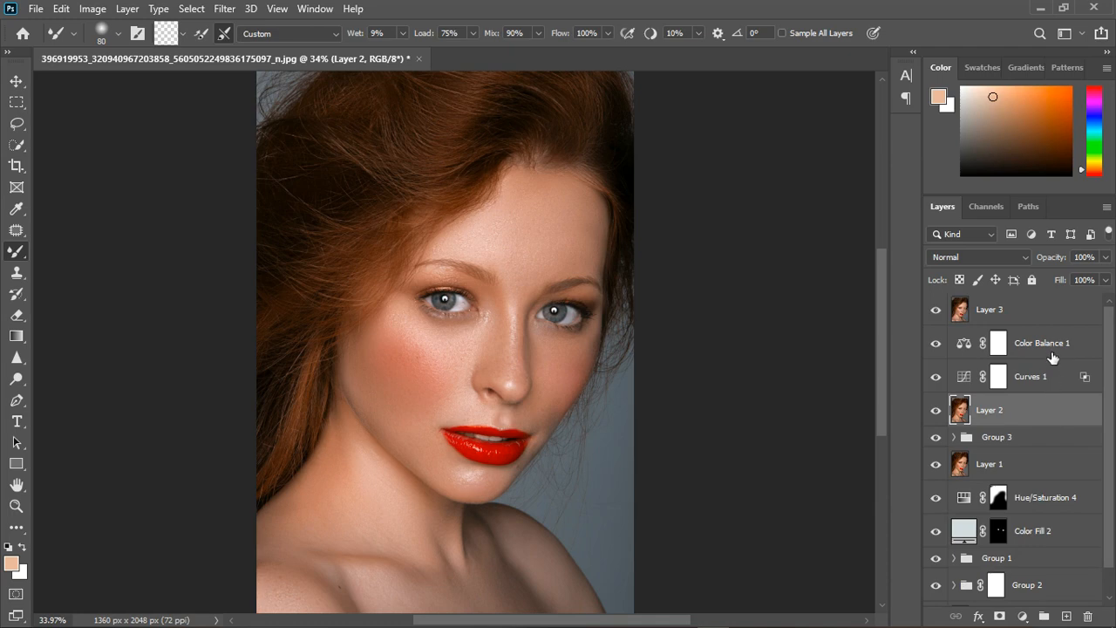
{"action": "left_click", "coordinate": [1052, 354], "text": "shift"}
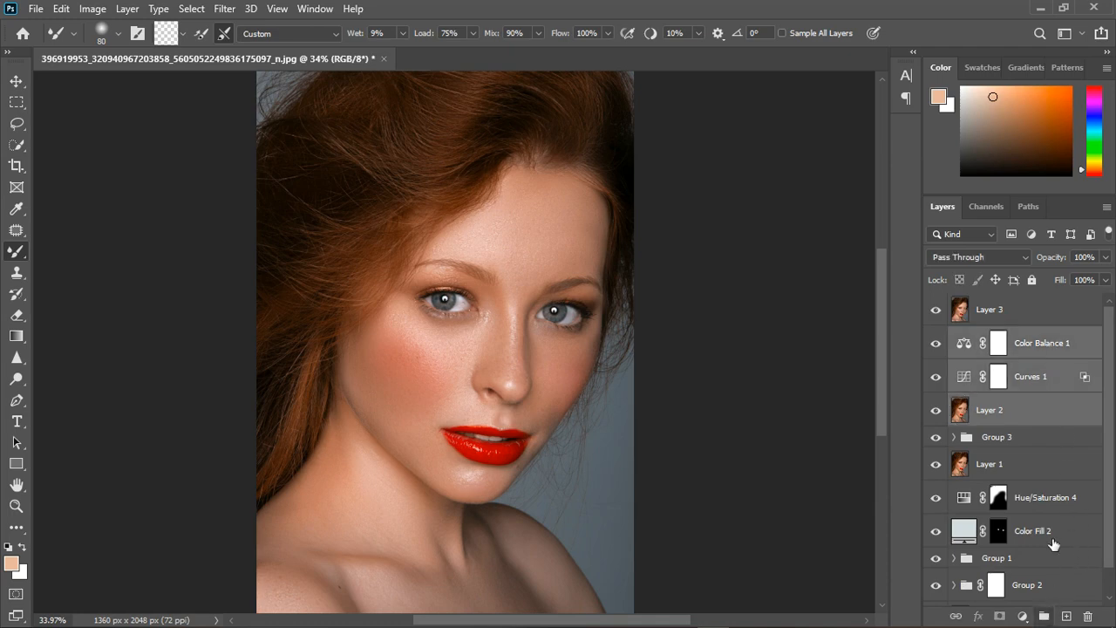
{"action": "key", "text": "ctrl+g"}
Hide every layer and group between Layer 3 and Layer 0, and compare the stamped result with the original photo.
{"action": "left_click_drag", "start_coordinate": [935, 336], "coordinate": [938, 422]}
{"action": "left_click", "coordinate": [940, 505]}
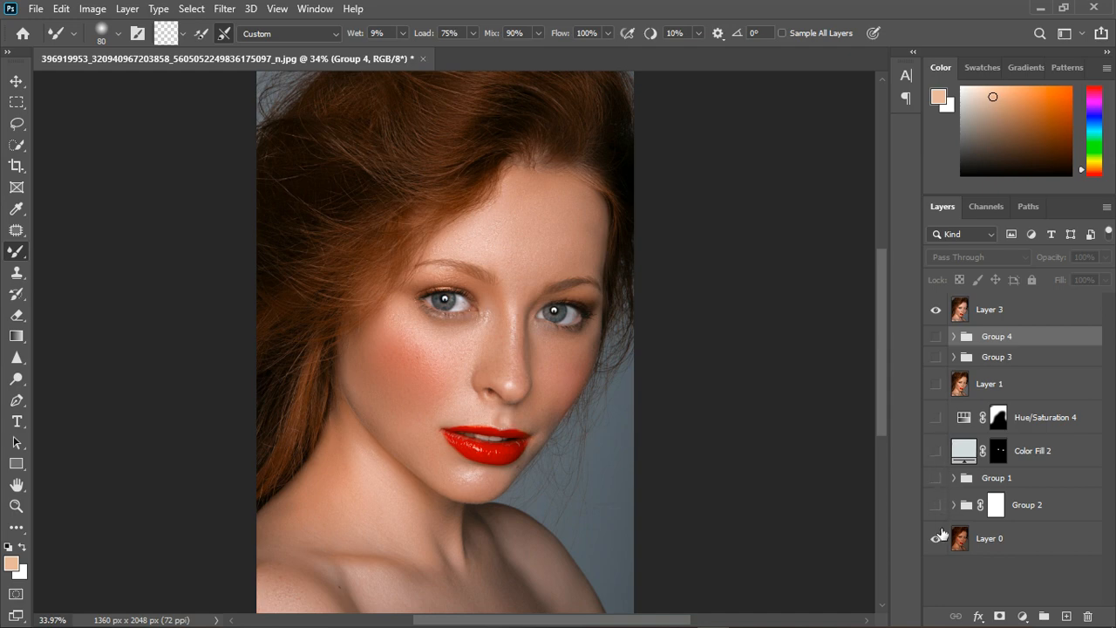
{"action": "left_click", "coordinate": [936, 310]}
{"action": "left_click", "coordinate": [938, 312]}
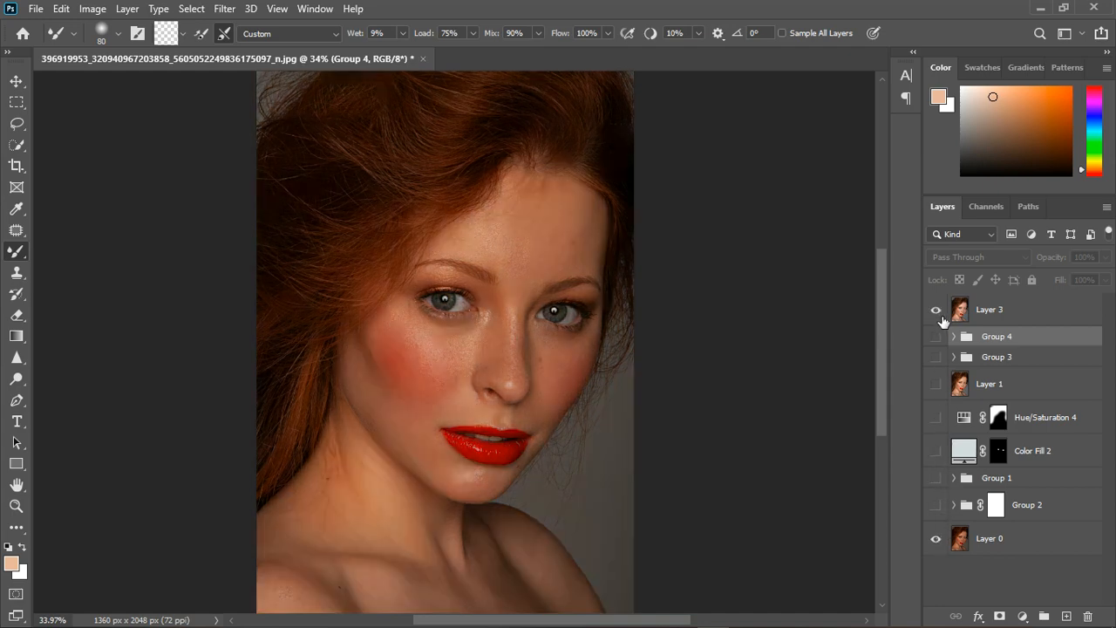
{"action": "left_click", "coordinate": [940, 317]}
Open Layer 3 in the Camera Raw Filter and set Contrast +5, Highlights +8, Shadows +7 and Blacks -9.
{"action": "left_click", "coordinate": [1035, 316]}
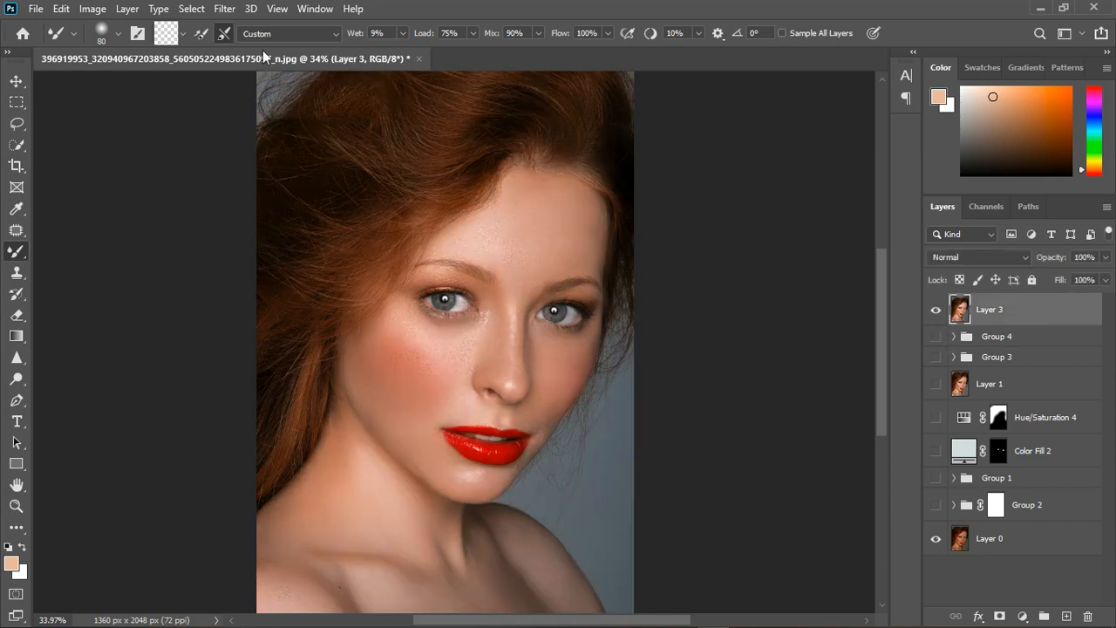
{"action": "left_click", "coordinate": [225, 11]}
{"action": "left_click", "coordinate": [266, 106]}
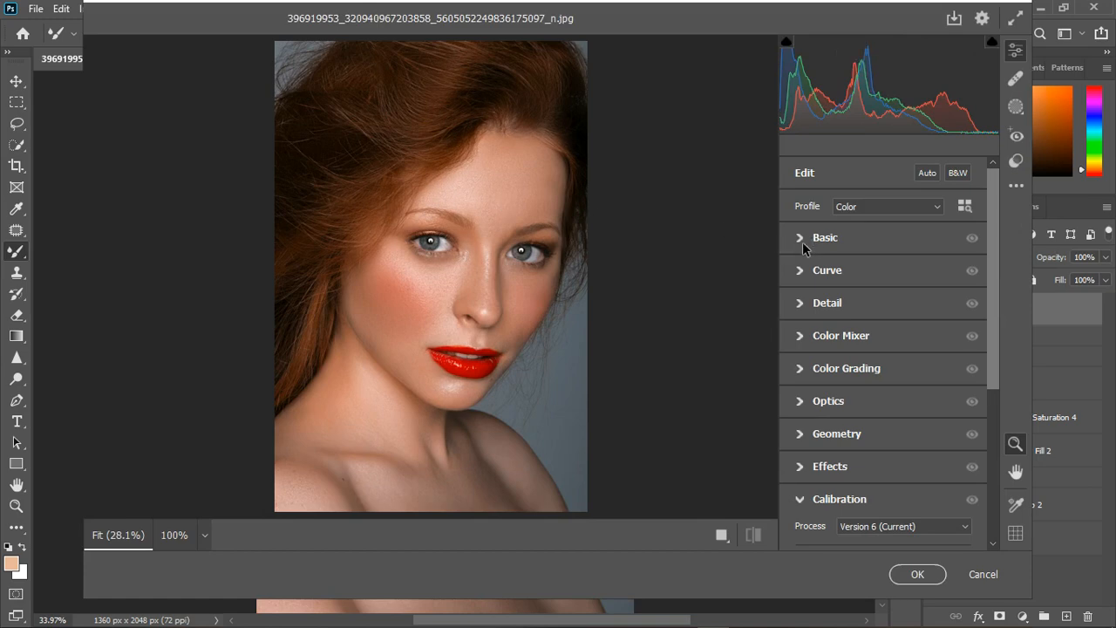
{"action": "left_click", "coordinate": [802, 239]}
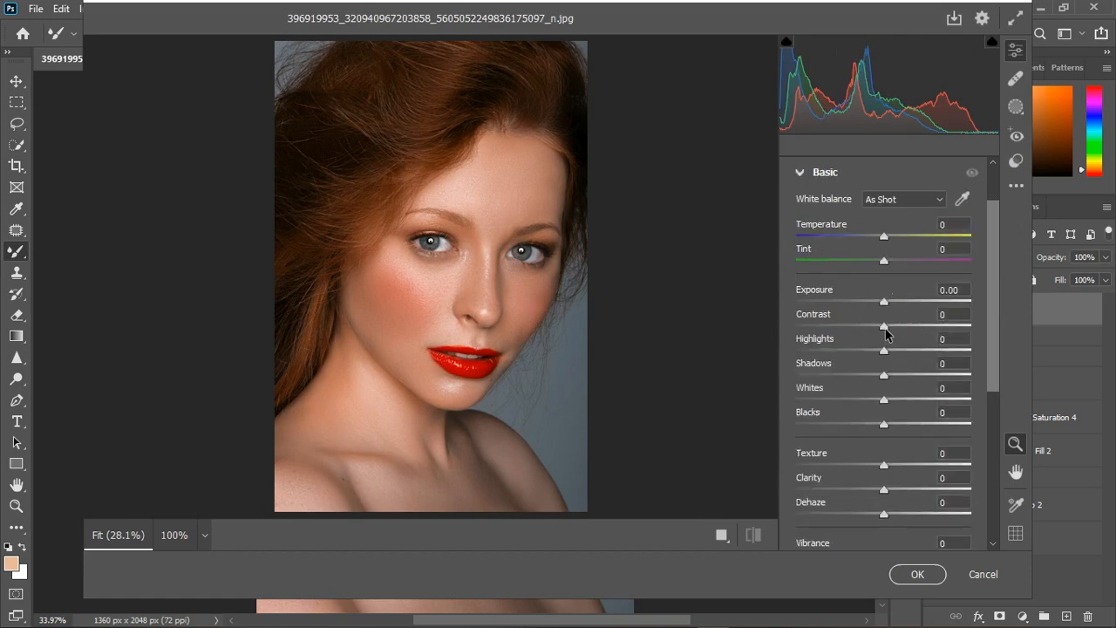
{"action": "left_click_drag", "start_coordinate": [884, 327], "coordinate": [888, 326]}
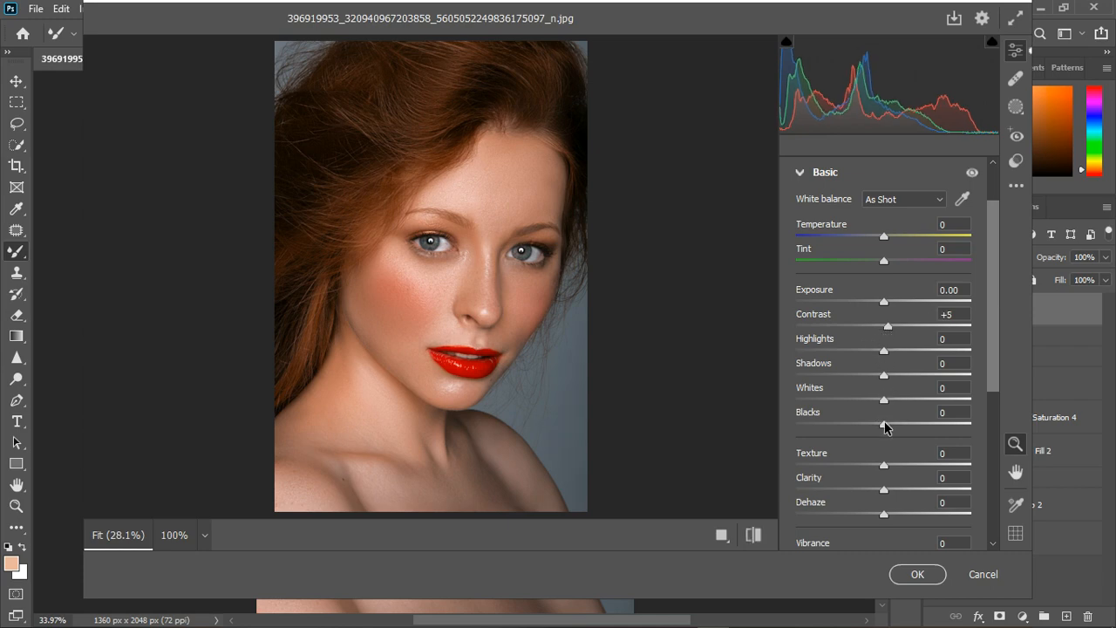
{"action": "left_click_drag", "start_coordinate": [884, 351], "coordinate": [892, 353]}
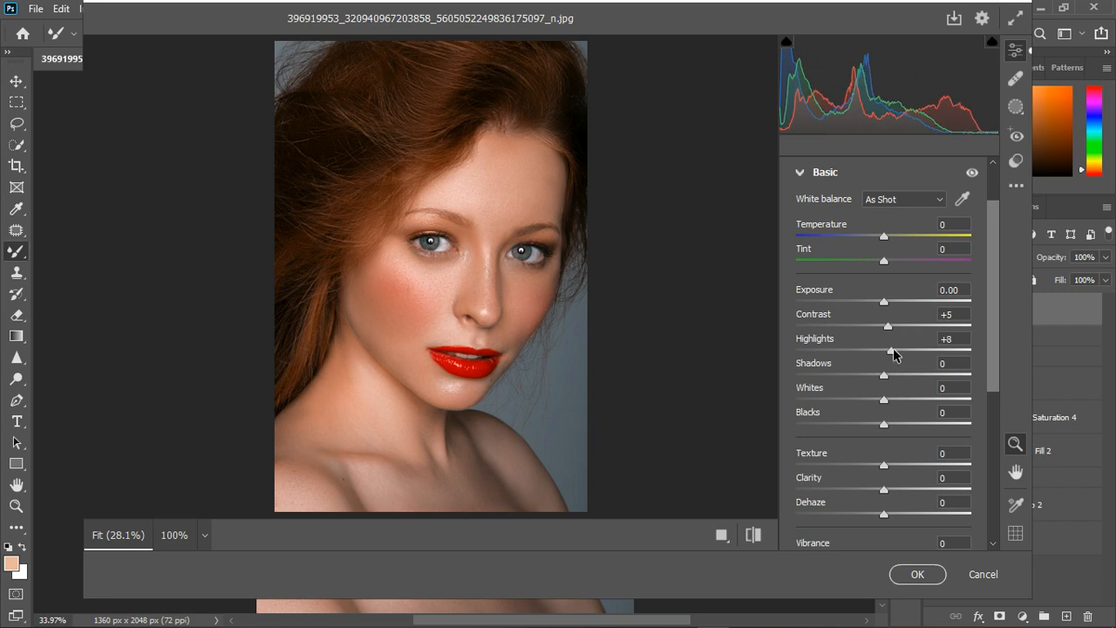
{"action": "left_click_drag", "start_coordinate": [884, 375], "coordinate": [889, 377]}
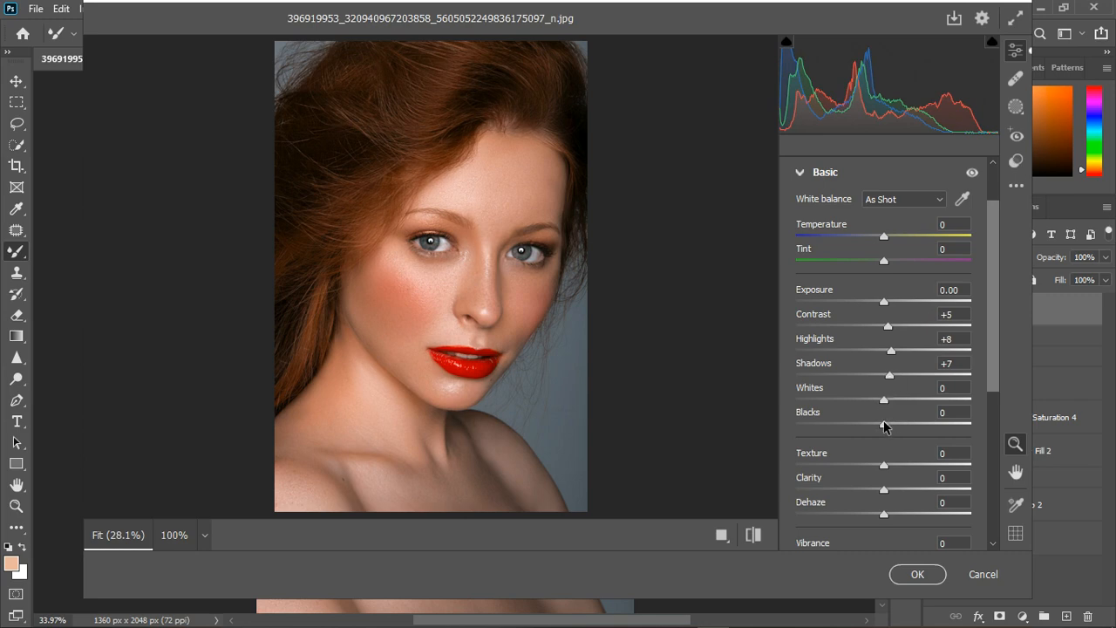
{"action": "left_click_drag", "start_coordinate": [883, 425], "coordinate": [875, 426]}
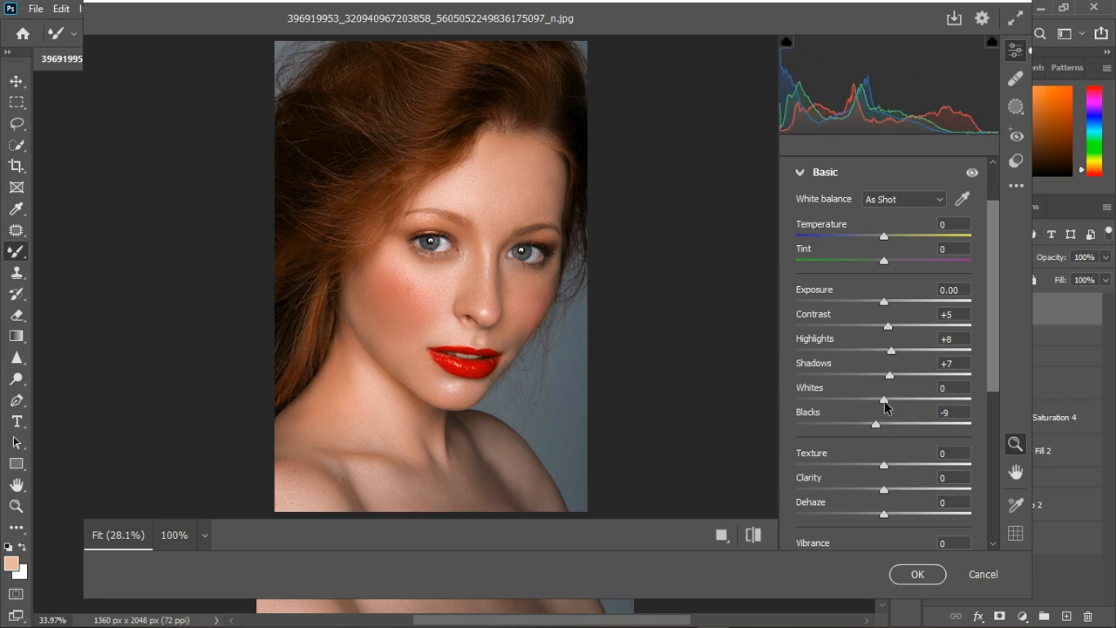
{"action": "left_click", "coordinate": [803, 174]}
Set the Color Mixer hues to Oranges -2, Yellows -14, Aquas +11 and Blues -19, leaving Reds at 0.
{"action": "left_click", "coordinate": [804, 338]}
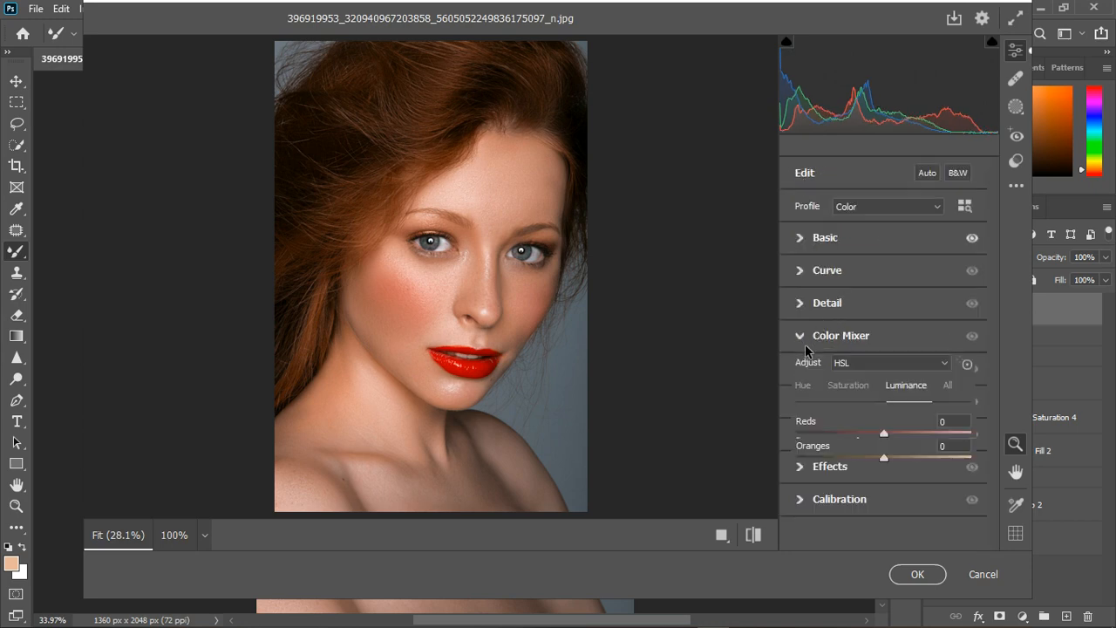
{"action": "left_click", "coordinate": [807, 275]}
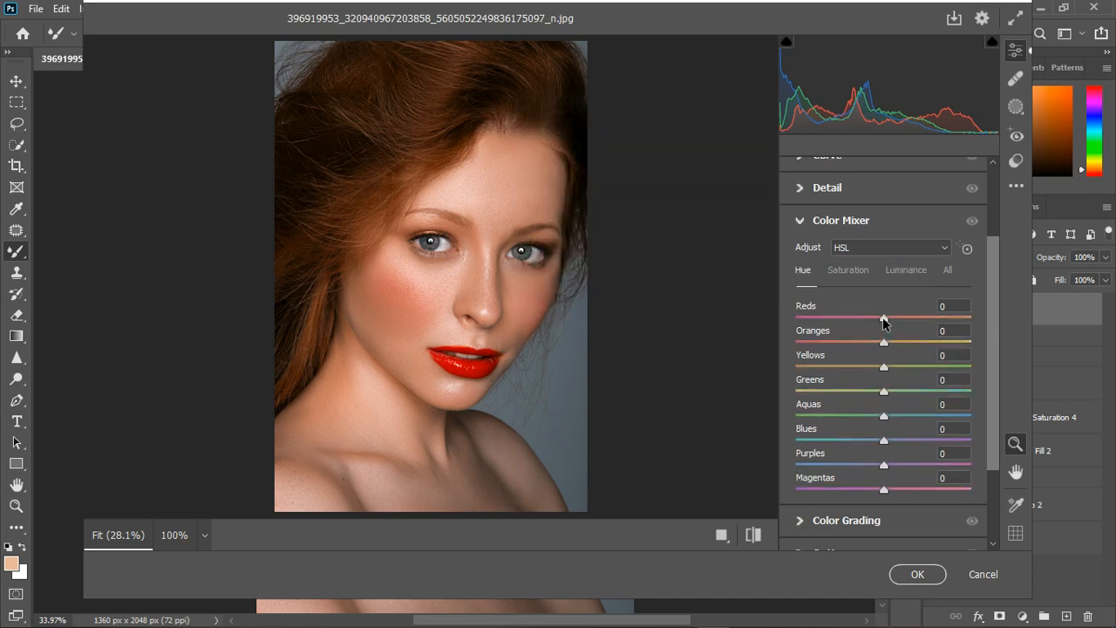
{"action": "mouse_move", "coordinate": [884, 322]}
{"action": "left_mouse_down"}
{"action": "mouse_move", "coordinate": [893, 322]}
{"action": "mouse_move", "coordinate": [867, 321]}
{"action": "left_mouse_up"}
{"action": "double_click", "coordinate": [869, 320]}
{"action": "mouse_move", "coordinate": [883, 342]}
{"action": "left_mouse_down"}
{"action": "mouse_move", "coordinate": [886, 373]}
{"action": "mouse_move", "coordinate": [881, 346]}
{"action": "left_mouse_up"}
{"action": "left_click_drag", "start_coordinate": [884, 367], "coordinate": [872, 367]}
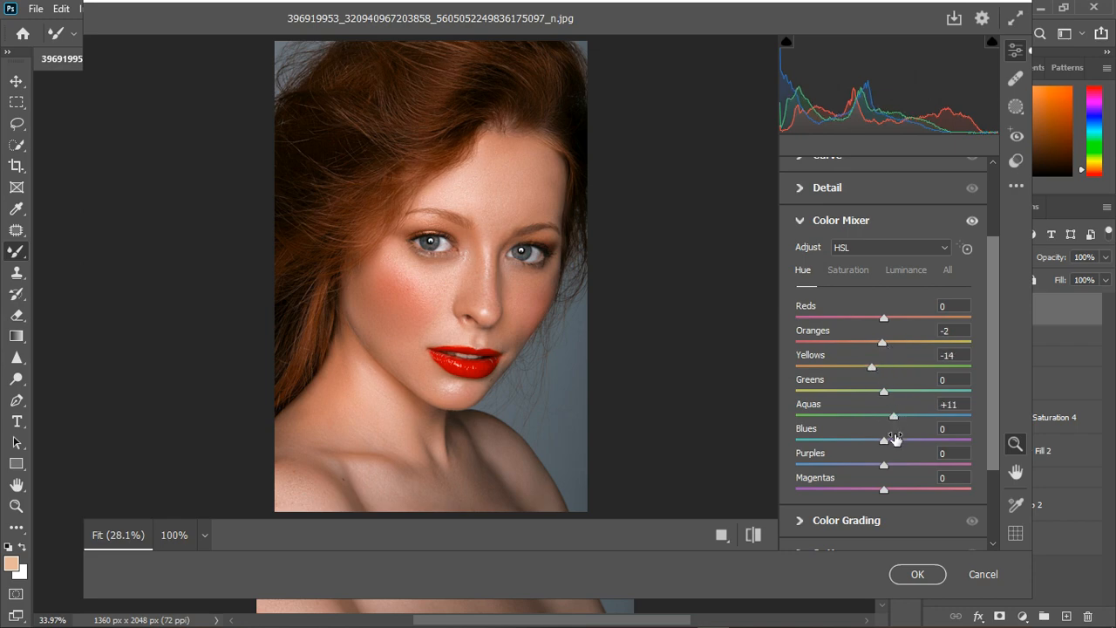
{"action": "left_click_drag", "start_coordinate": [885, 441], "coordinate": [867, 440]}
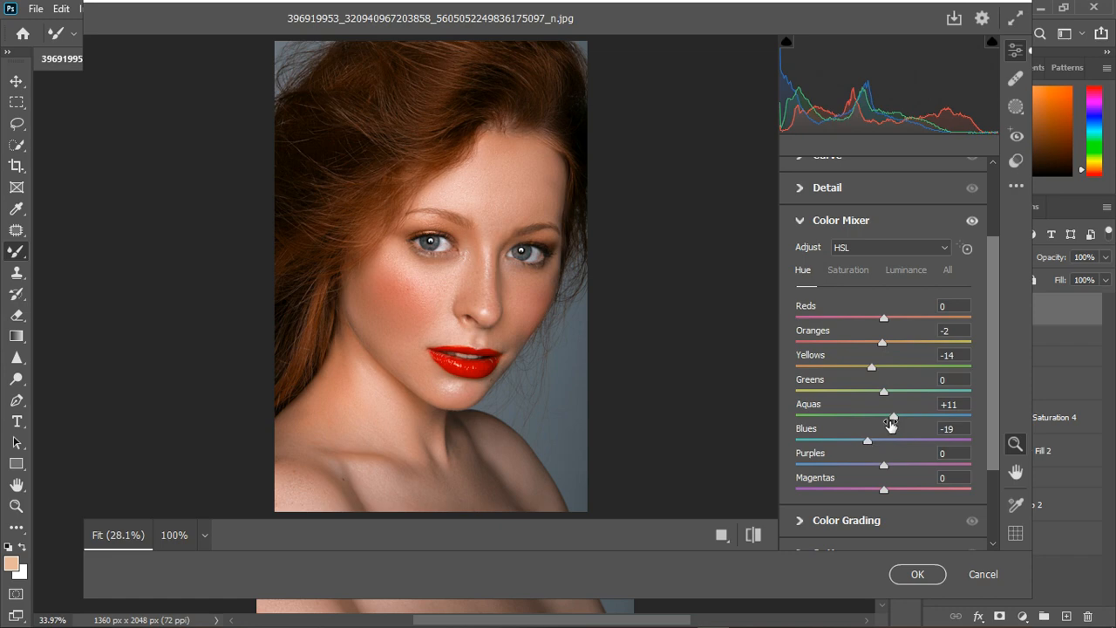
Boost the warm tones' saturation in the Color Mixer, setting Oranges to +11.
{"action": "left_click", "coordinate": [863, 276]}
{"action": "left_click_drag", "start_coordinate": [888, 342], "coordinate": [895, 341]}
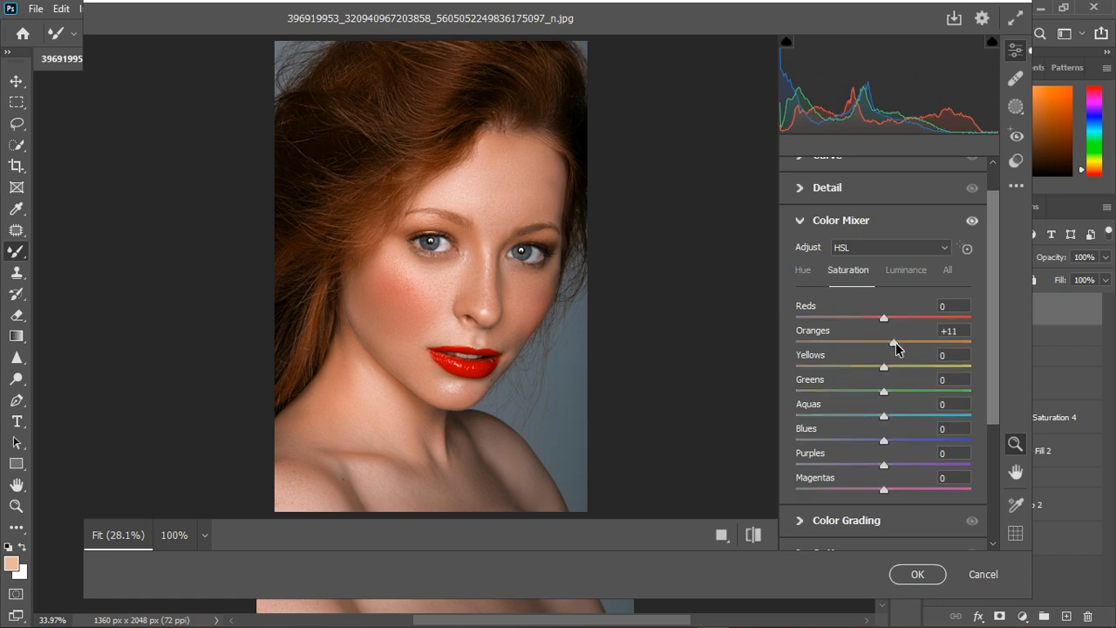
{"action": "left_click_drag", "start_coordinate": [895, 342], "coordinate": [895, 370]}
{"action": "left_click", "coordinate": [809, 220]}
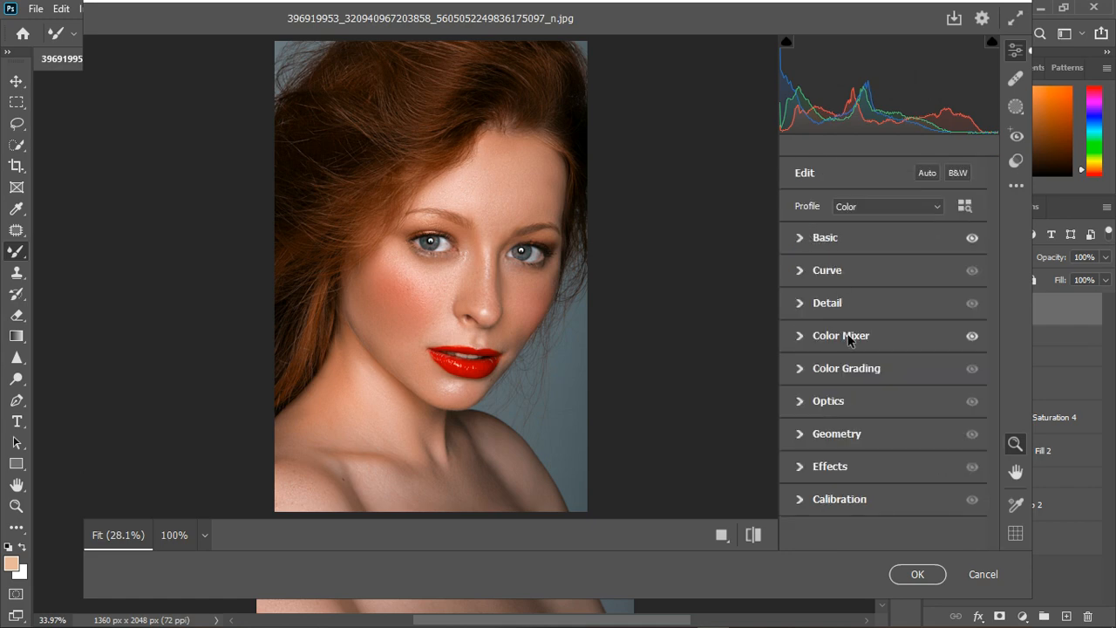
Calibrate the primary hues with Red +2, Blue -9 and a slight Green adjustment, compare the effect, and apply the Camera Raw filter.
{"action": "left_click", "coordinate": [807, 500]}
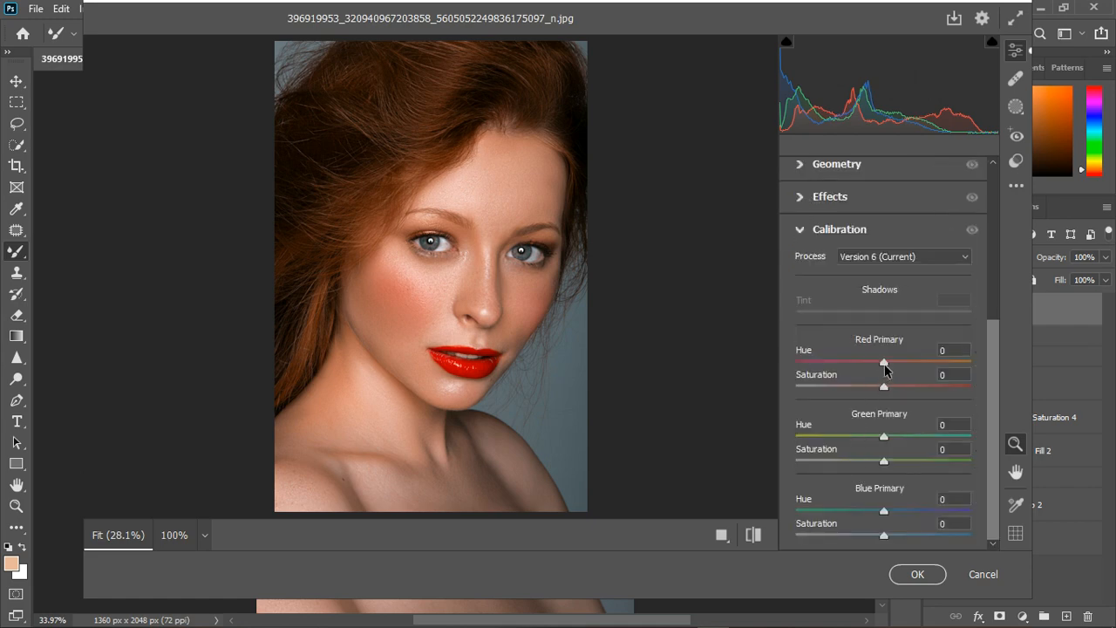
{"action": "left_click_drag", "start_coordinate": [884, 364], "coordinate": [887, 363]}
{"action": "left_click_drag", "start_coordinate": [878, 514], "coordinate": [877, 514]}
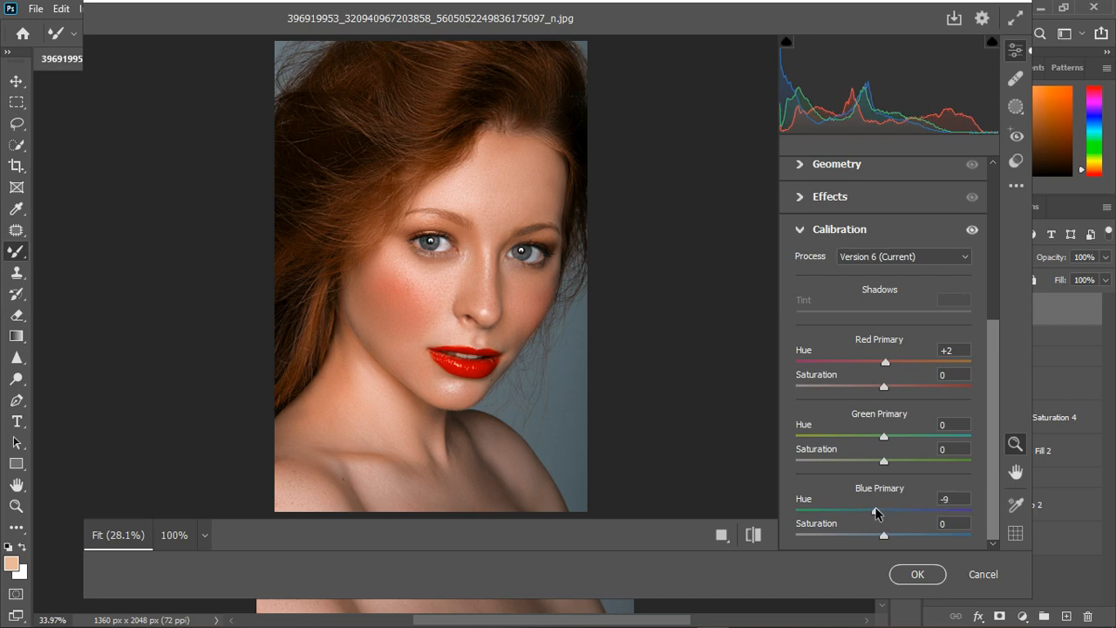
{"action": "mouse_move", "coordinate": [883, 436]}
{"action": "left_mouse_down"}
{"action": "mouse_move", "coordinate": [904, 435]}
{"action": "mouse_move", "coordinate": [879, 444]}
{"action": "left_mouse_up"}
{"action": "left_click", "coordinate": [973, 230]}
{"action": "left_click", "coordinate": [973, 230]}
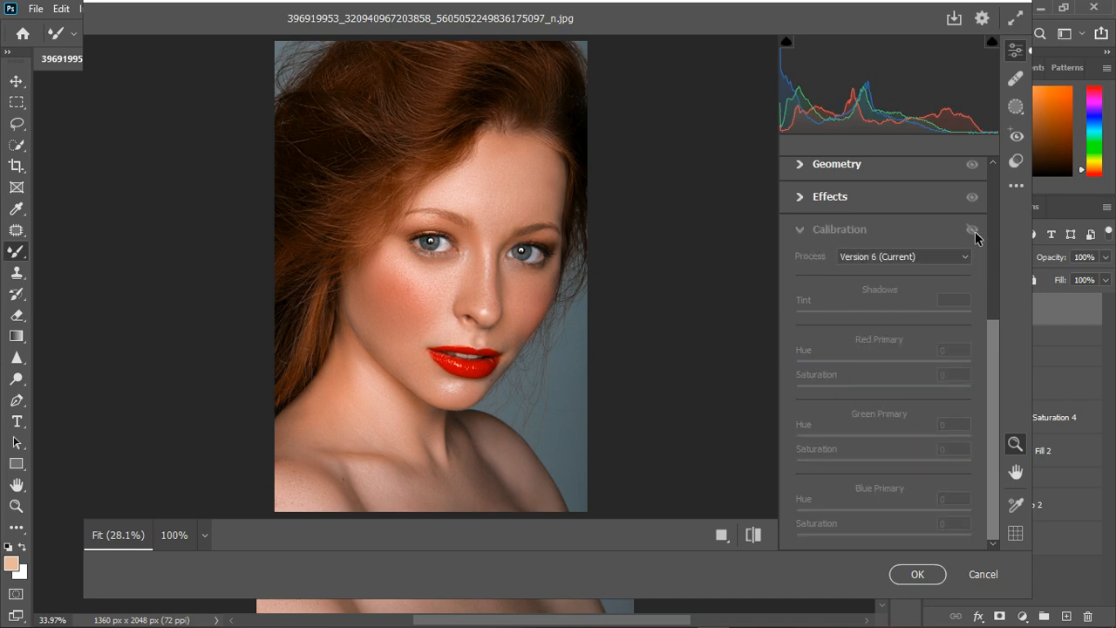
{"action": "left_click", "coordinate": [916, 575]}
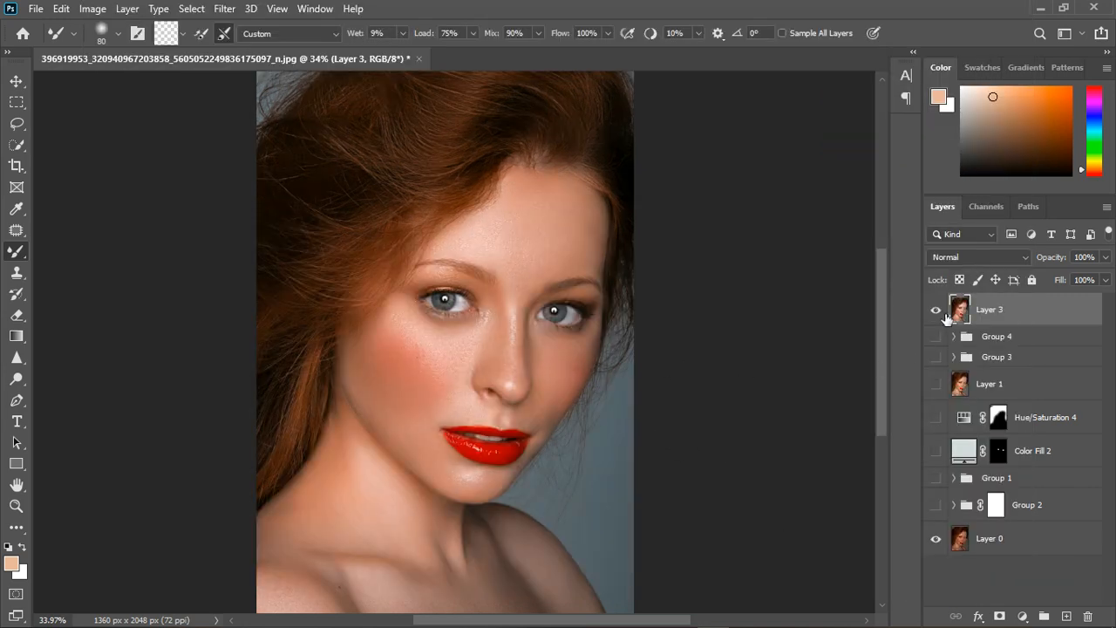
Compare the finished retouch with the original portrait by hiding and reshowing Layer 3, and examine the whole image and facial details.
{"action": "left_click", "coordinate": [945, 312]}
{"action": "left_click", "coordinate": [945, 312]}
{"action": "left_click", "coordinate": [945, 314]}
{"action": "left_click", "coordinate": [945, 313]}
{"action": "scroll", "coordinate": [631, 310], "scroll_direction": "down", "scroll_amount": 3}
{"action": "scroll", "coordinate": [451, 348], "scroll_direction": "up", "scroll_amount": 3}
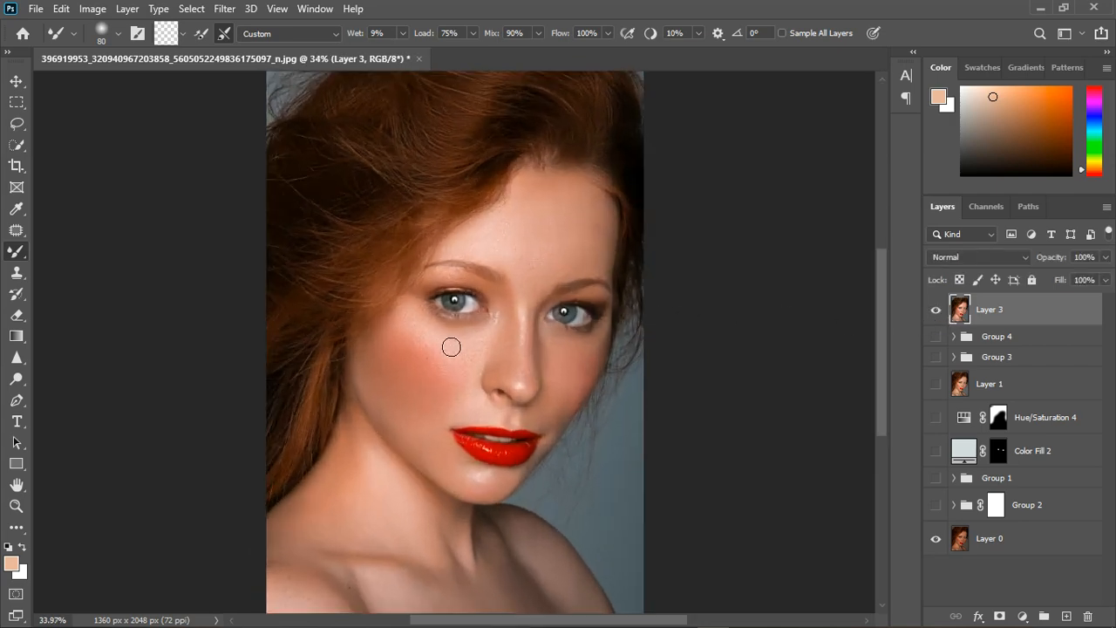
{"action": "scroll", "coordinate": [452, 347], "scroll_direction": "up", "scroll_amount": 1}
{"action": "scroll", "coordinate": [453, 344], "scroll_direction": "down", "scroll_amount": 1}
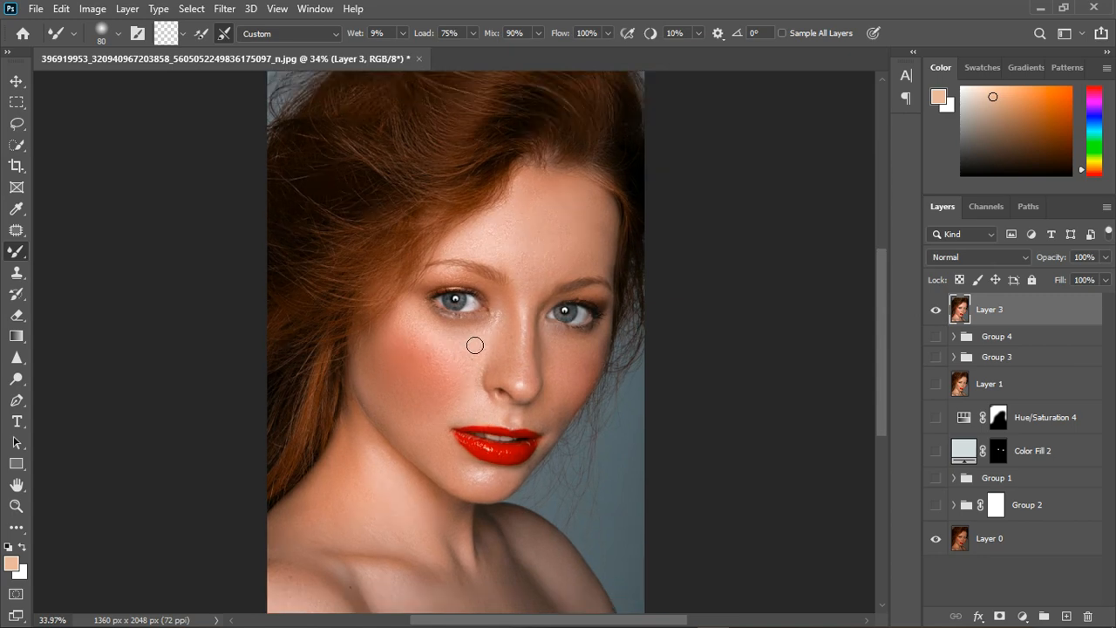
{"action": "scroll", "coordinate": [493, 366], "scroll_direction": "down", "scroll_amount": 2}
{"action": "scroll", "coordinate": [492, 368], "scroll_direction": "up", "scroll_amount": 1}
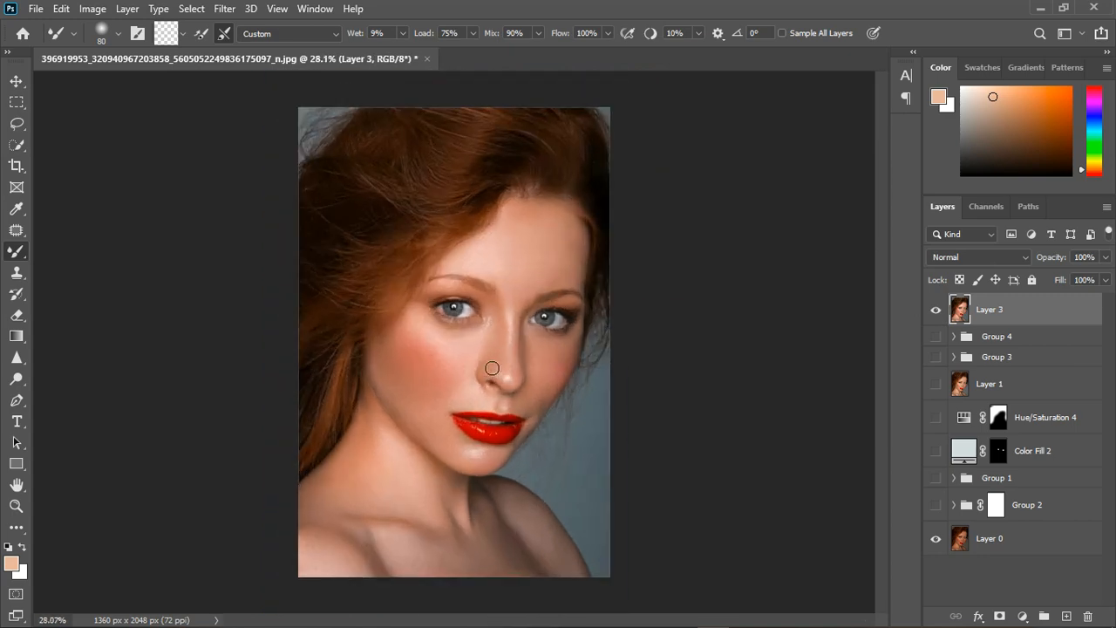
{"action": "scroll", "coordinate": [492, 368], "scroll_direction": "up", "scroll_amount": 1}
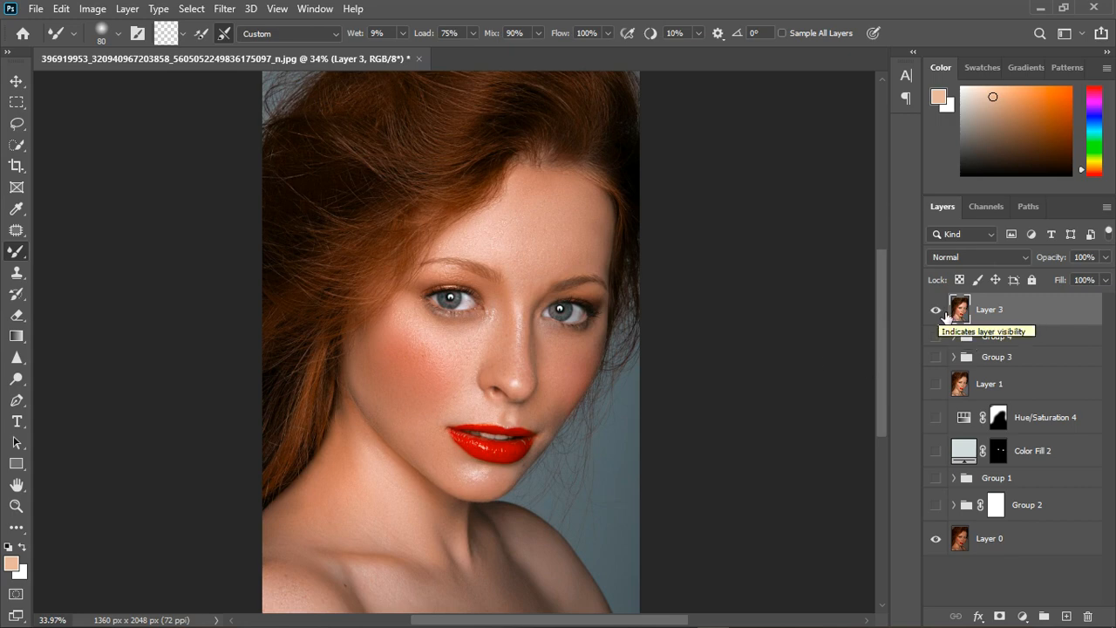
{"action": "left_click", "coordinate": [937, 311]}
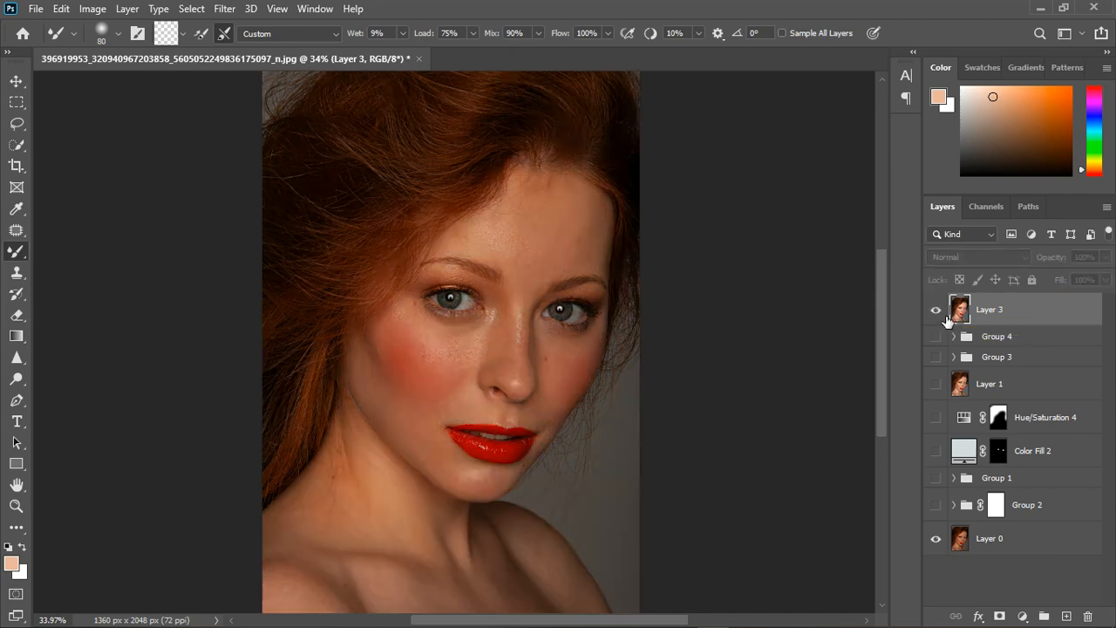
{"action": "left_click", "coordinate": [947, 319]}
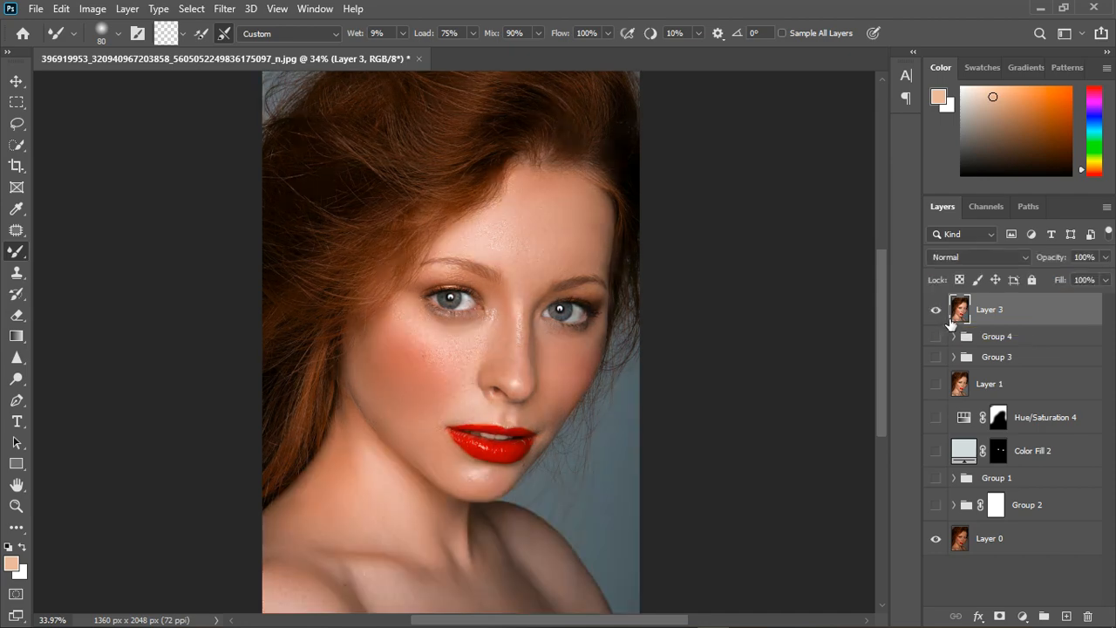